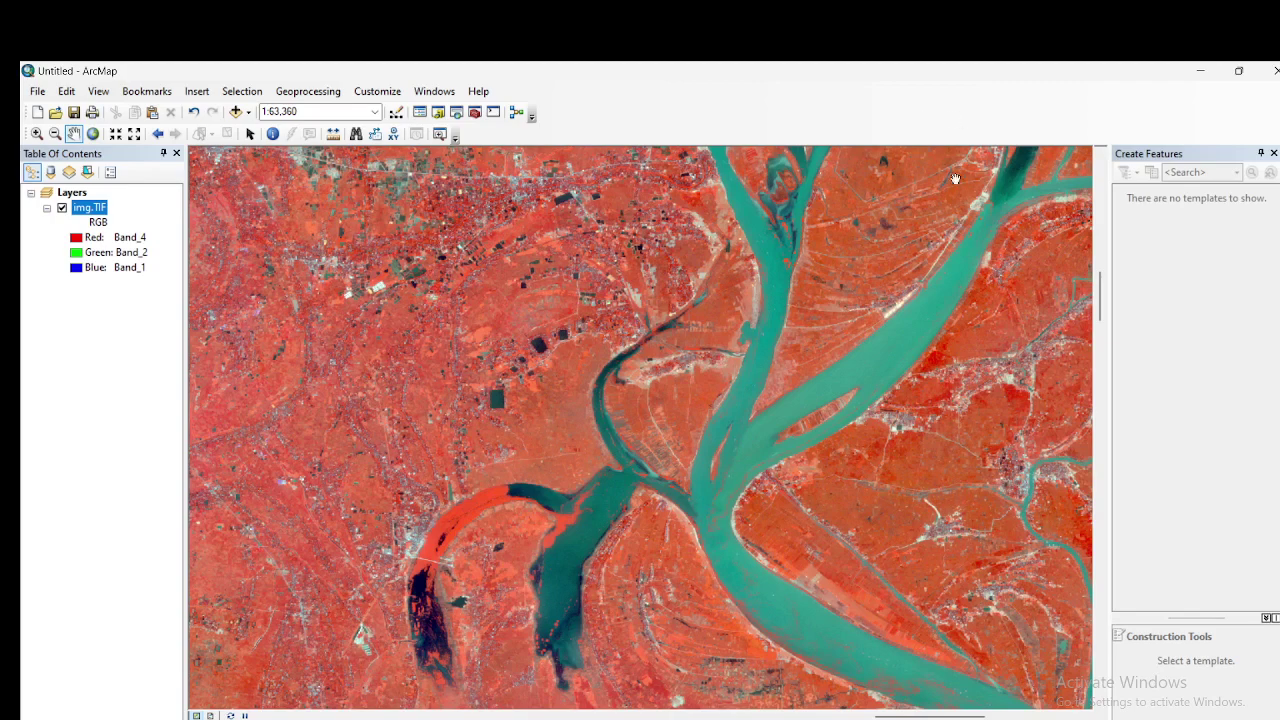
# Step: Switch to the browser to view the video on downloading Sentinel-2 imagery, and return to ArcMap
pyautogui.moveTo(735, 719)
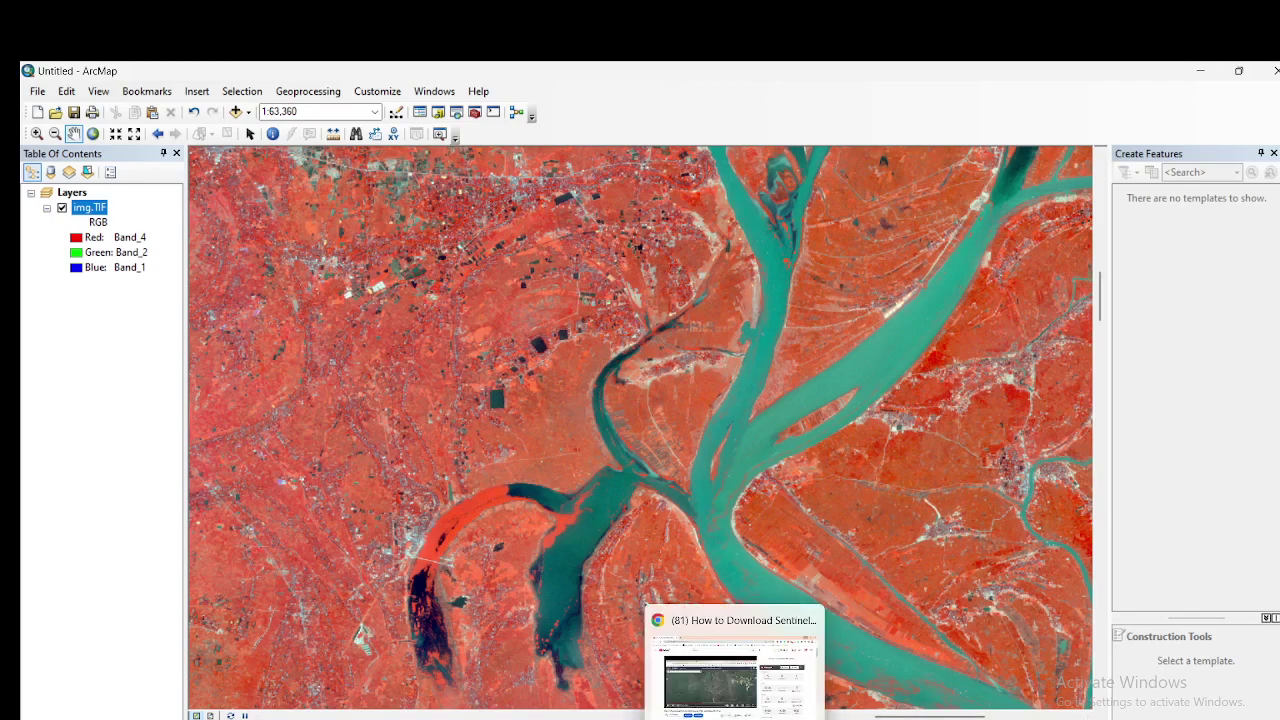
pyautogui.click(732, 693)
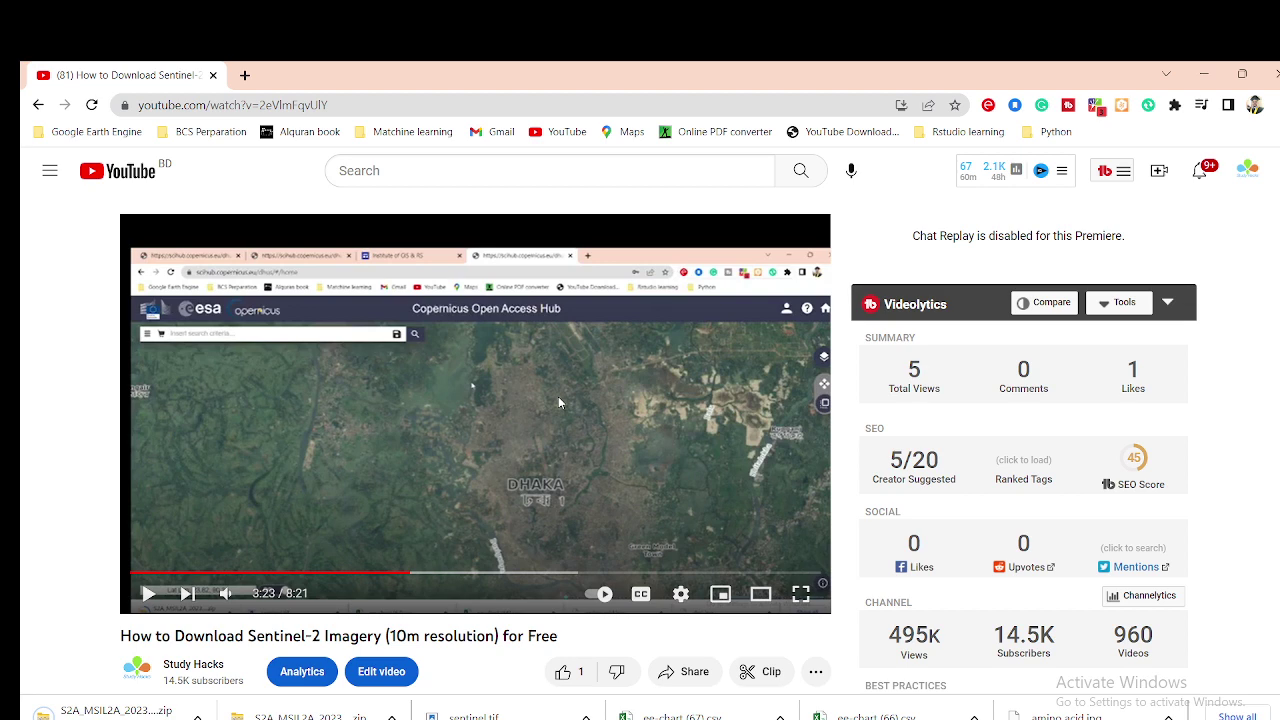
pyautogui.moveTo(918, 718)
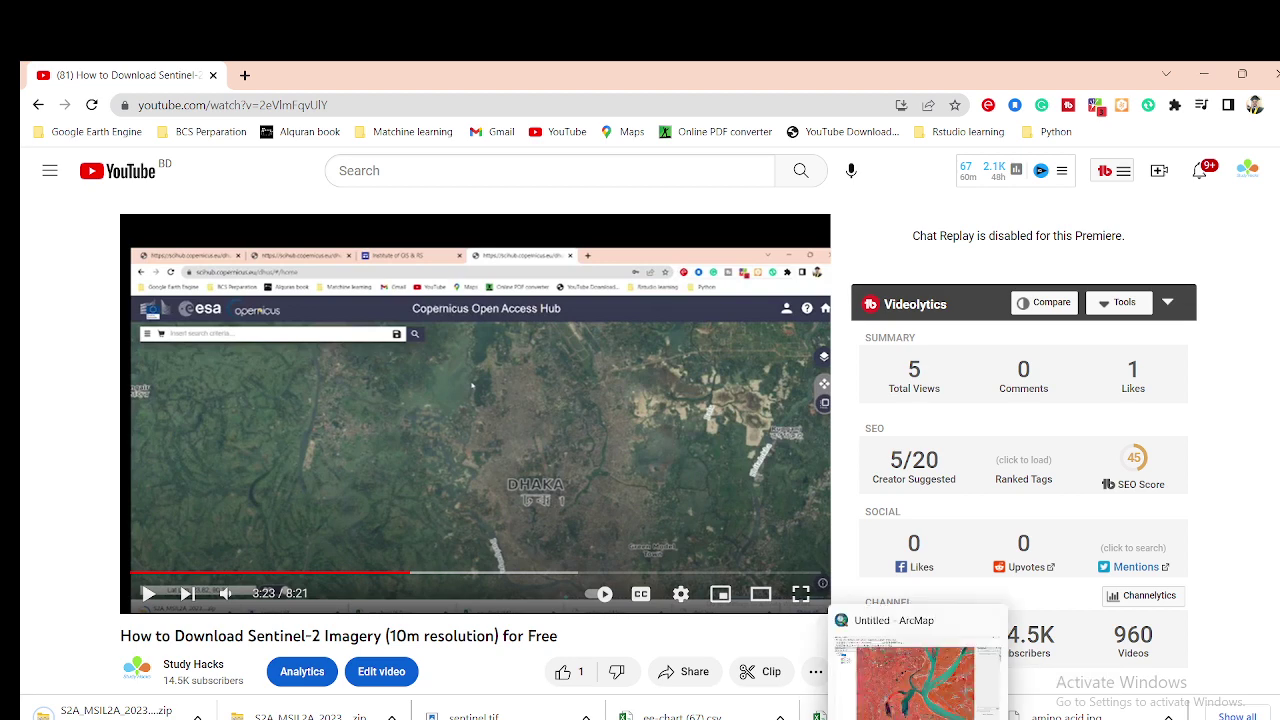
pyautogui.click(920, 689)
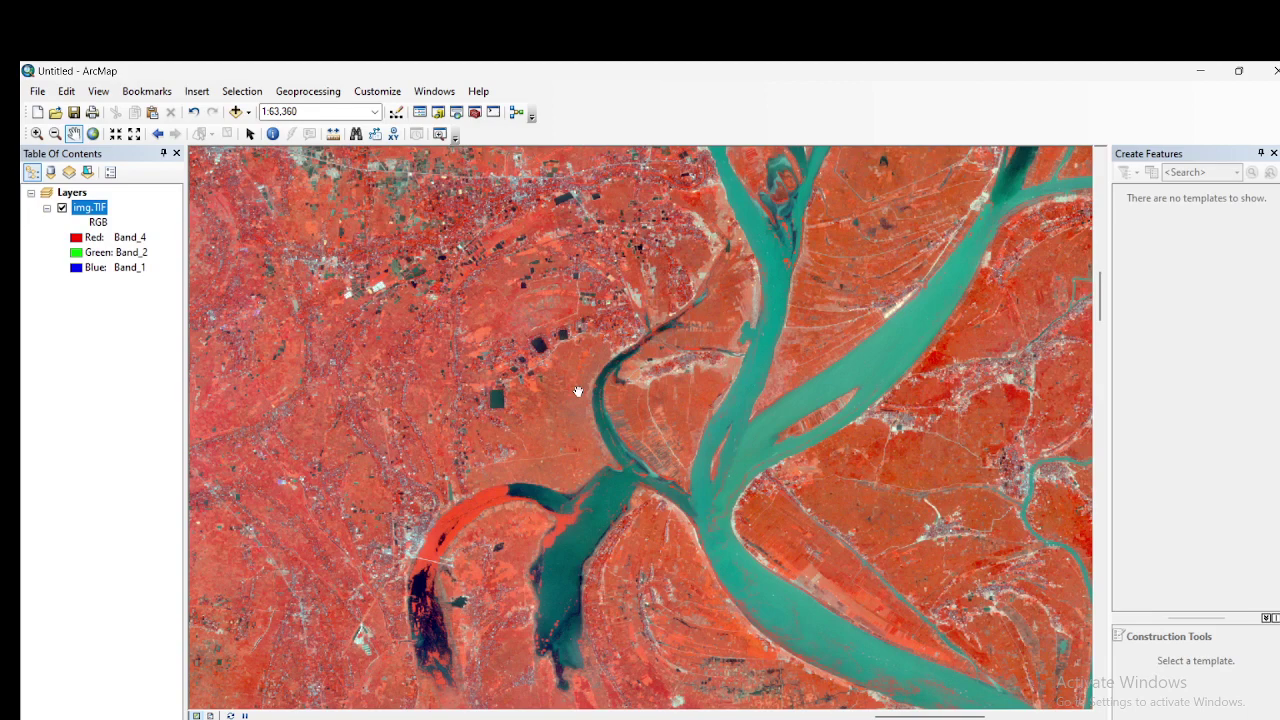
pyautogui.click(706, 692)
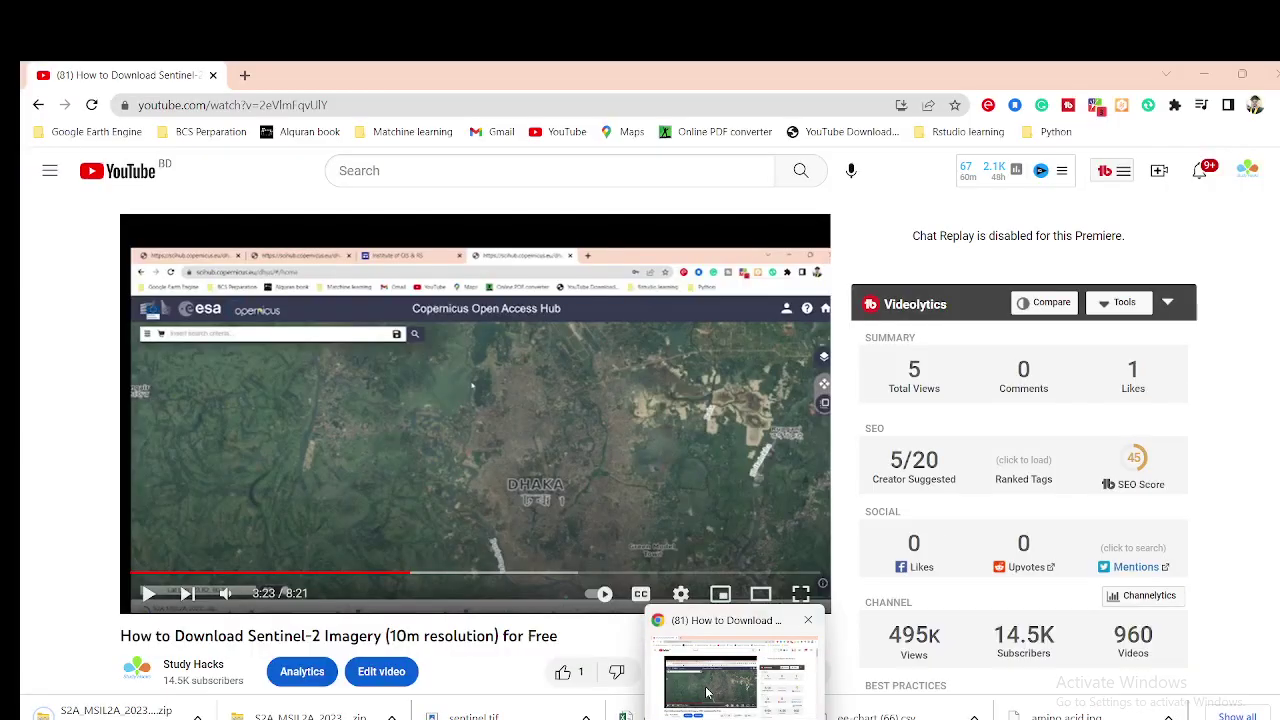
pyautogui.click(706, 692)
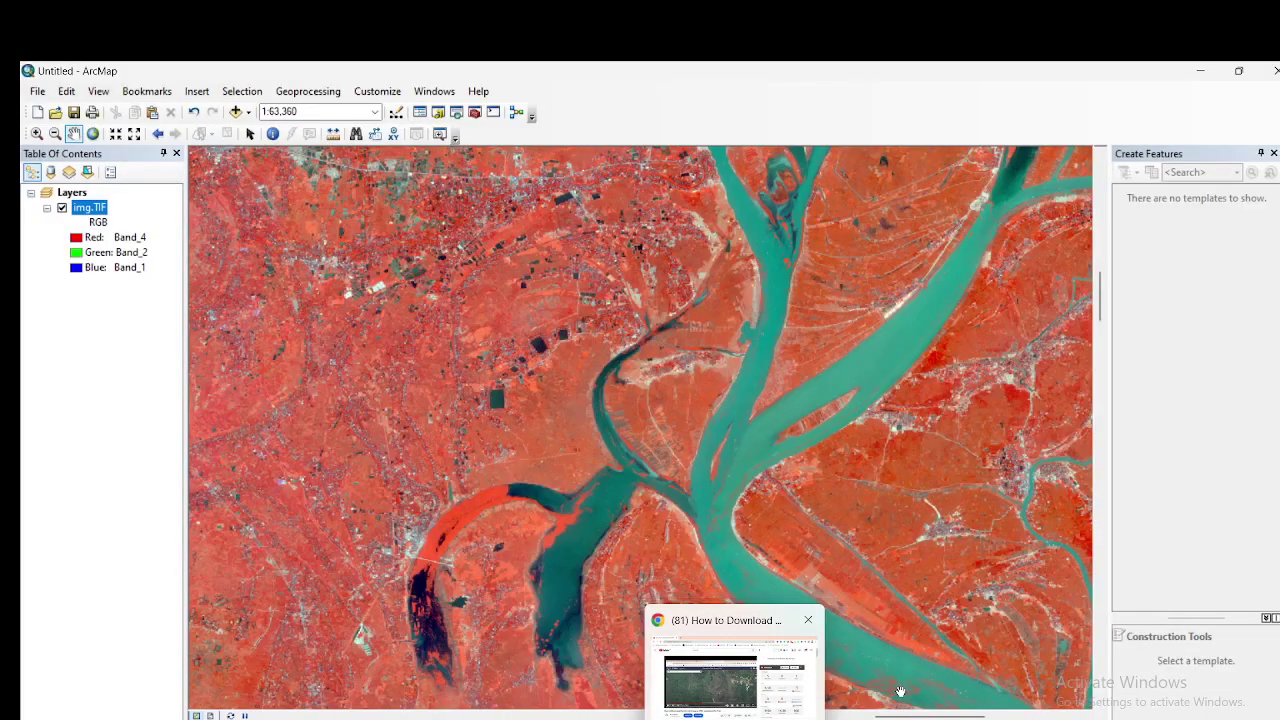
pyautogui.moveTo(799, 592); pyautogui.dragTo(800, 546)
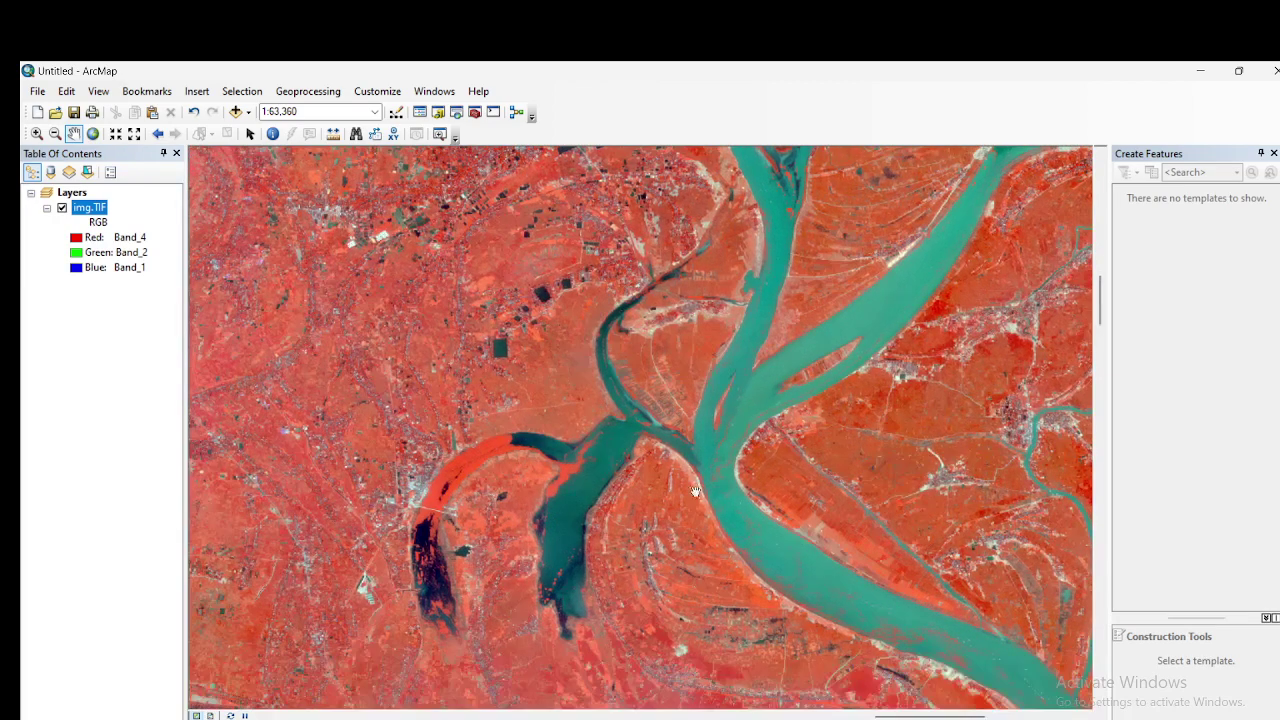
pyautogui.moveTo(710, 500); pyautogui.dragTo(746, 542)
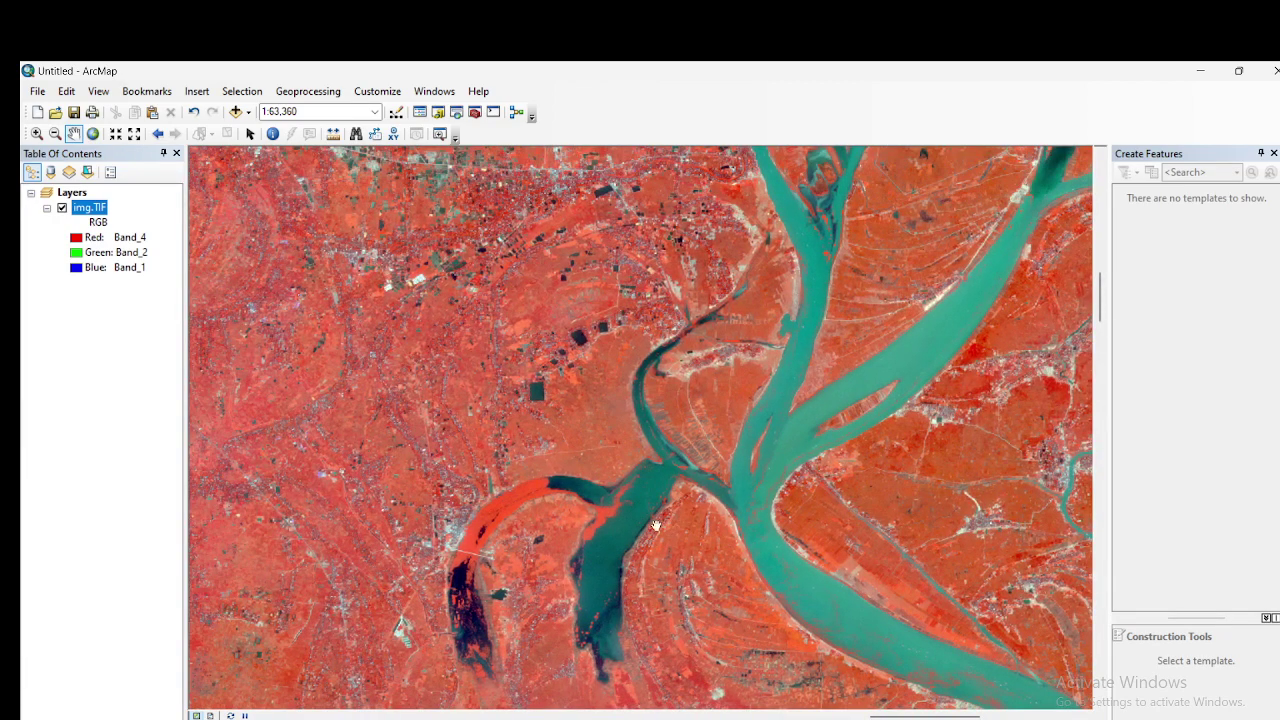
pyautogui.moveTo(678, 400); pyautogui.dragTo(752, 310)
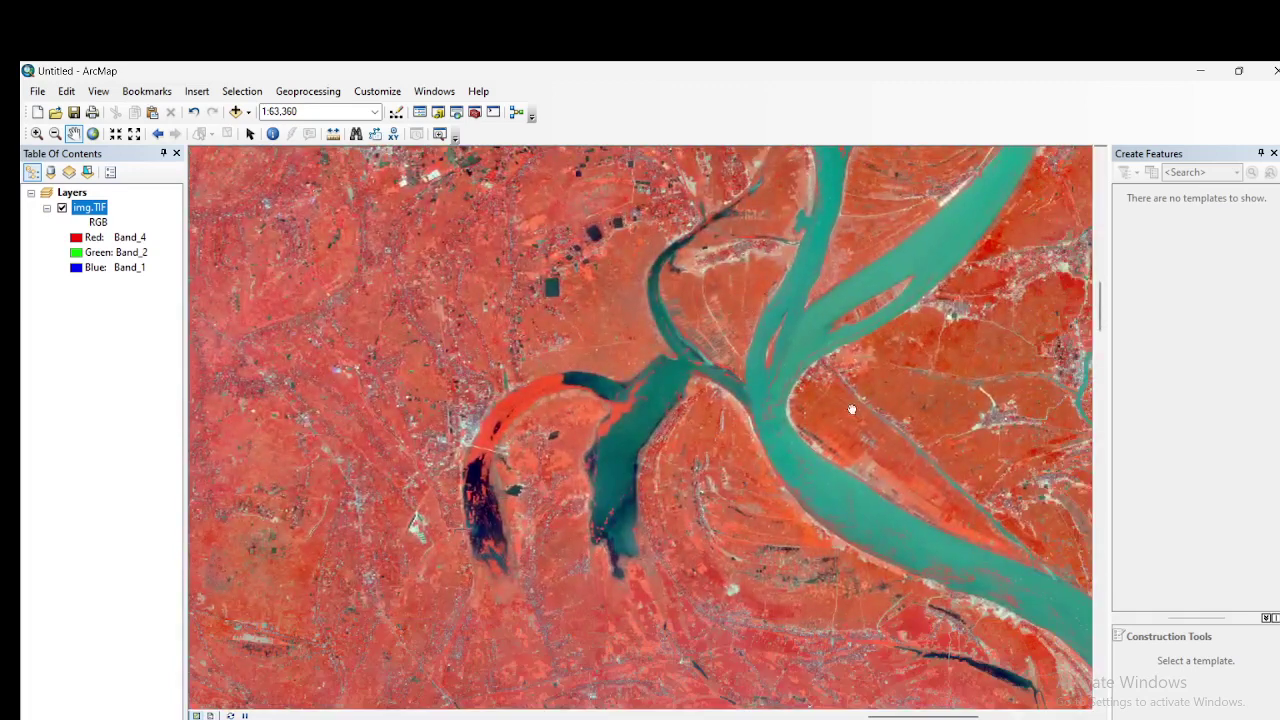
pyautogui.moveTo(851, 410); pyautogui.dragTo(825, 525)
pyautogui.moveTo(835, 335); pyautogui.dragTo(883, 316)
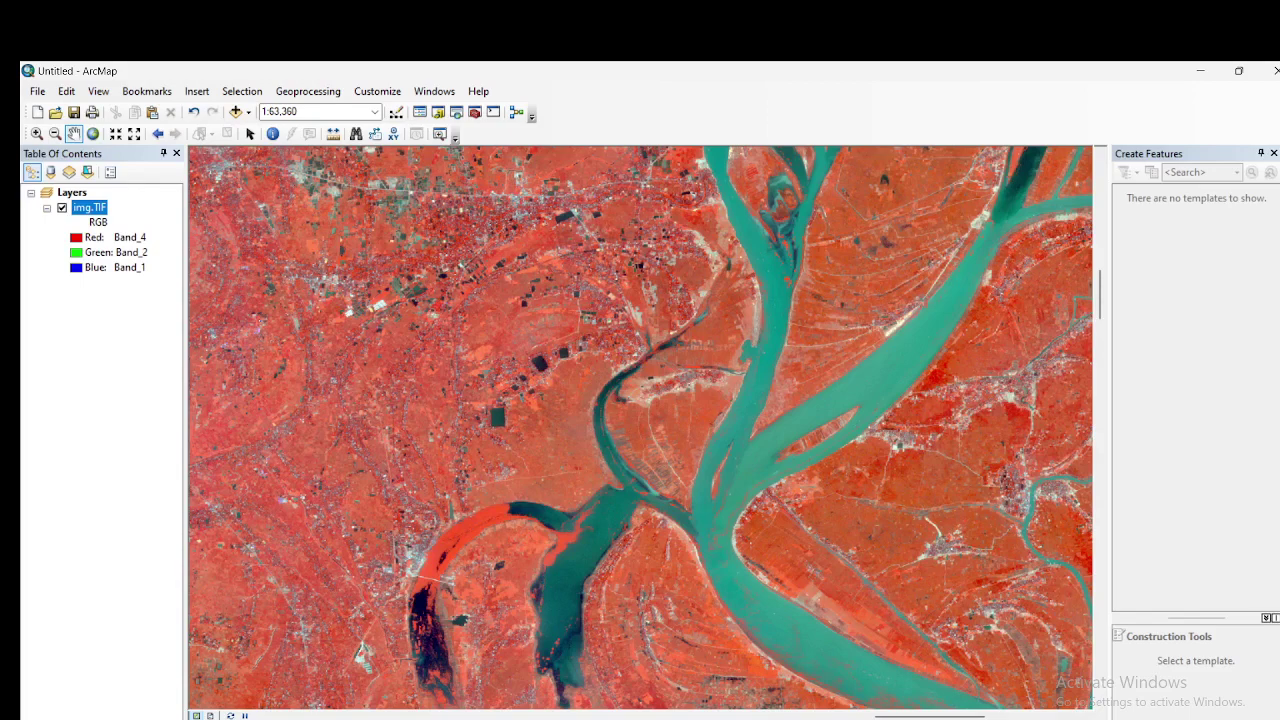
# Step: Remove the img.TIF layer from the map and minimize the ArcMap window
pyautogui.rightClick(94, 208)
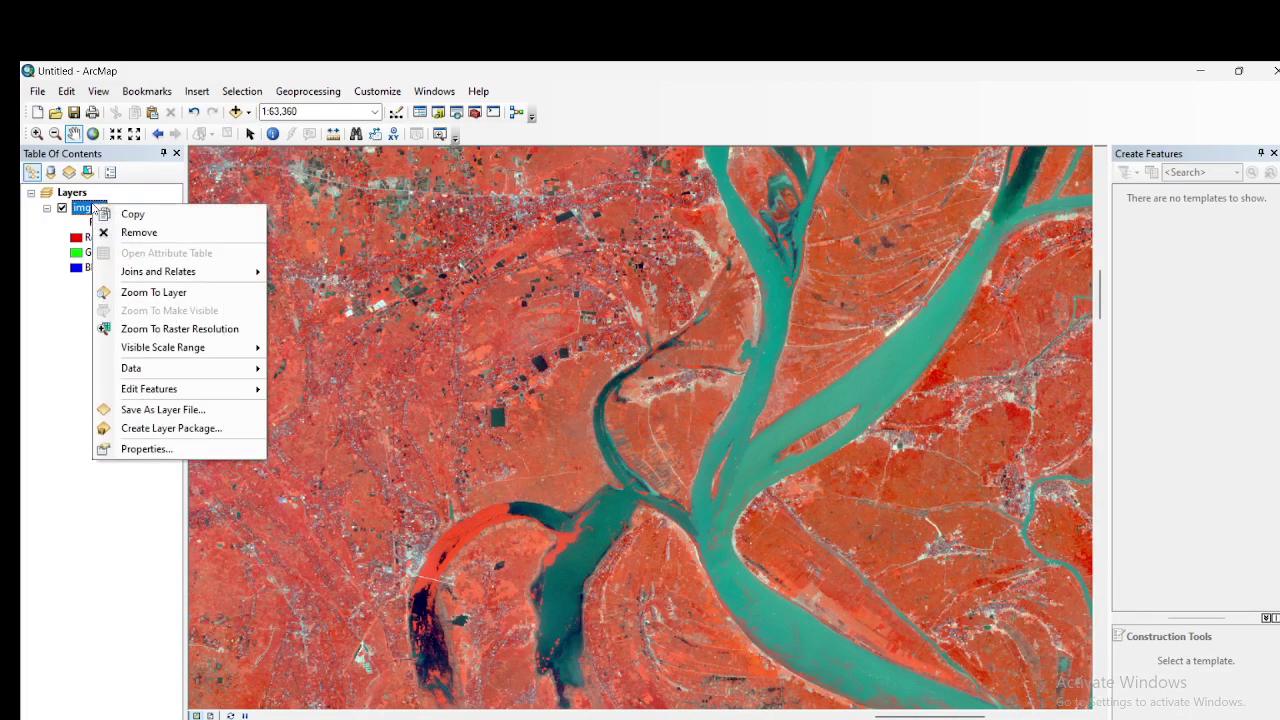
pyautogui.click(108, 231)
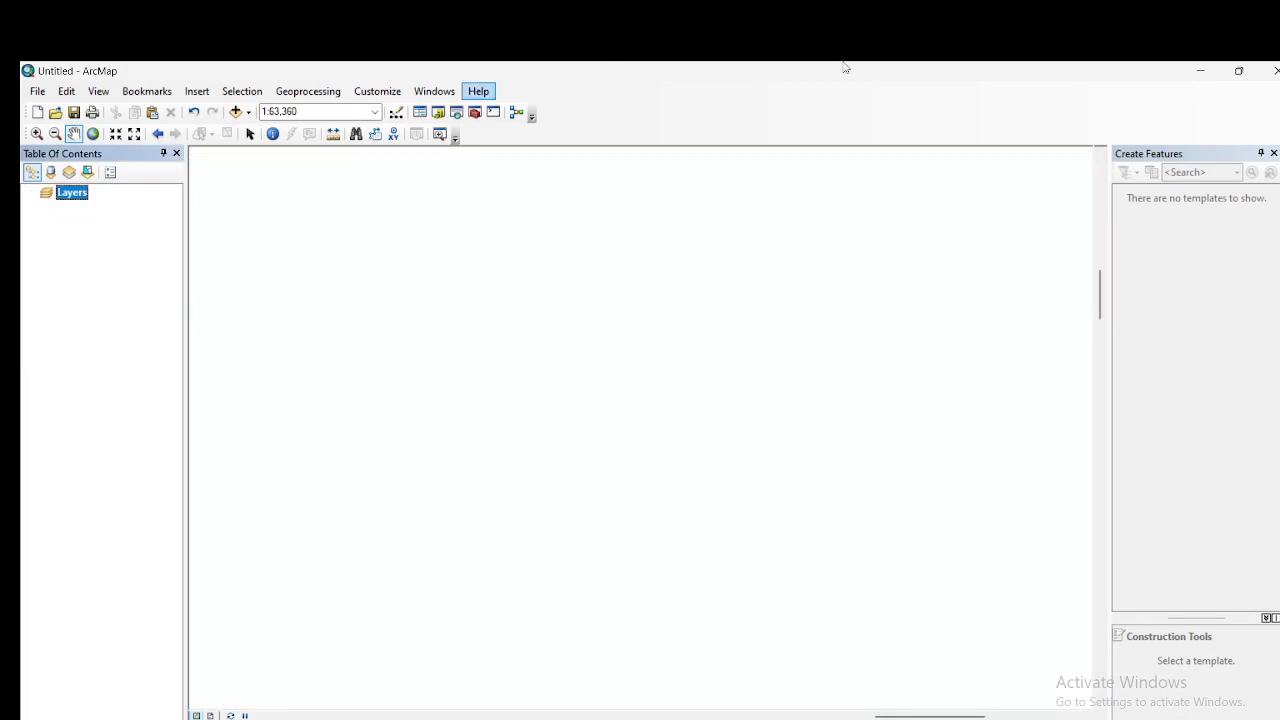
pyautogui.click(1203, 75)
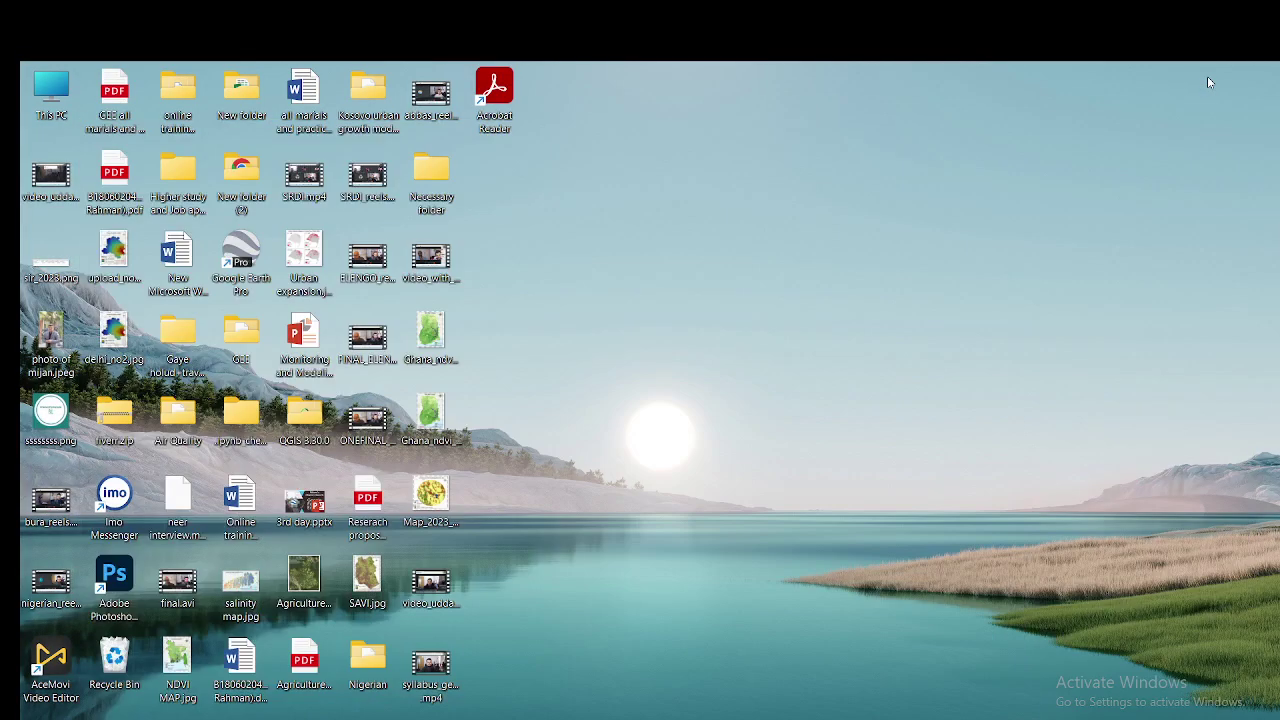
# Step: In File Explorer, open the IMG_DATA folder inside the GRANULE folder of the extracted S2A_MSIL2A_20230411T042701 download
pyautogui.doubleClick(45, 105)
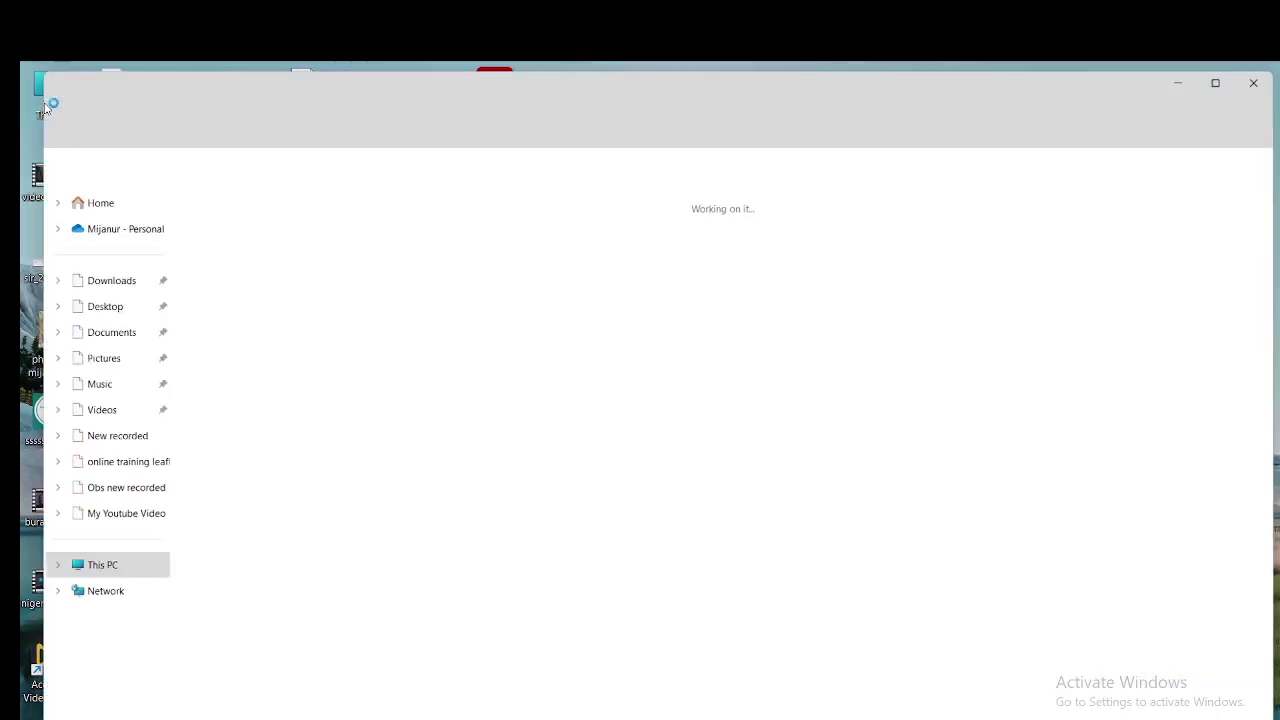
pyautogui.click(99, 277)
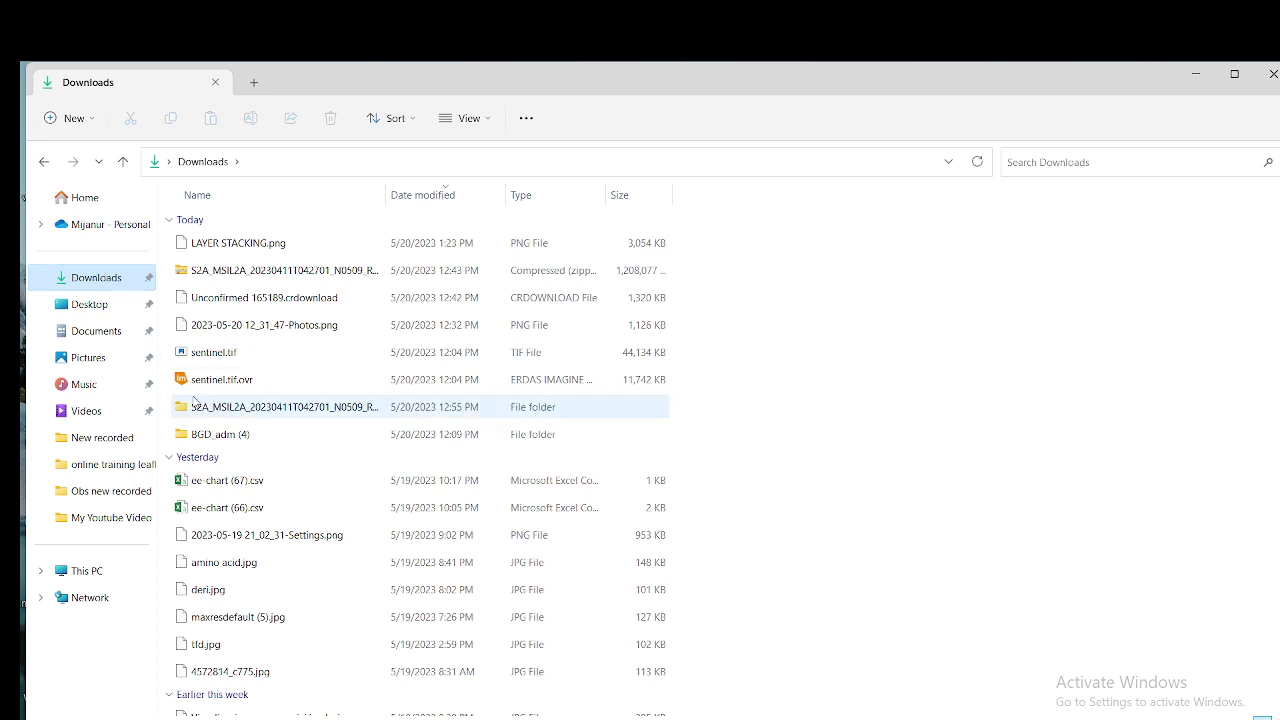
pyautogui.doubleClick(195, 407)
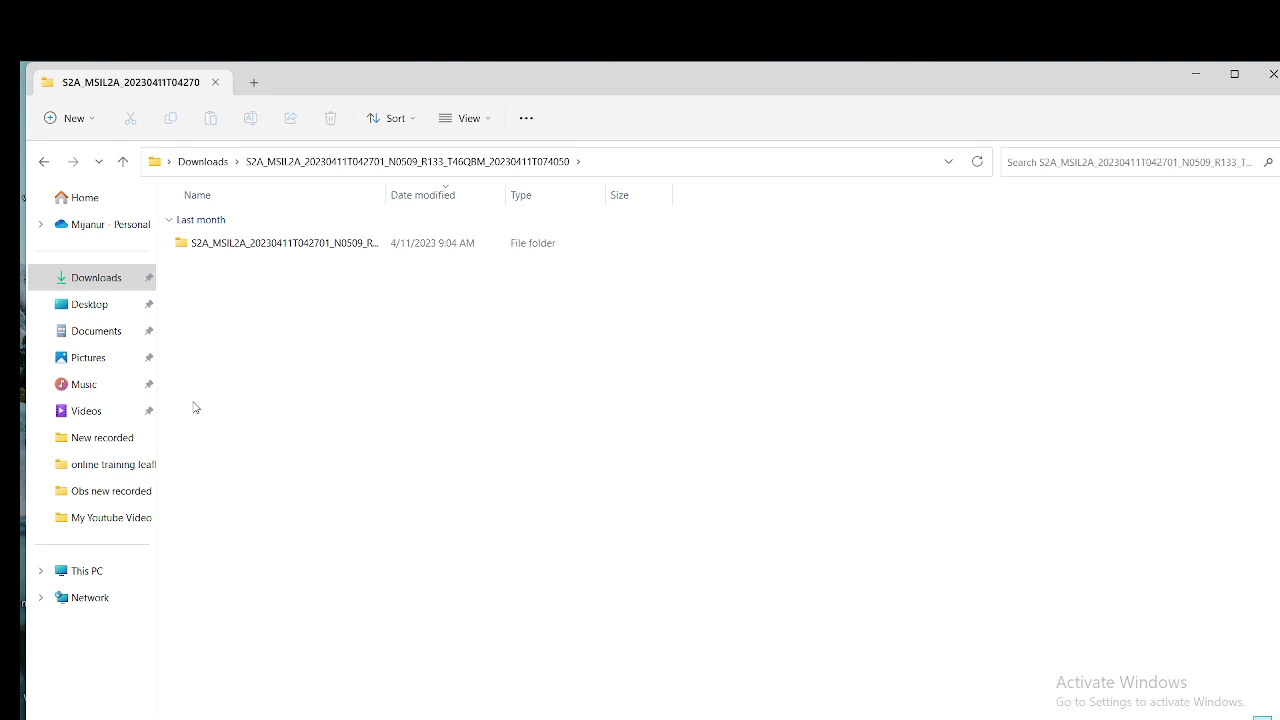
pyautogui.doubleClick(263, 245)
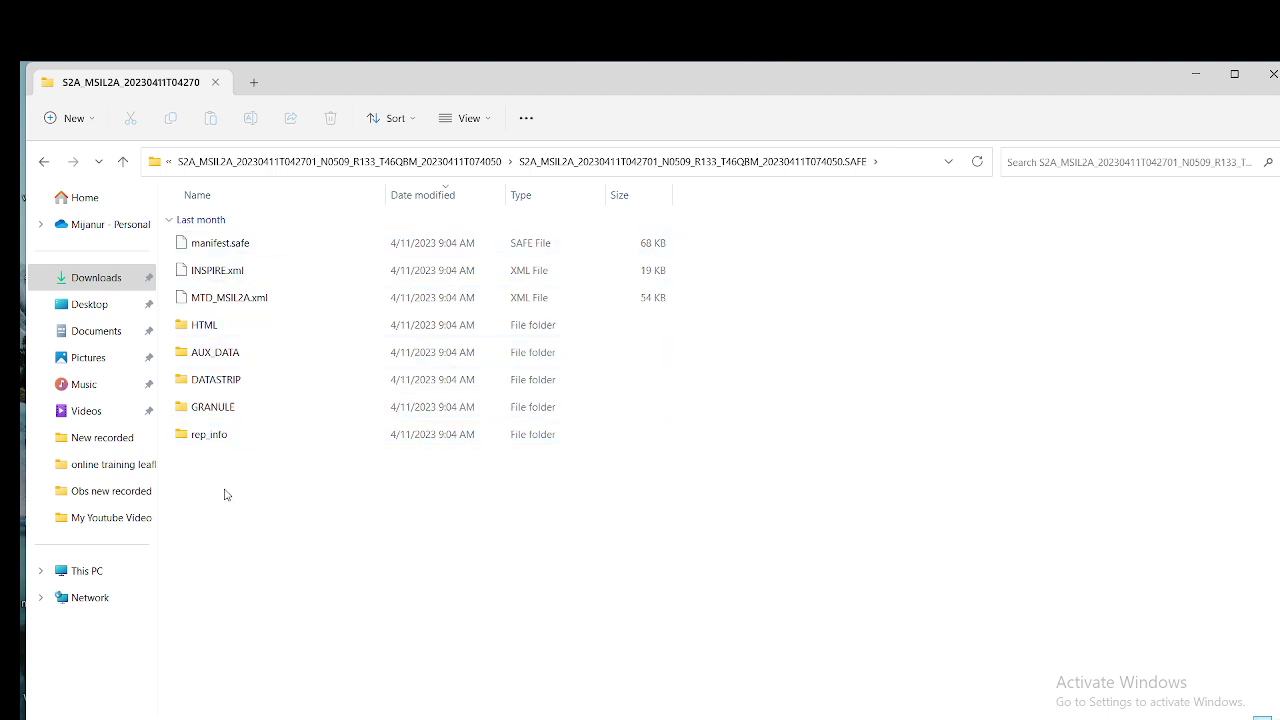
pyautogui.doubleClick(221, 410)
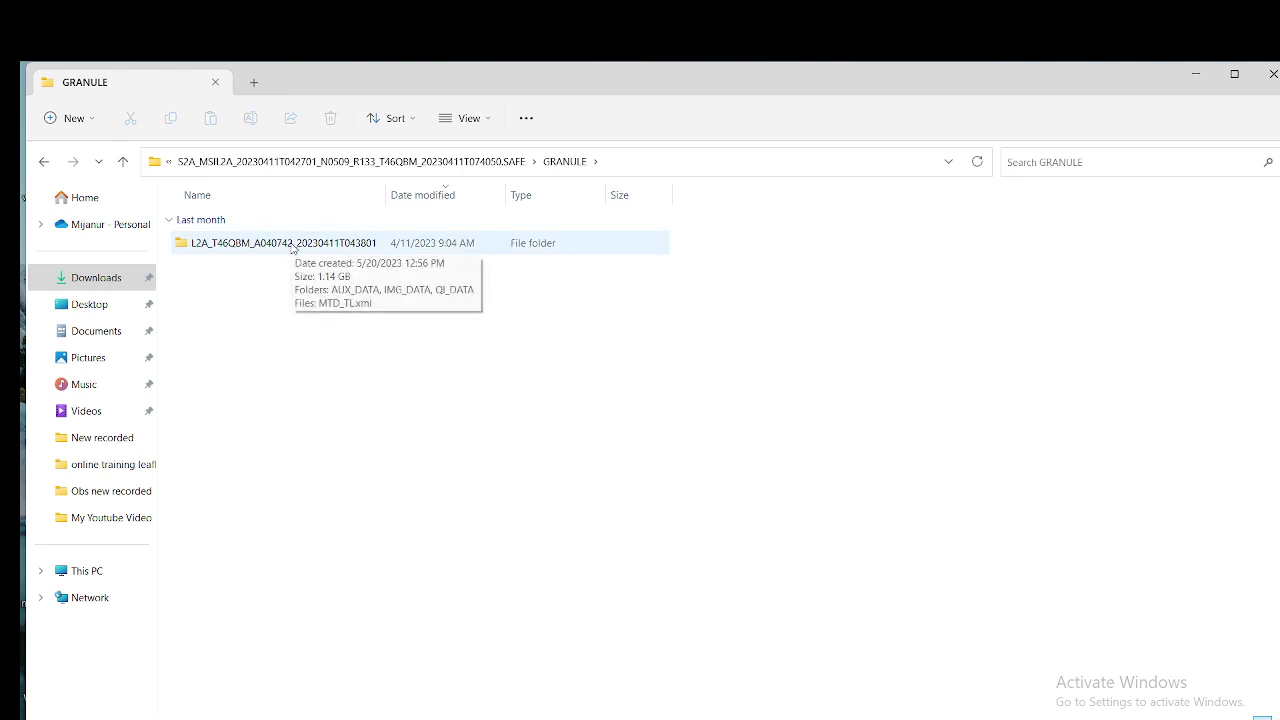
pyautogui.doubleClick(293, 245)
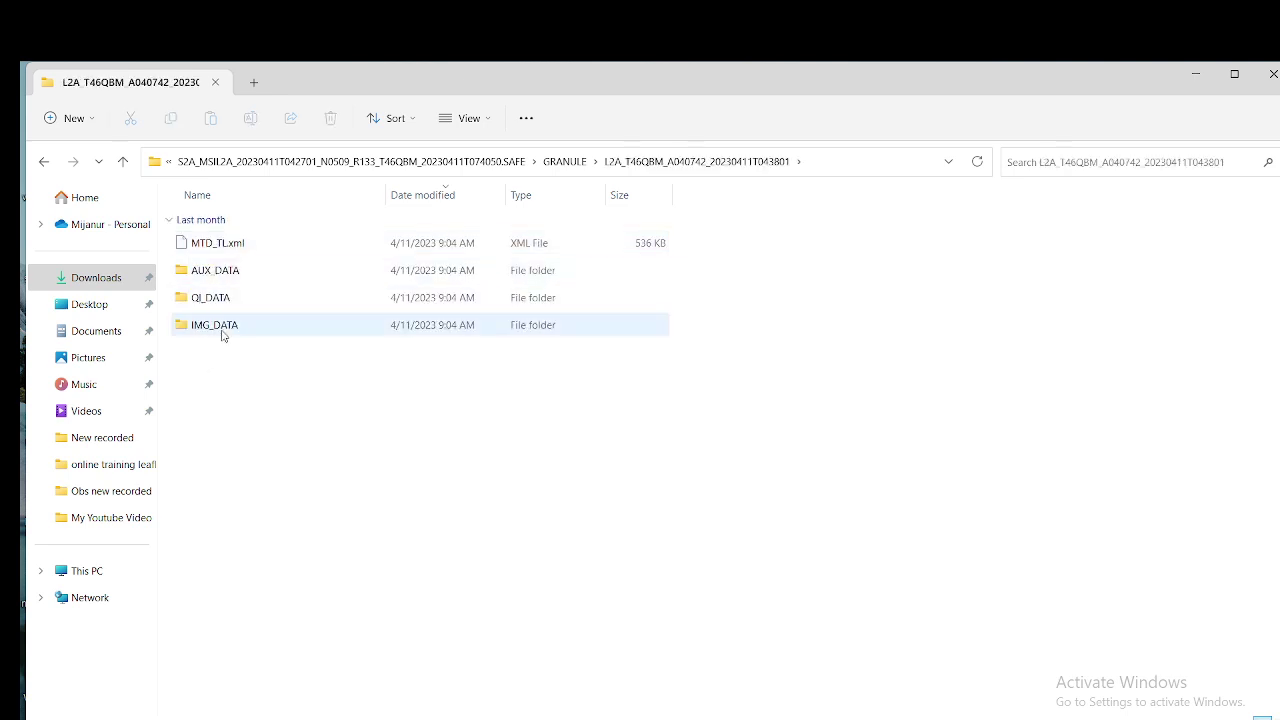
pyautogui.doubleClick(222, 328)
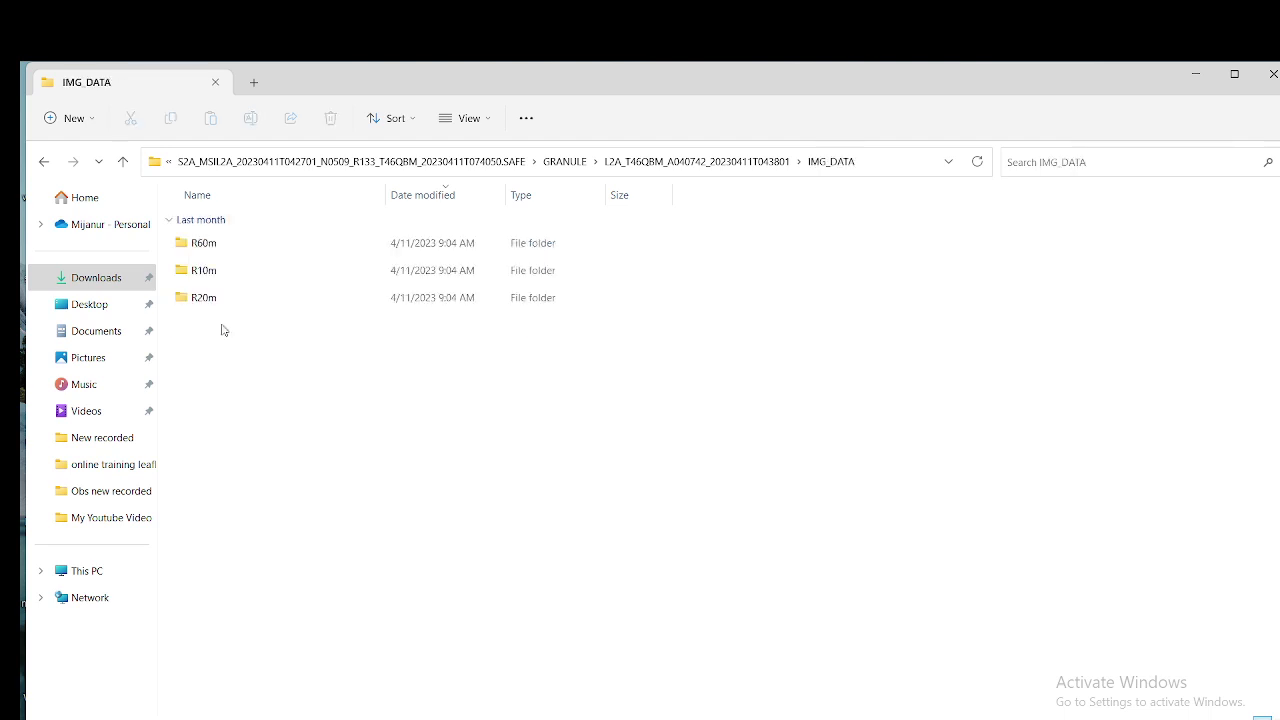
# Step: Examine the three resolution folders in IMG_DATA and the band files inside R60m
pyautogui.moveTo(238, 377); pyautogui.dragTo(246, 240)
pyautogui.click(269, 378)
pyautogui.click(205, 299)
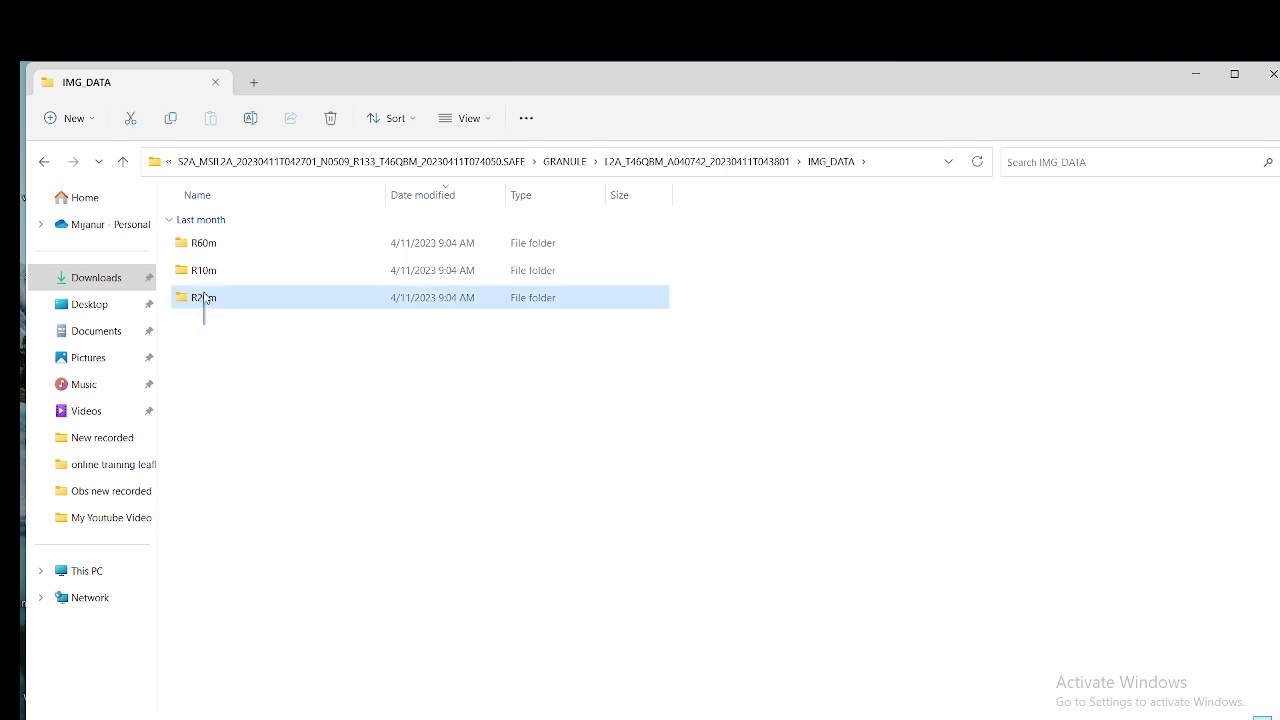
pyautogui.click(229, 349)
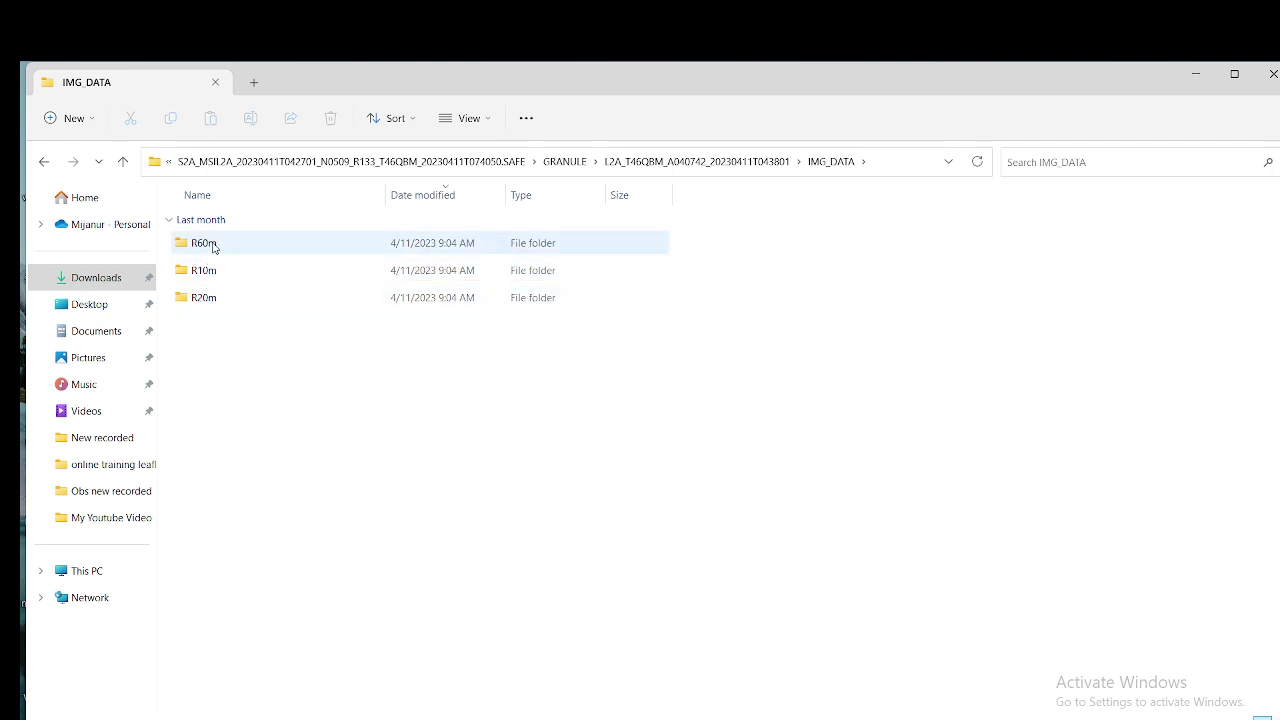
pyautogui.doubleClick(213, 250)
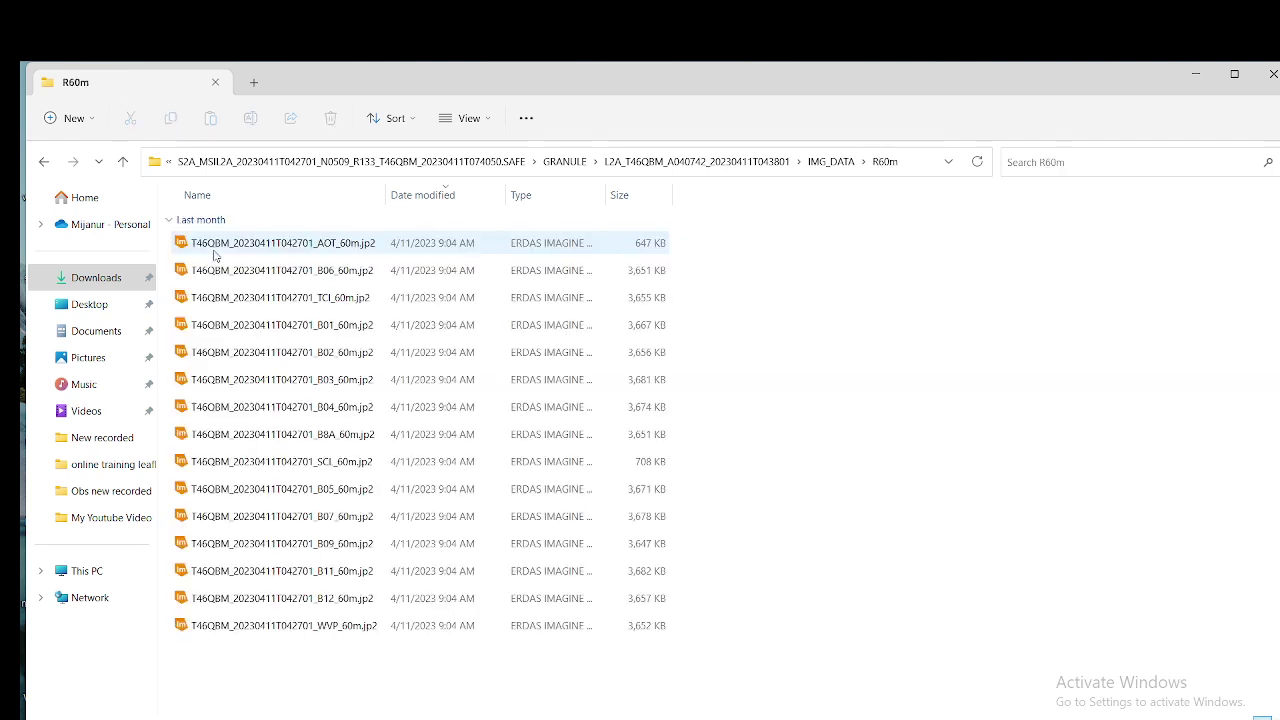
pyautogui.click(122, 161)
# Step: Open the R10m folder and review its 10 m band files
pyautogui.doubleClick(202, 268)
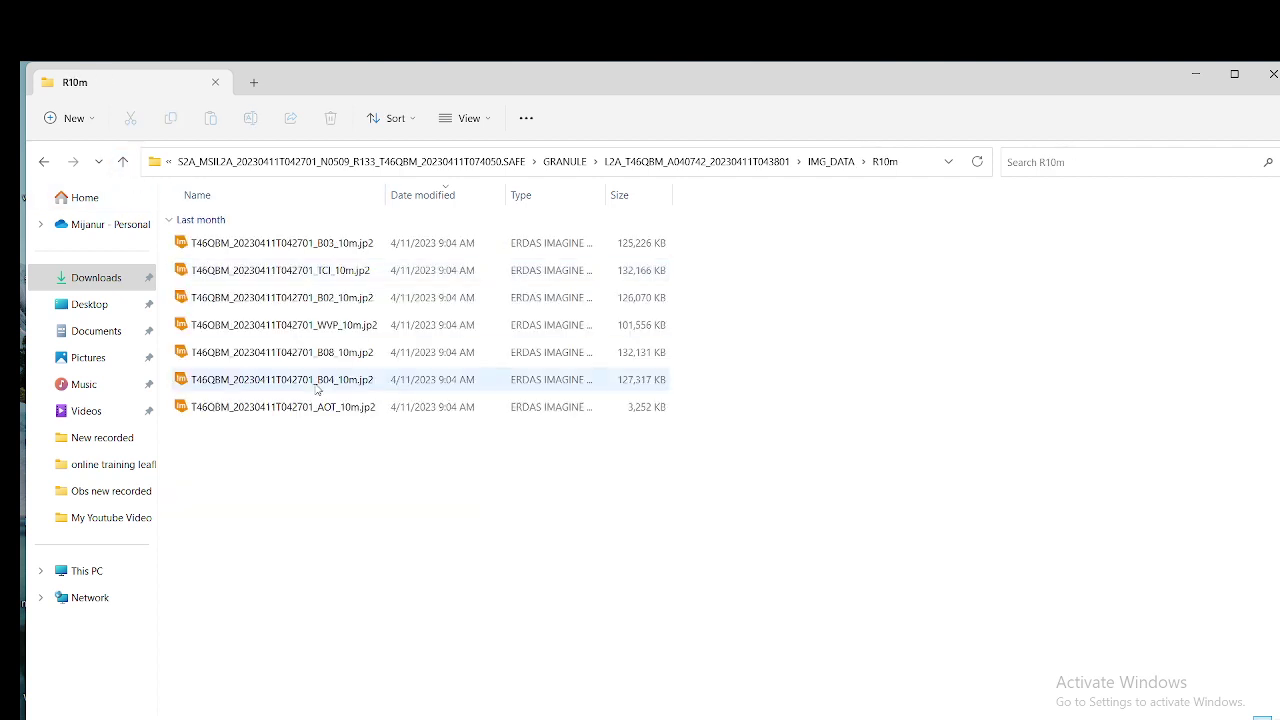
pyautogui.moveTo(335, 497); pyautogui.dragTo(344, 232)
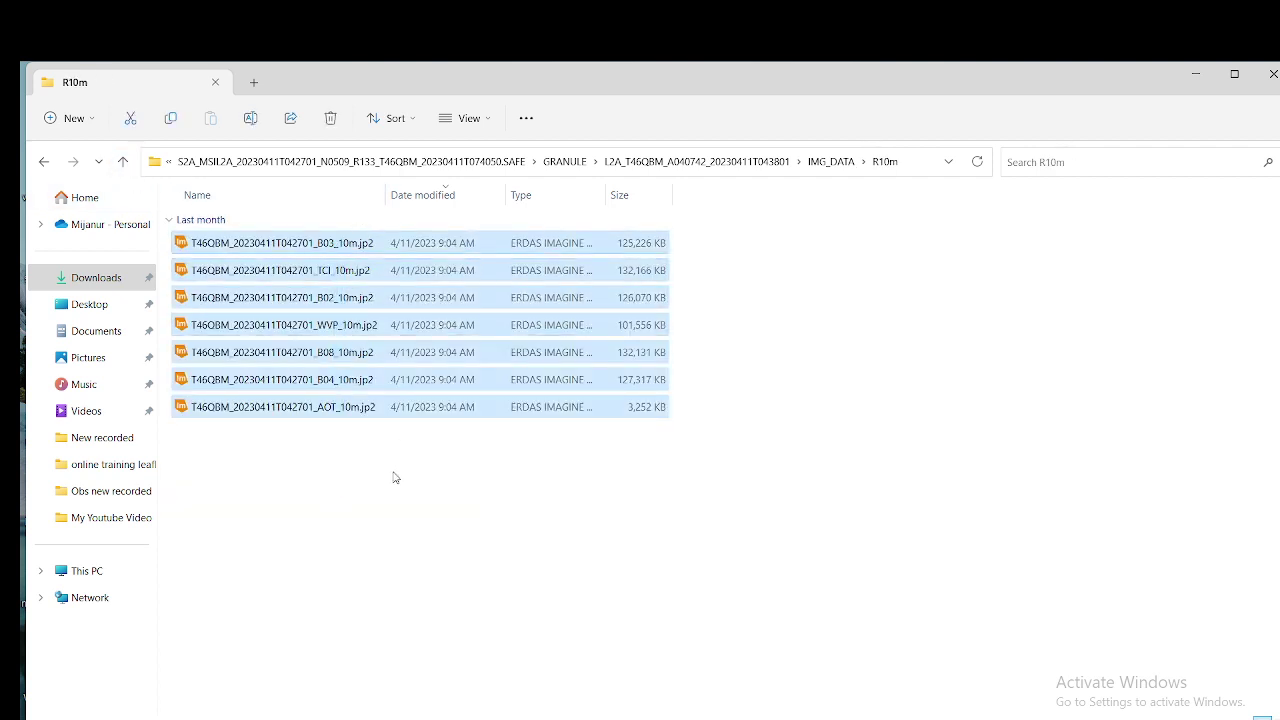
pyautogui.click(392, 480)
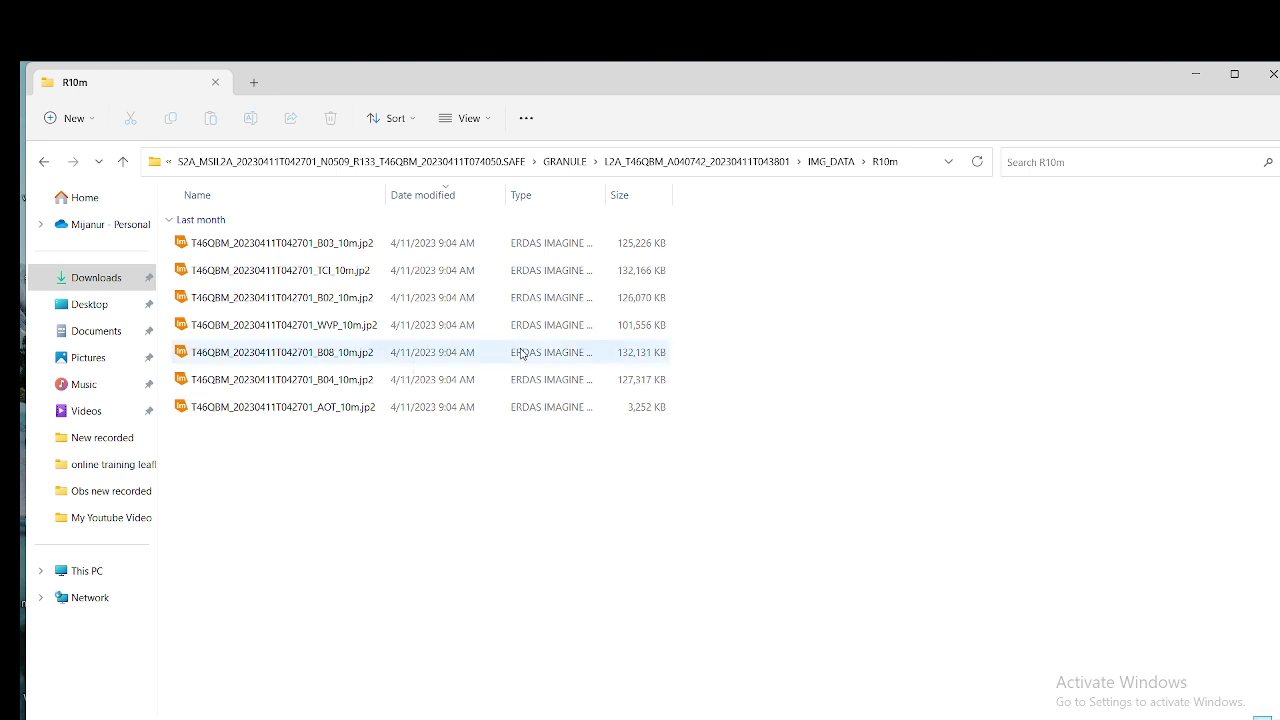
pyautogui.moveTo(475, 490); pyautogui.dragTo(490, 240)
pyautogui.click(447, 479)
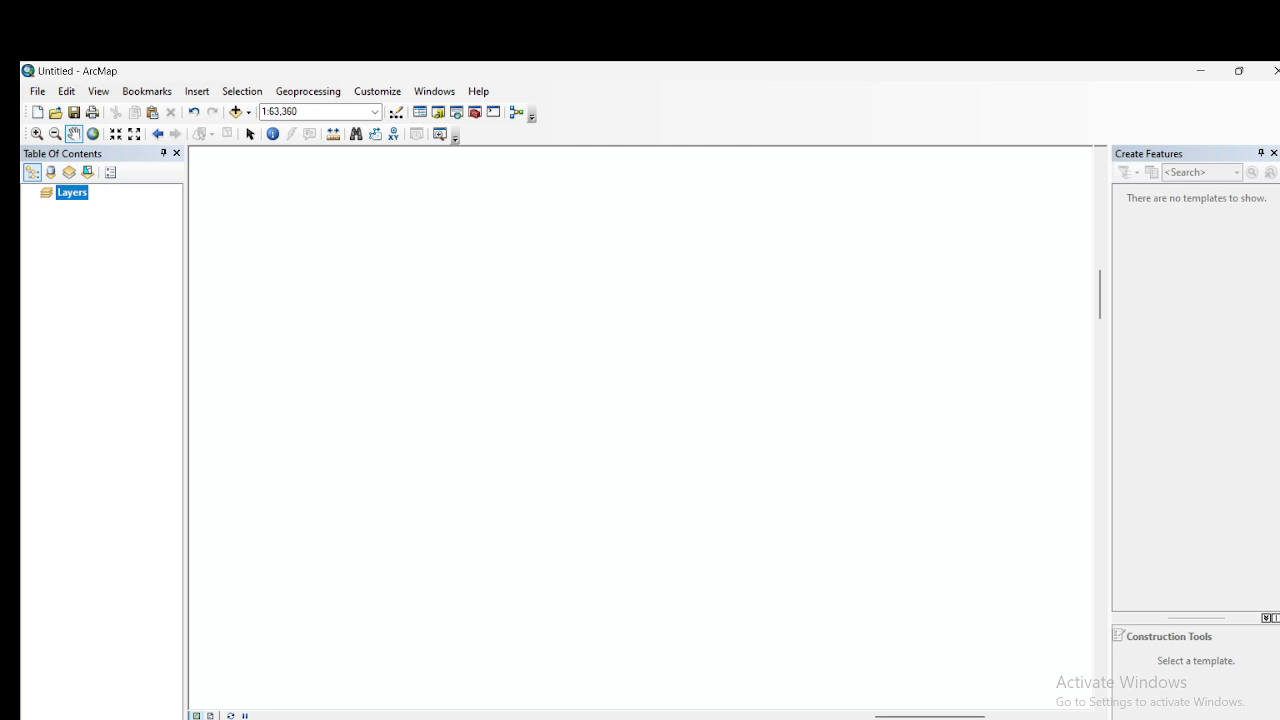
# Step: Open the Composite Bands tool from the Raster Processing toolset of Data Management Tools in ArcMap
pyautogui.click(1263, 188)
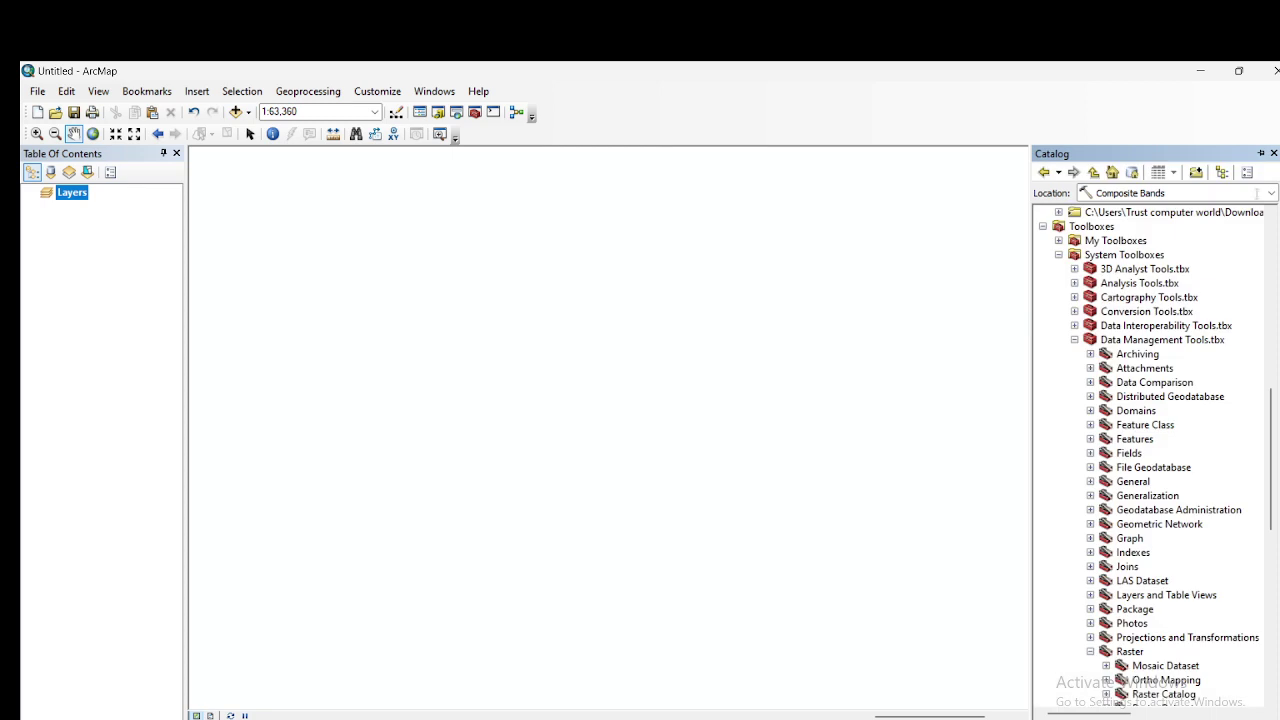
pyautogui.click(1075, 339)
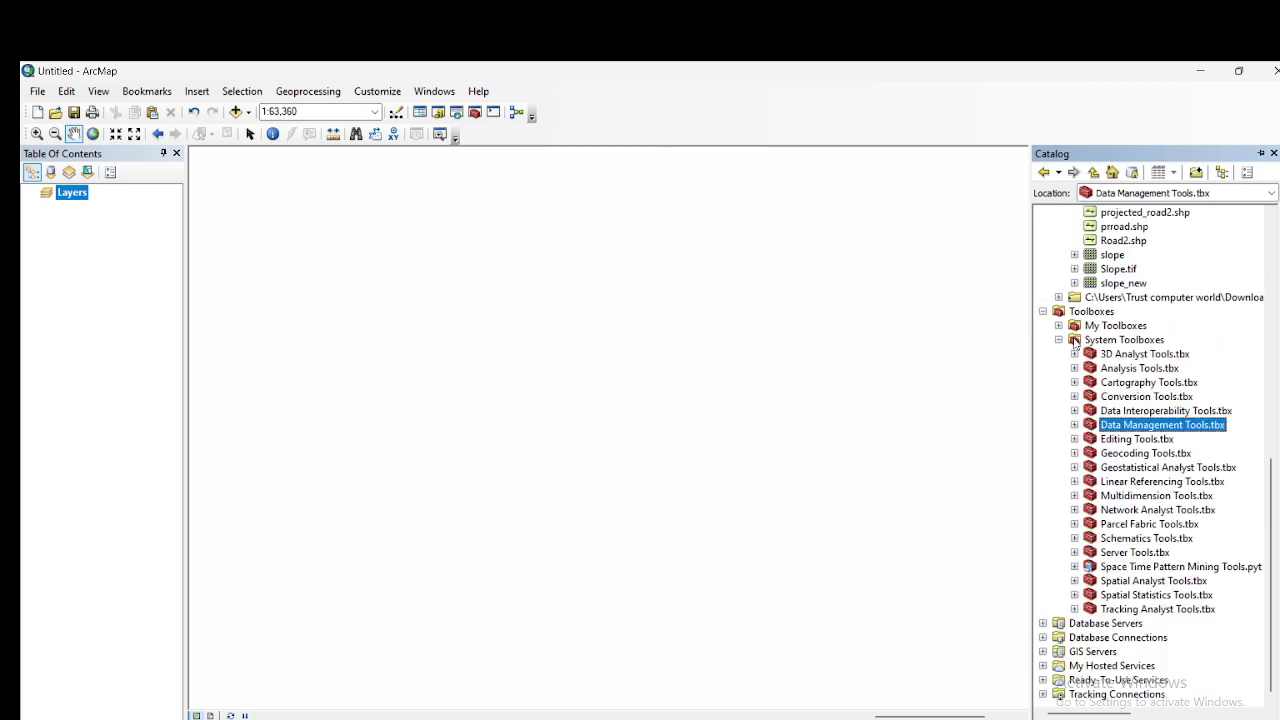
pyautogui.click(1075, 426)
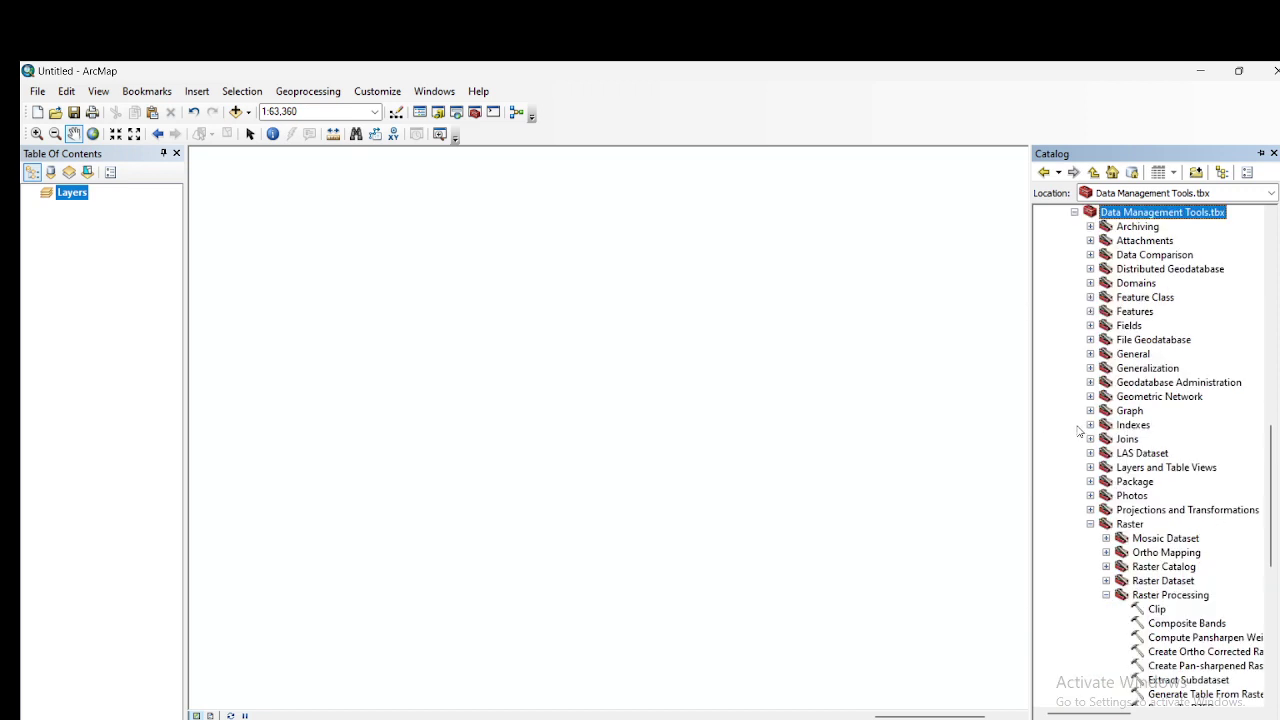
pyautogui.click(1090, 524)
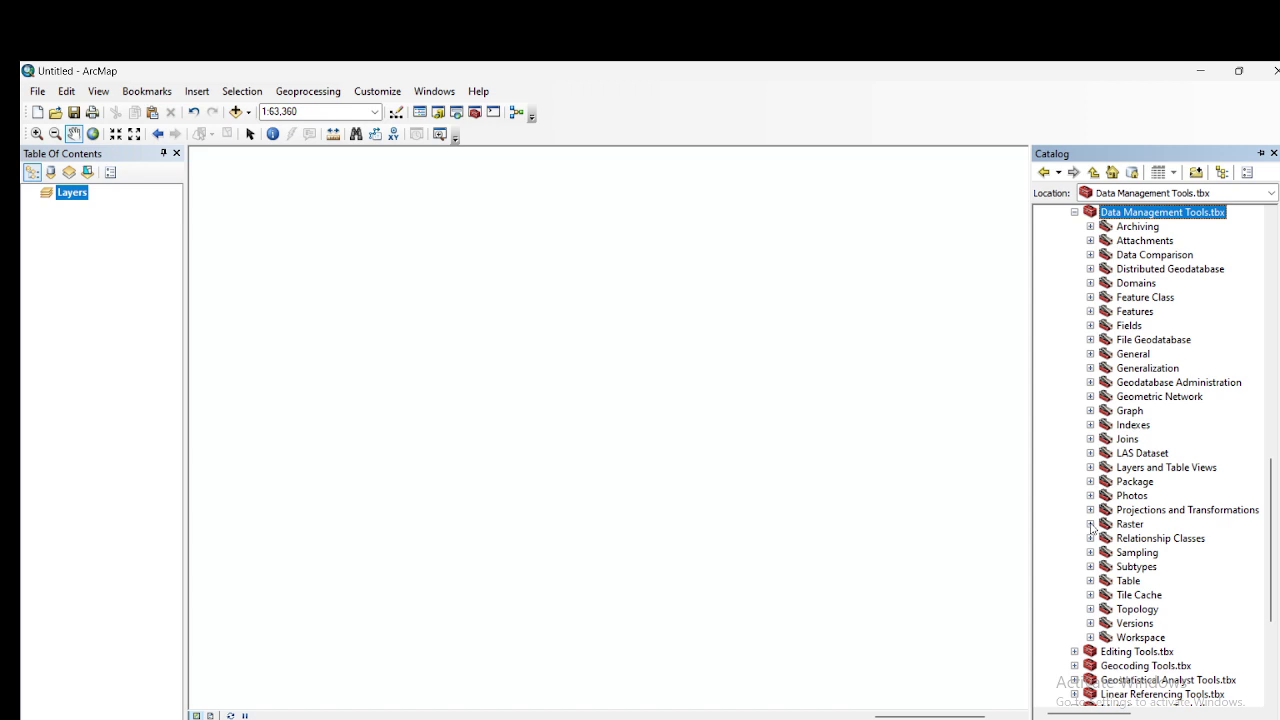
pyautogui.click(1090, 524)
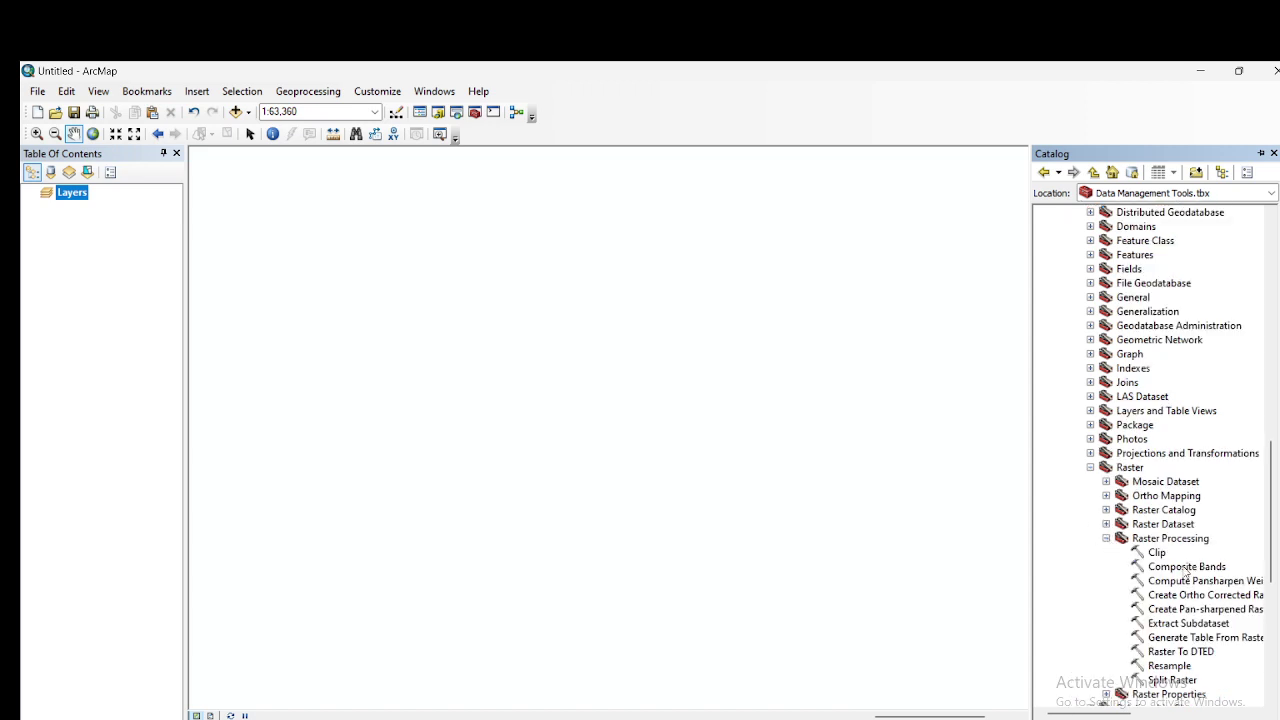
pyautogui.click(1176, 570)
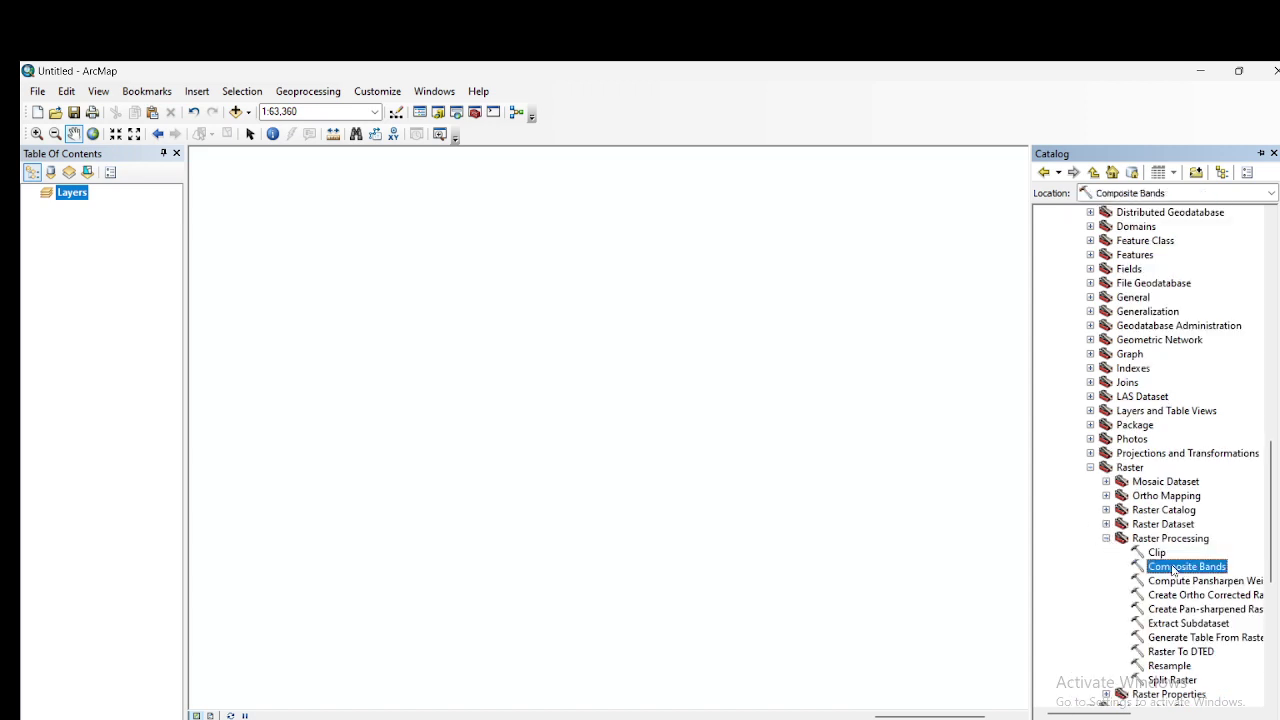
pyautogui.doubleClick(1174, 570)
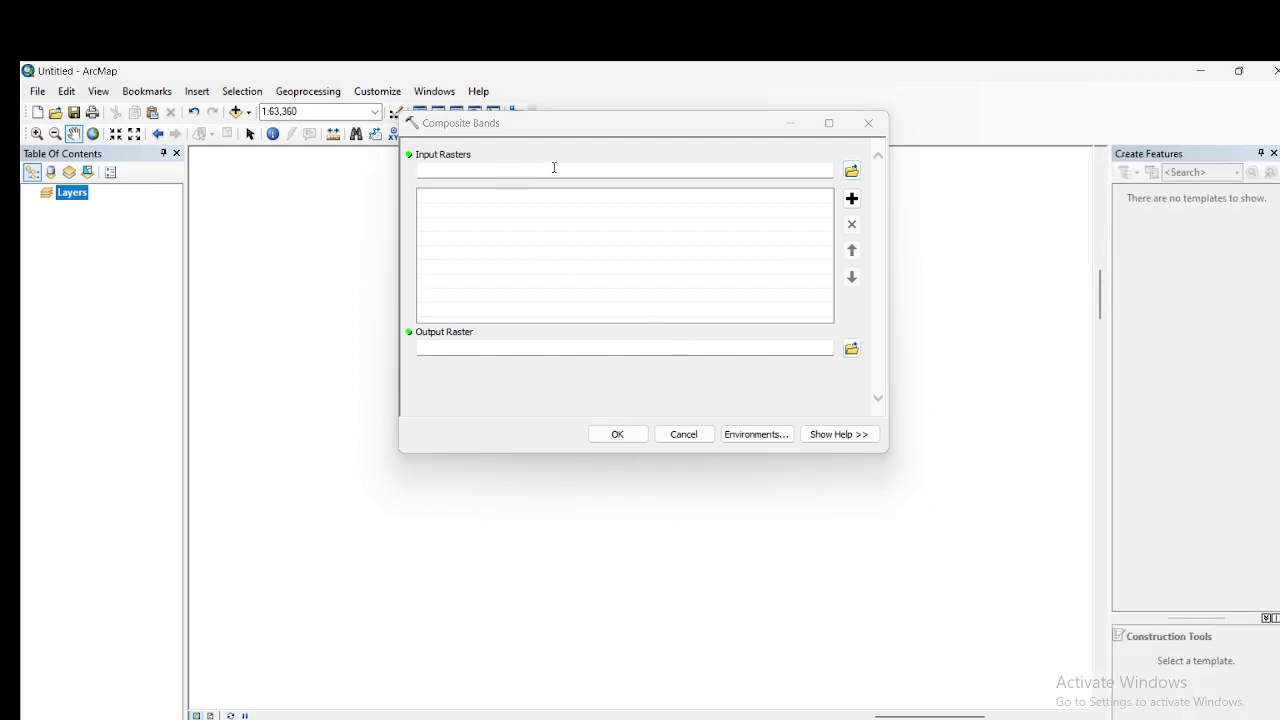
# Step: Browse for the Composite Bands input rasters in the R10m folder inside IMG_DATA
pyautogui.click(852, 170)
pyautogui.click(614, 181)
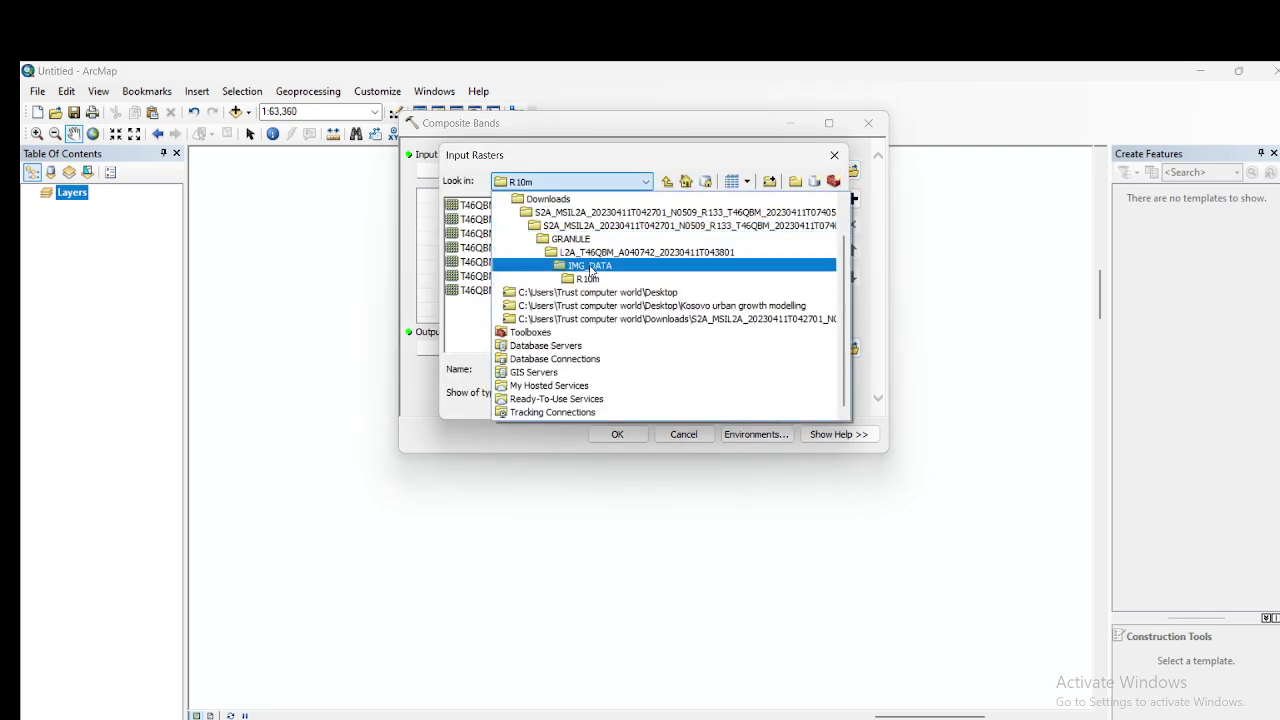
pyautogui.click(590, 265)
pyautogui.moveTo(486, 271); pyautogui.dragTo(478, 198)
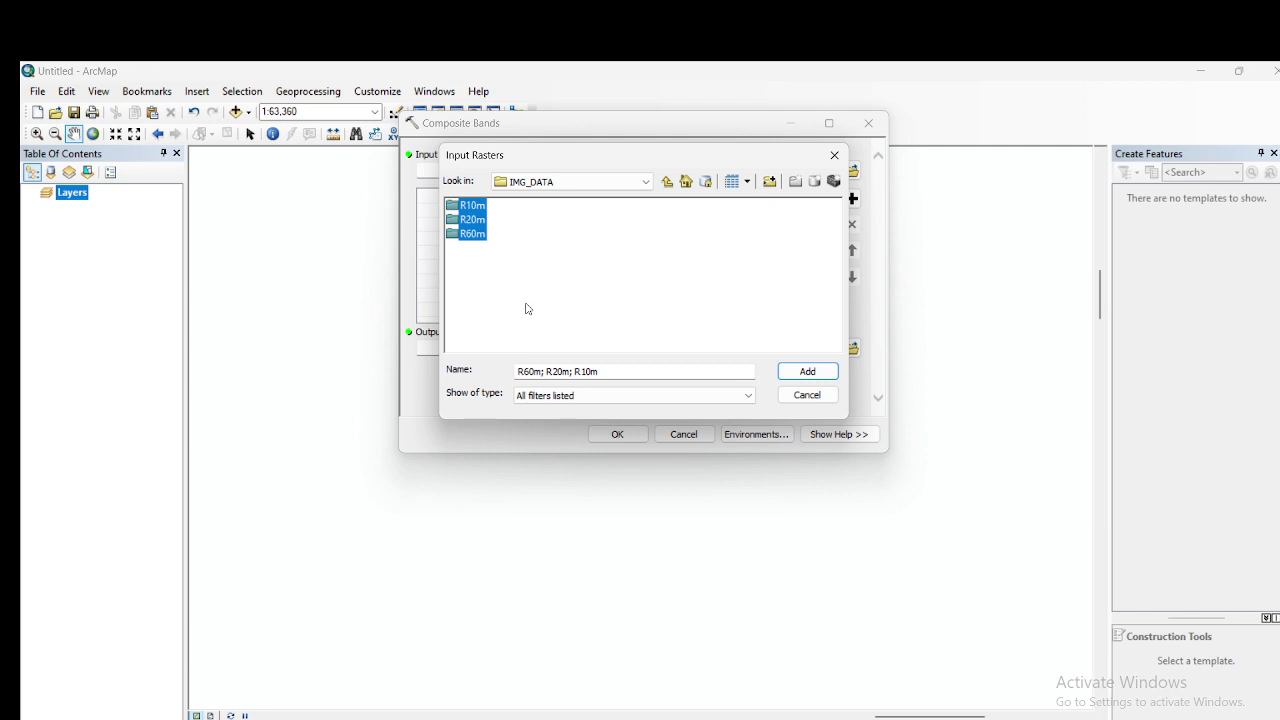
pyautogui.click(517, 291)
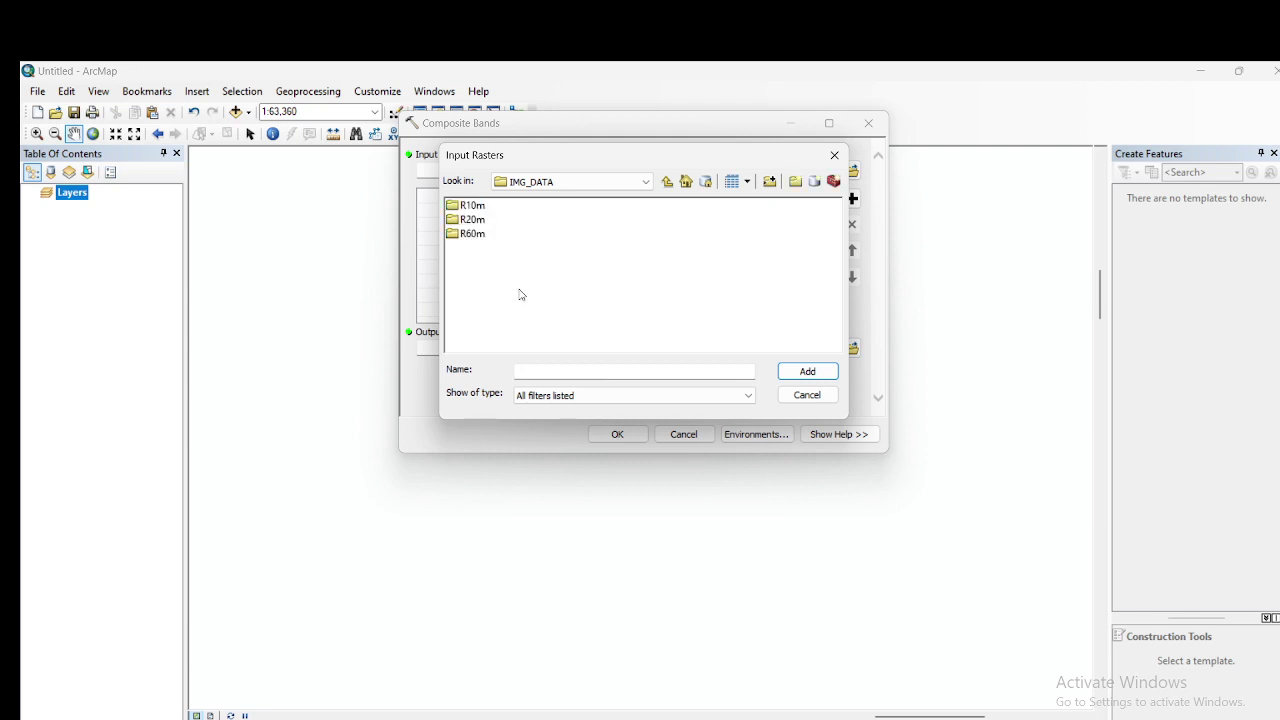
pyautogui.doubleClick(480, 206)
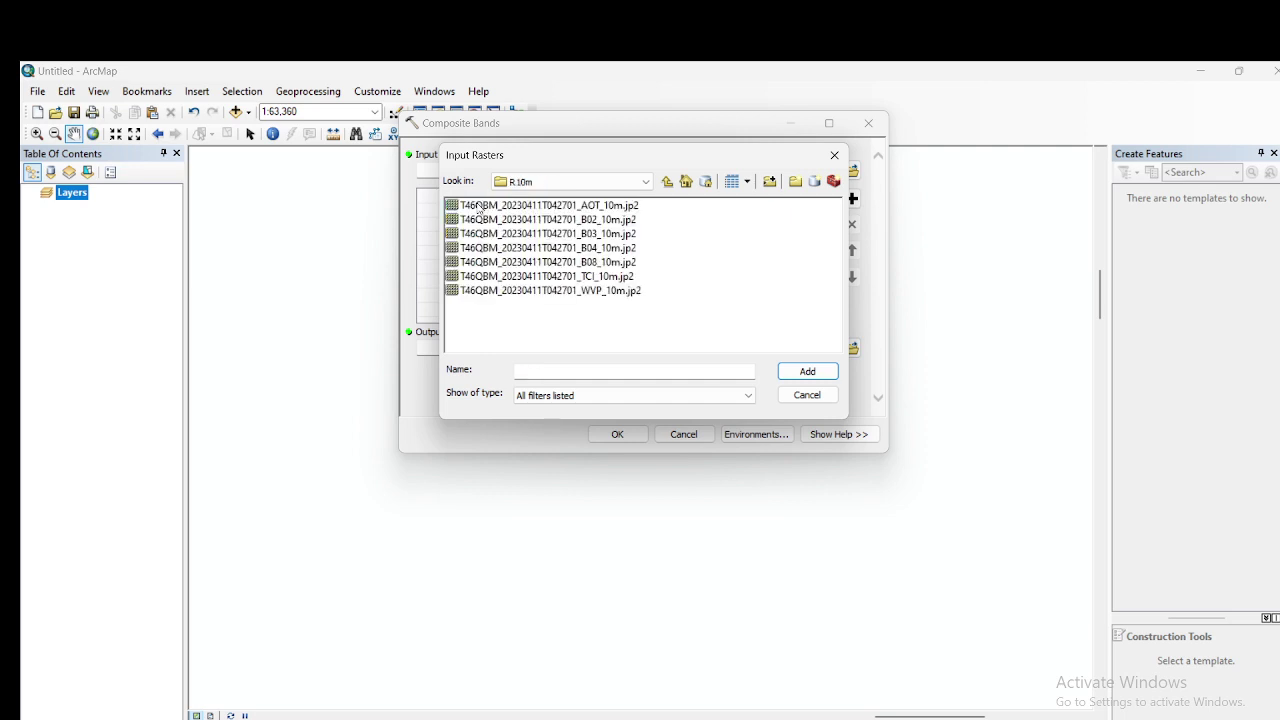
# Step: Add the 10 m B02, B03, B04 and B08 .jp2 files as input rasters of the Composite Bands tool
pyautogui.click(600, 220)
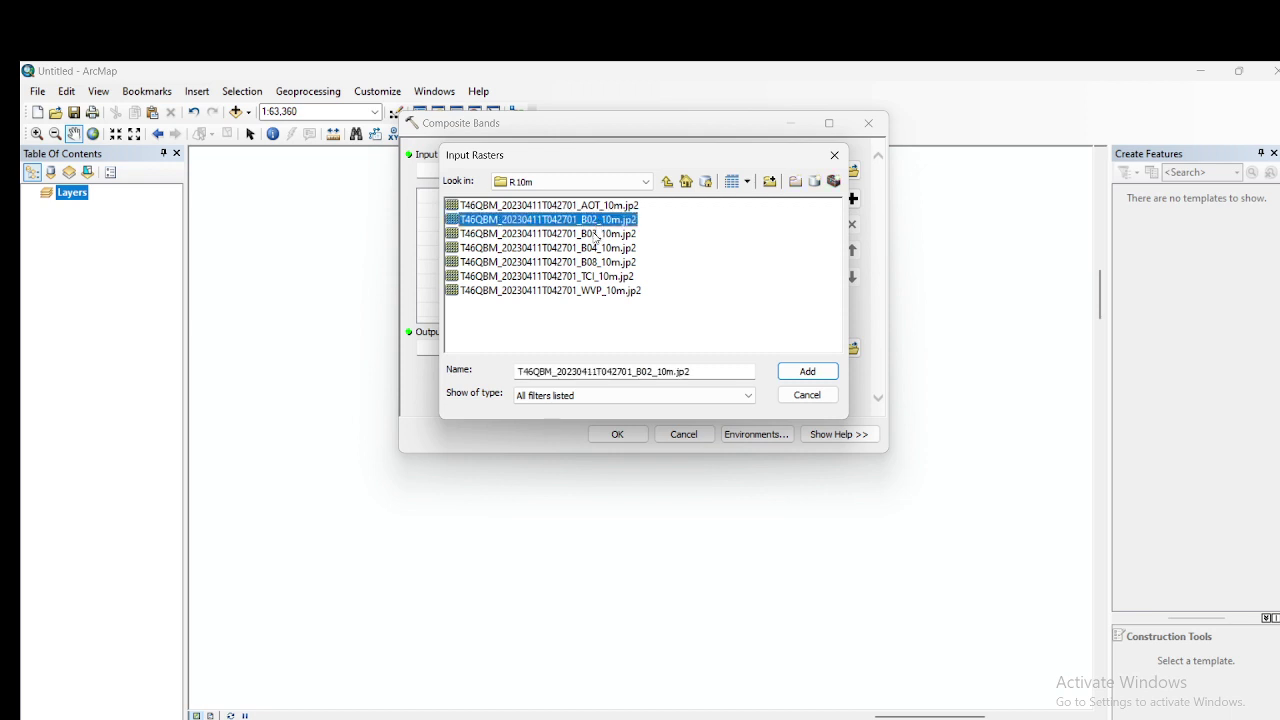
pyautogui.keyDown('ctrl'); pyautogui.click(595, 234); pyautogui.keyUp('ctrl')
pyautogui.keyDown('ctrl'); pyautogui.click(586, 248); pyautogui.keyUp('ctrl')
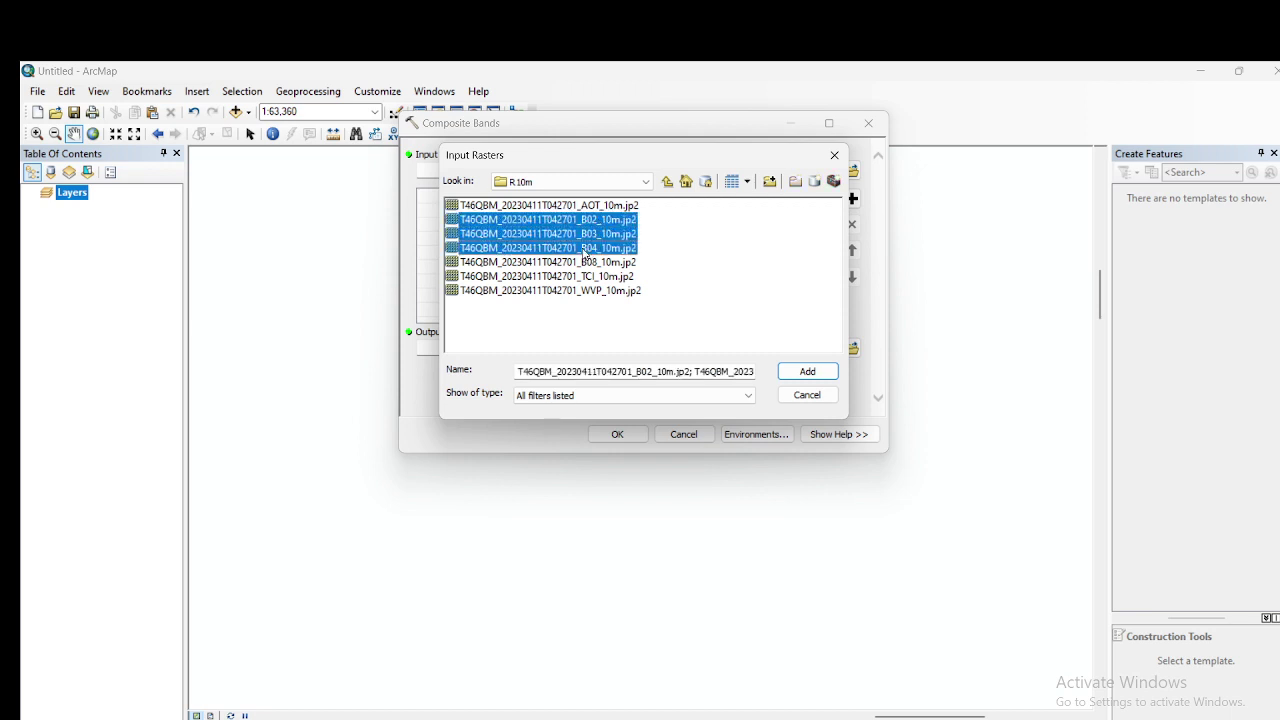
pyautogui.keyDown('ctrl'); pyautogui.click(592, 264); pyautogui.keyUp('ctrl')
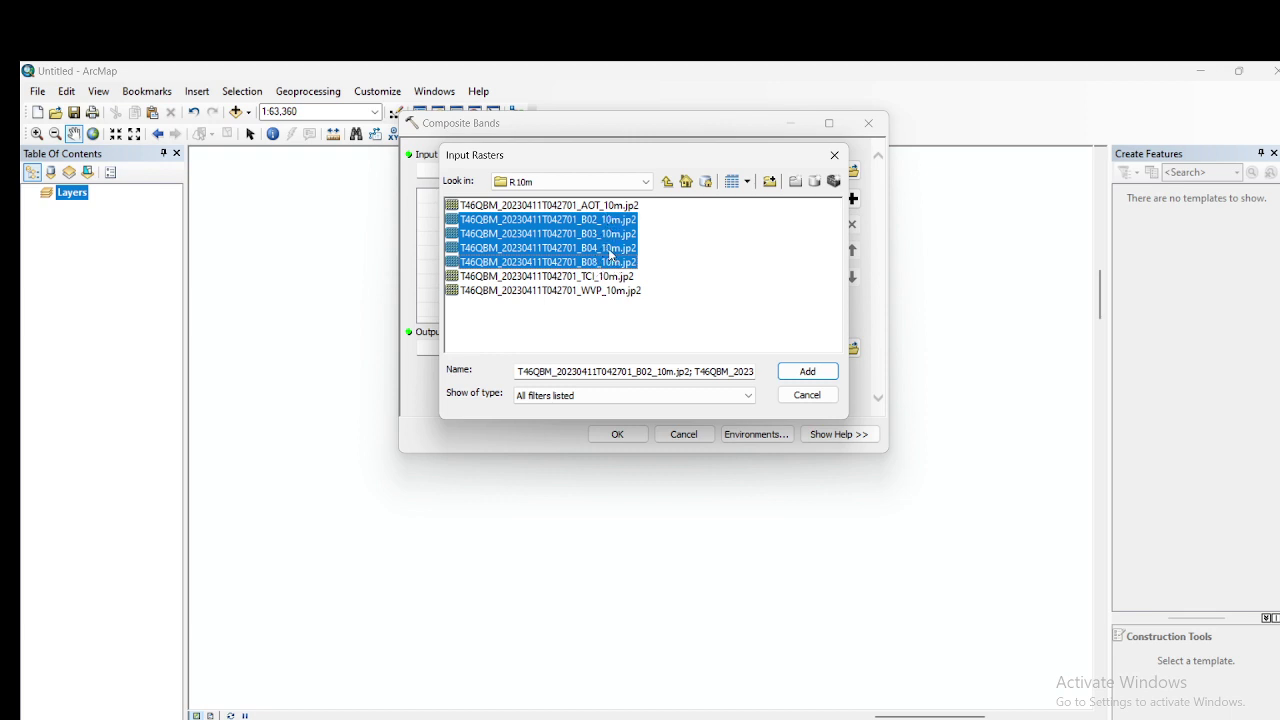
pyautogui.click(800, 370)
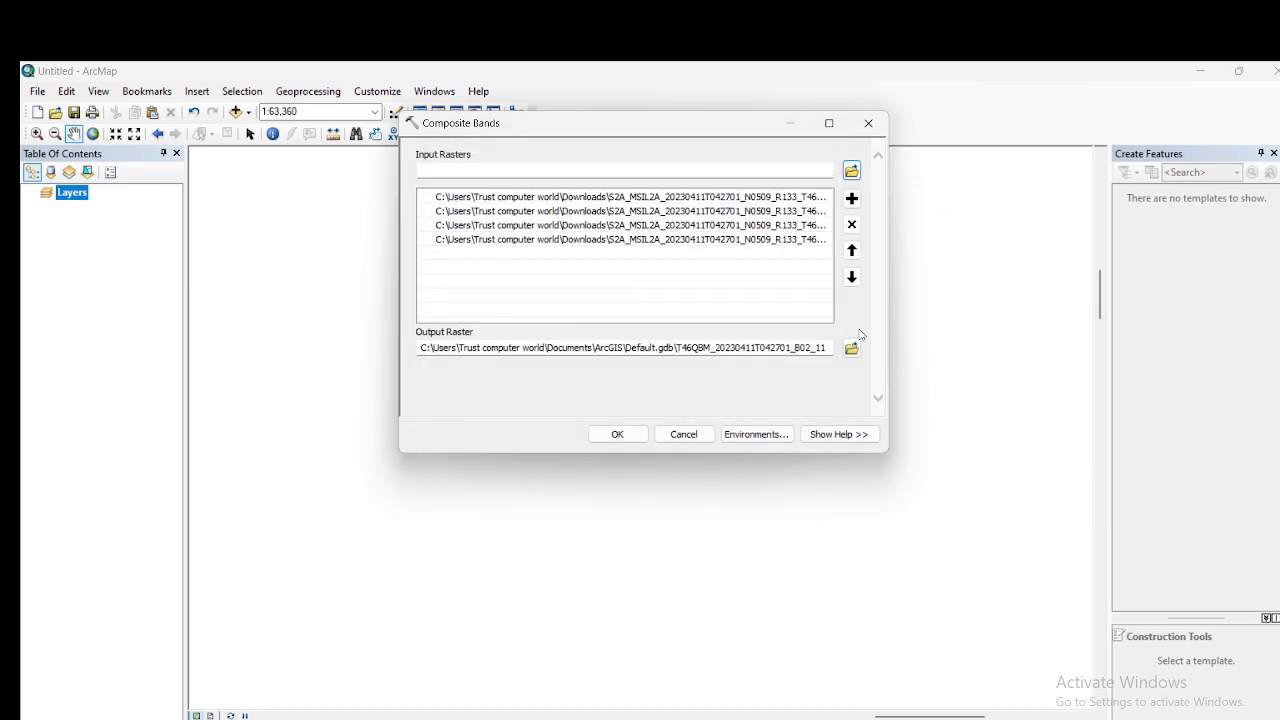
# Step: Set the output raster to SENTINEL.TIF in the Kosovo urban growth modelling folder and run the Composite Bands tool
pyautogui.click(851, 347)
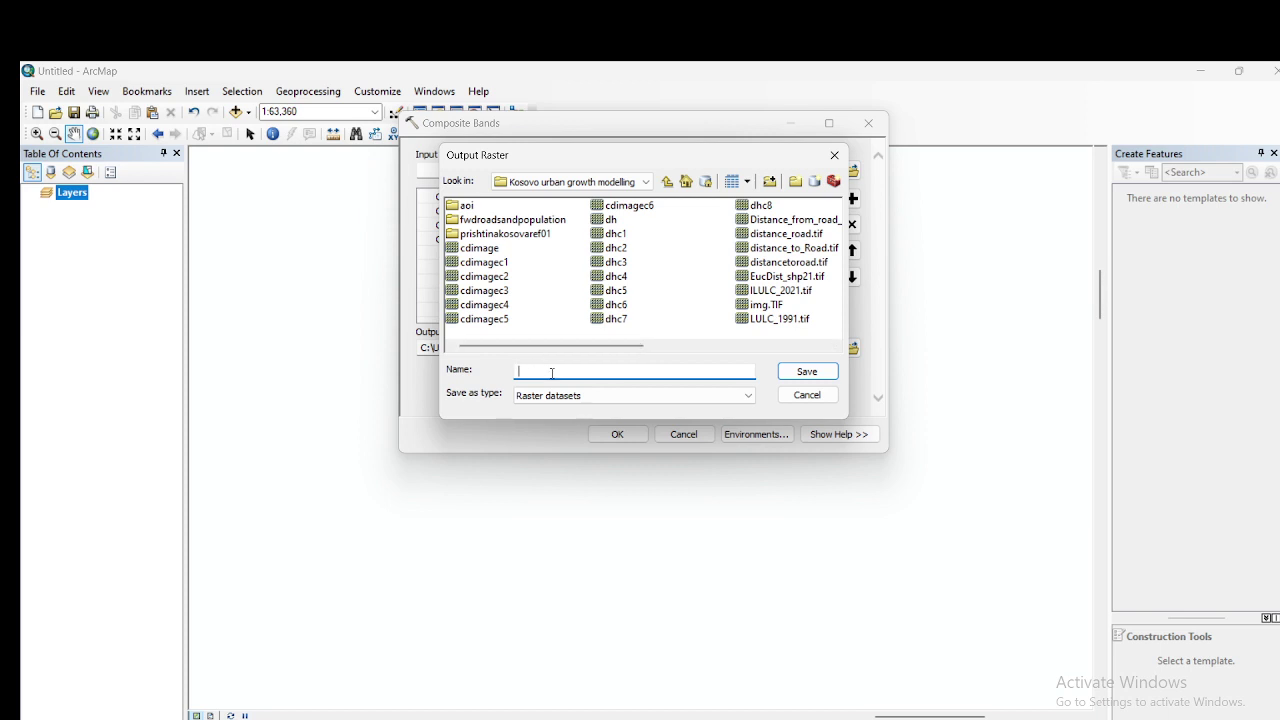
pyautogui.write('SENTINEL.TIF')
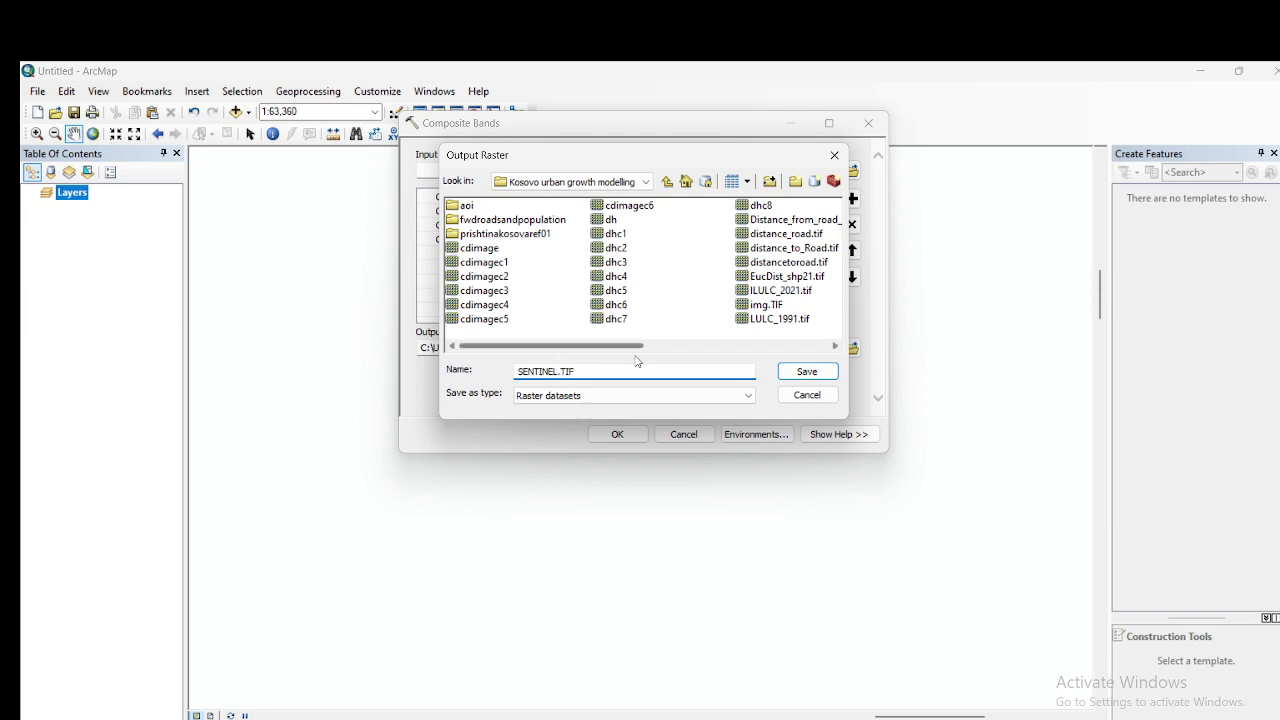
pyautogui.click(789, 371)
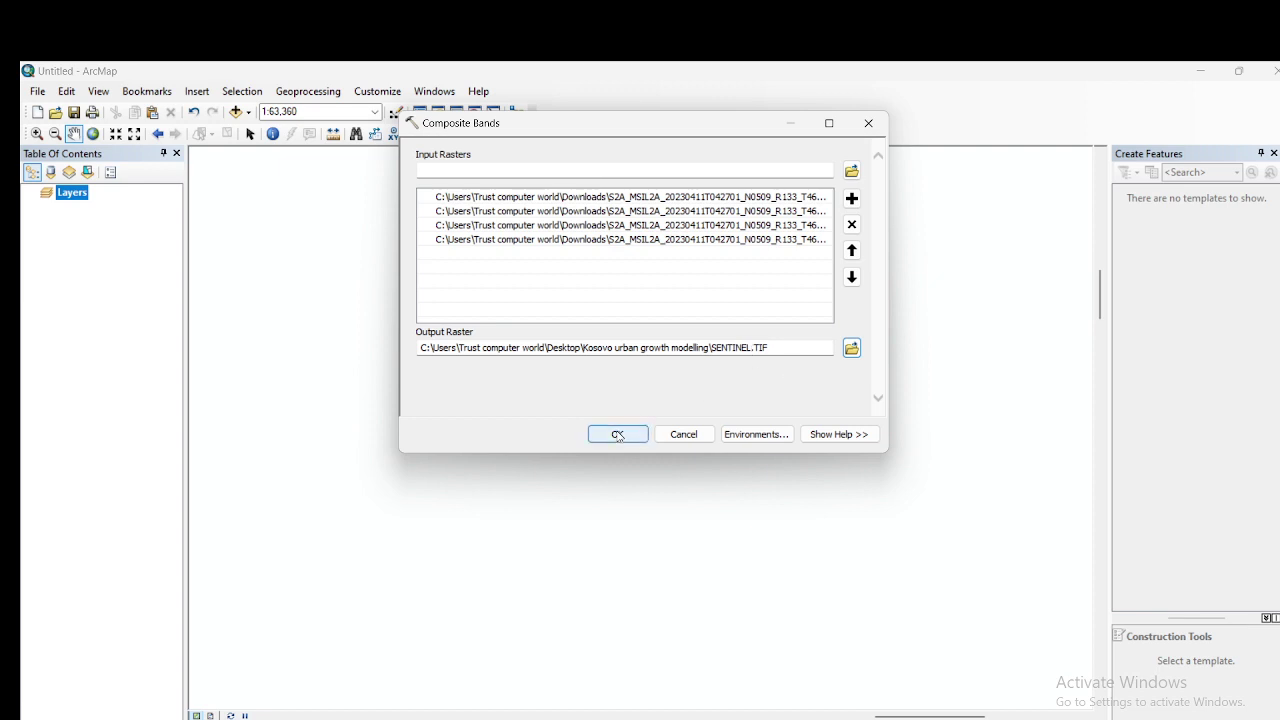
pyautogui.click(618, 434)
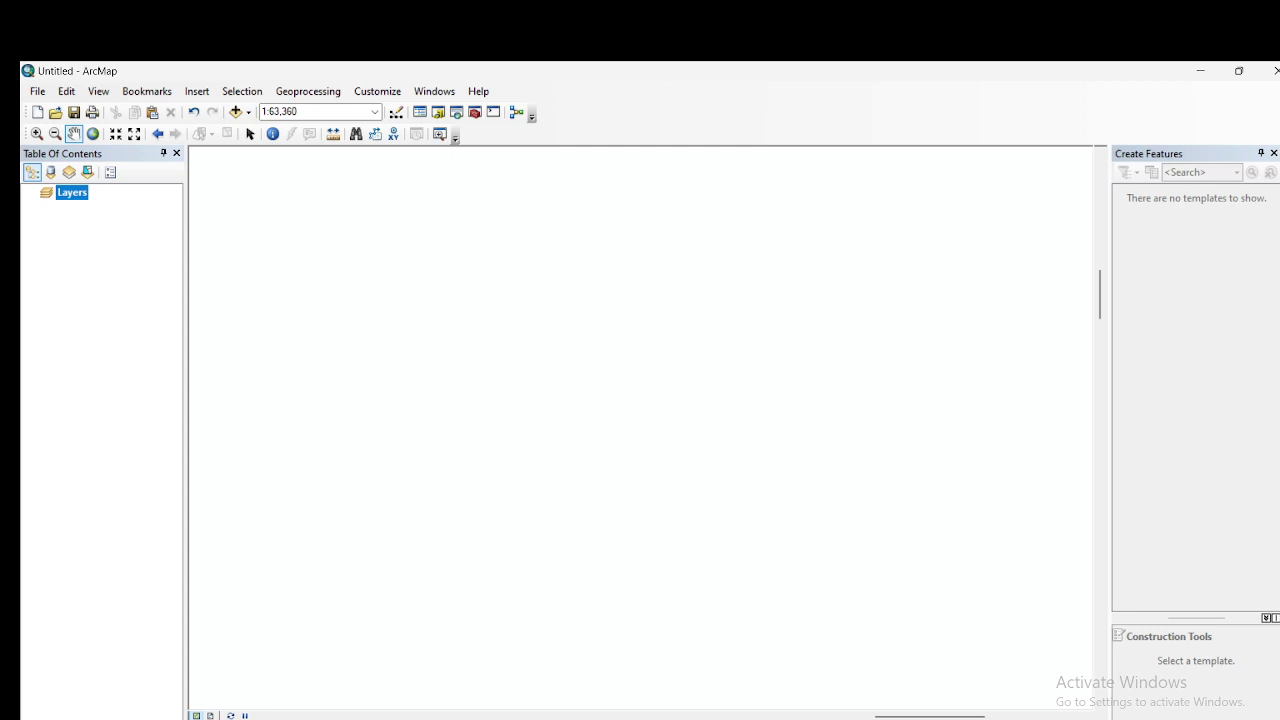
# Step: Switch to File Explorer to review the 20 m band files in the R20m folder, and return to ArcMap
pyautogui.moveTo(760, 719)
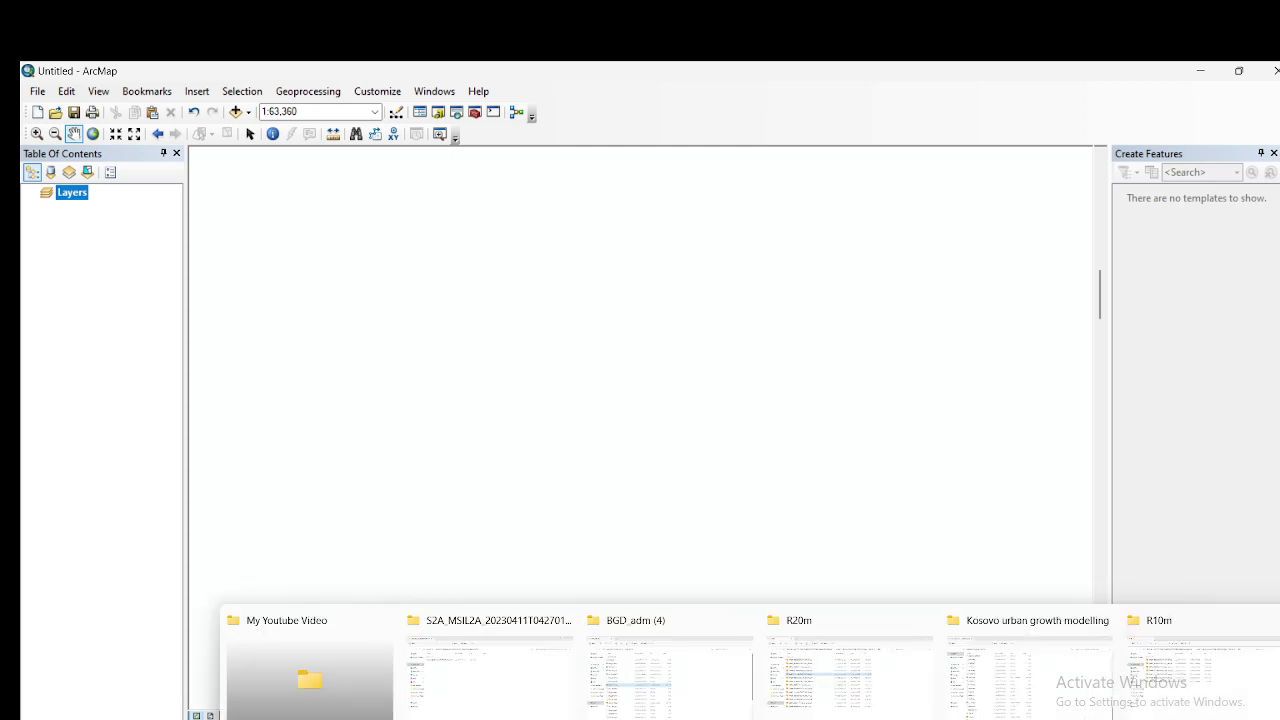
pyautogui.click(811, 664)
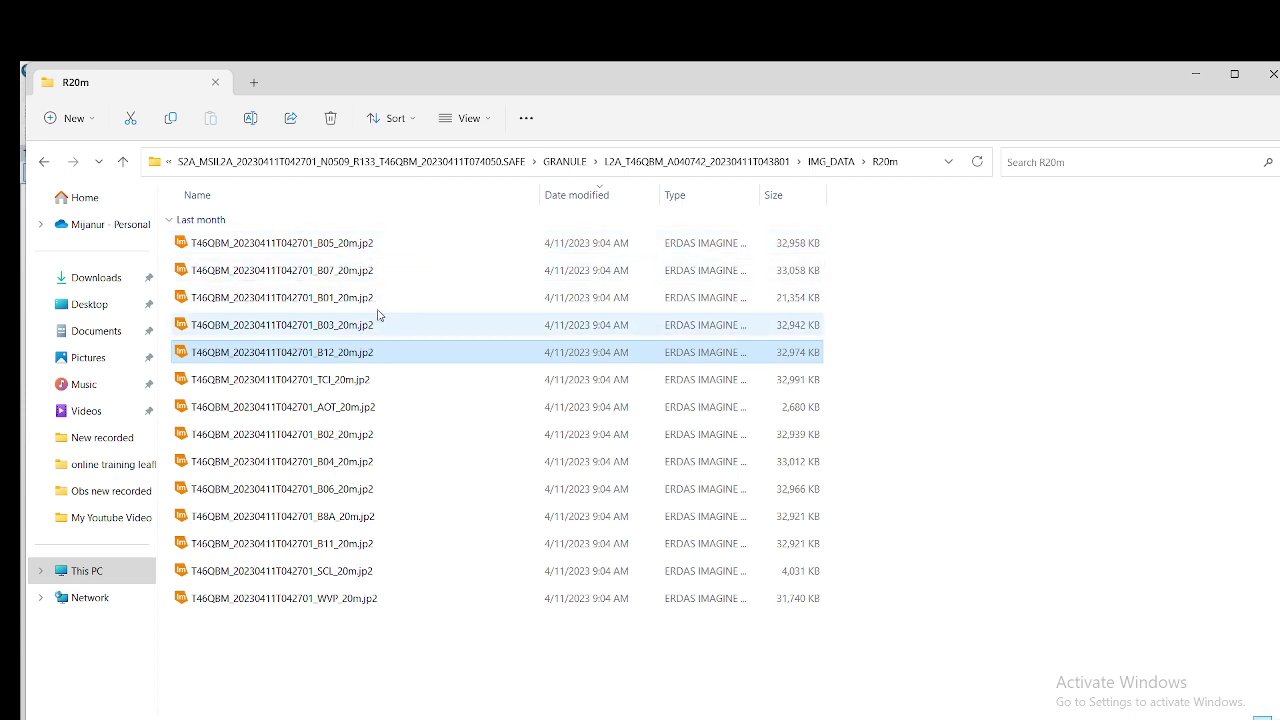
pyautogui.click(1195, 75)
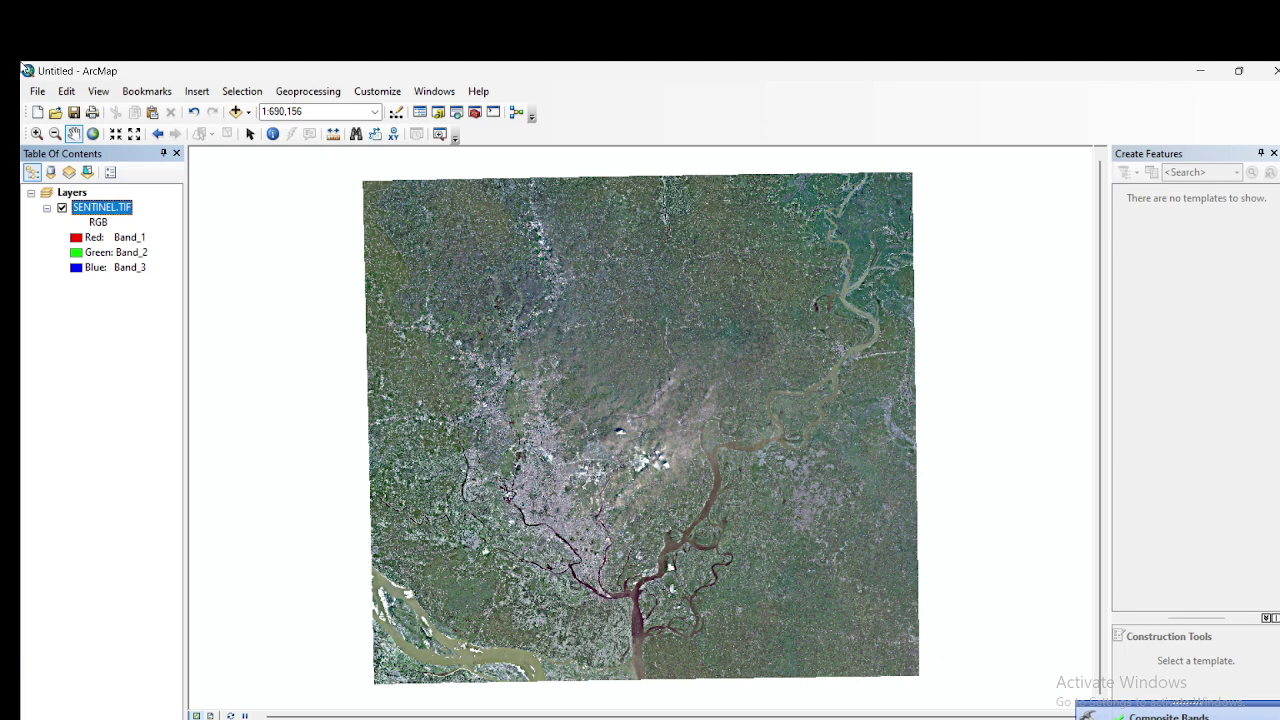
# Step: Examine the SENTINEL.TIF composite up close across the city, the rivers and the surrounding land
pyautogui.scroll(-5, 613, 460)
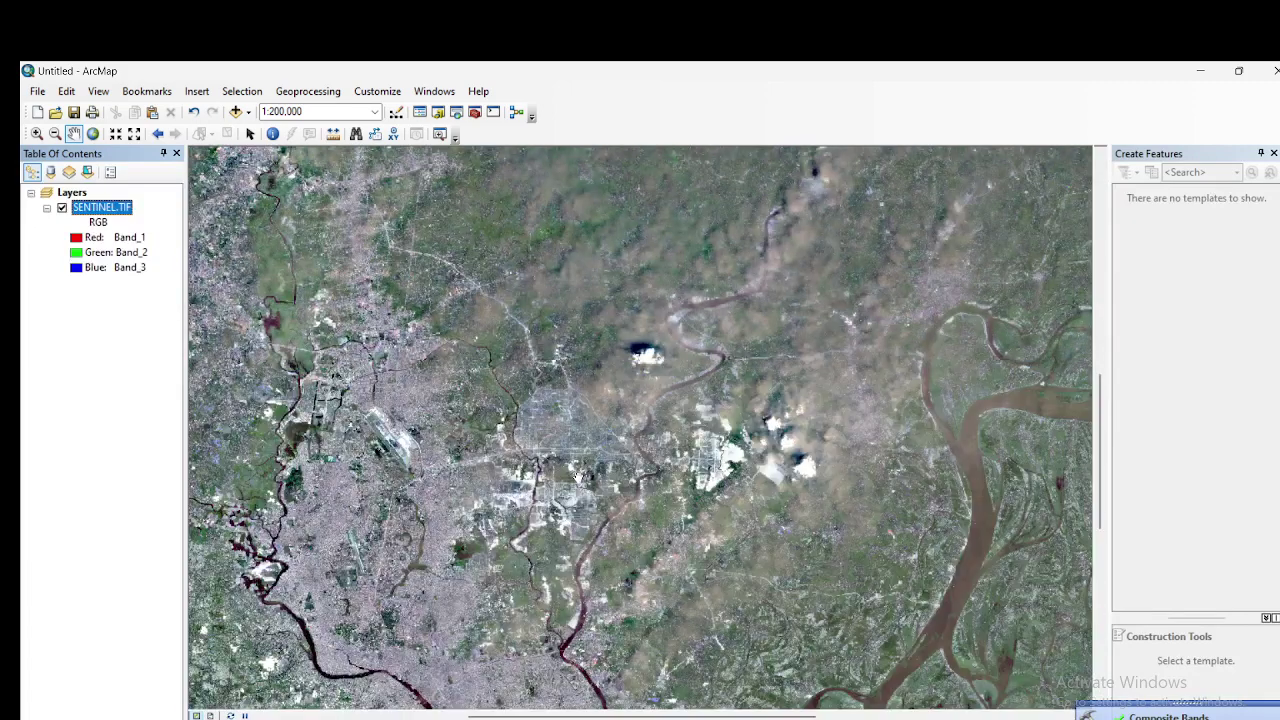
pyautogui.scroll(-3, 577, 478)
pyautogui.moveTo(958, 250); pyautogui.dragTo(530, 455)
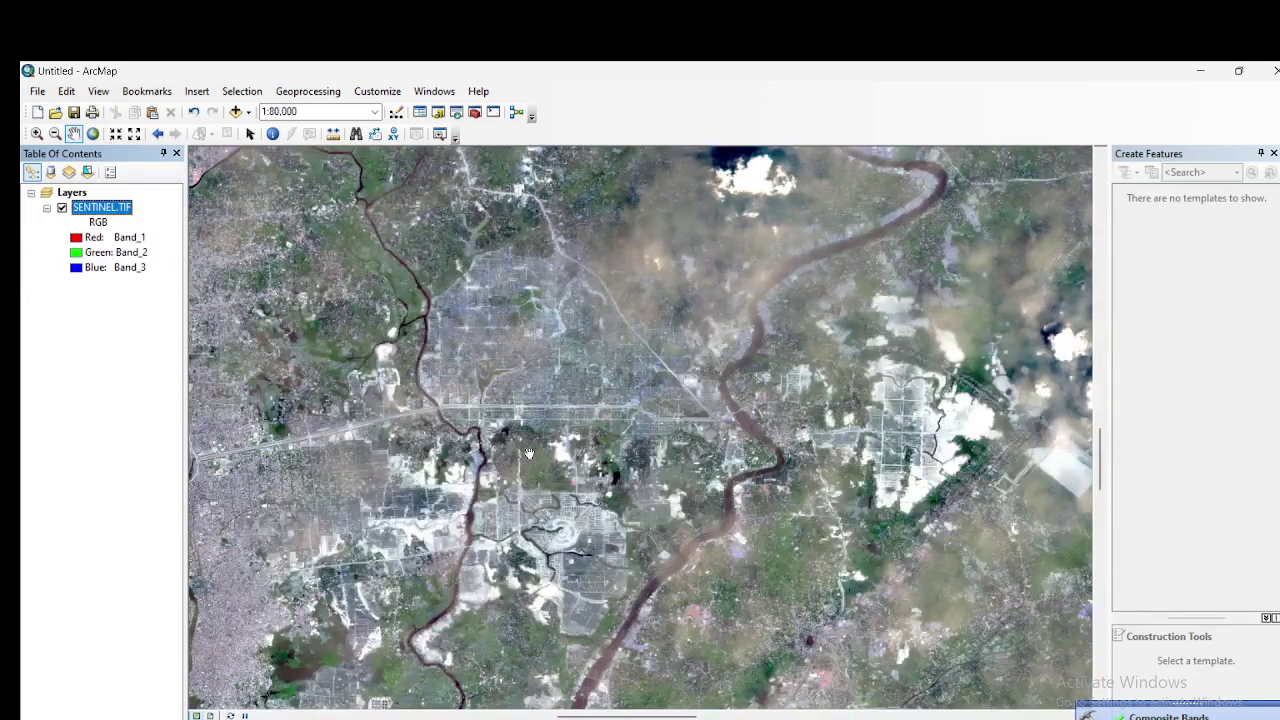
pyautogui.moveTo(486, 418); pyautogui.dragTo(817, 278)
pyautogui.scroll(-1, 712, 394)
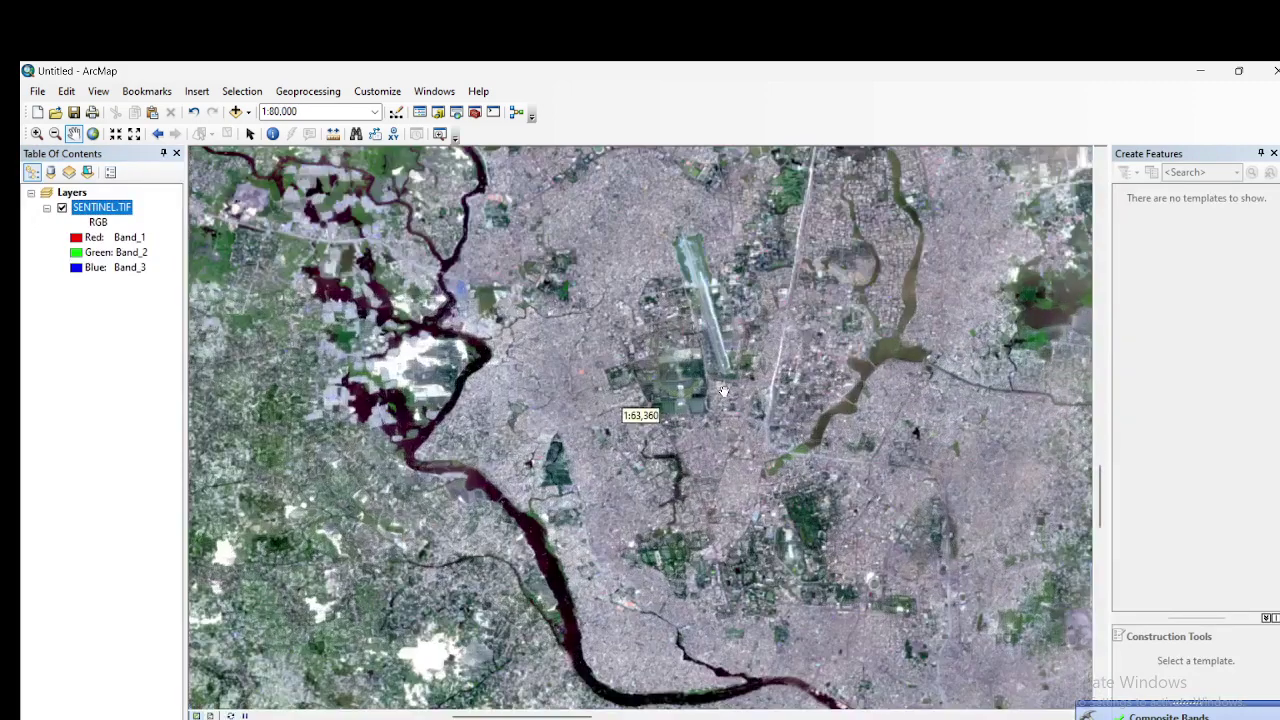
pyautogui.moveTo(853, 339); pyautogui.dragTo(732, 467)
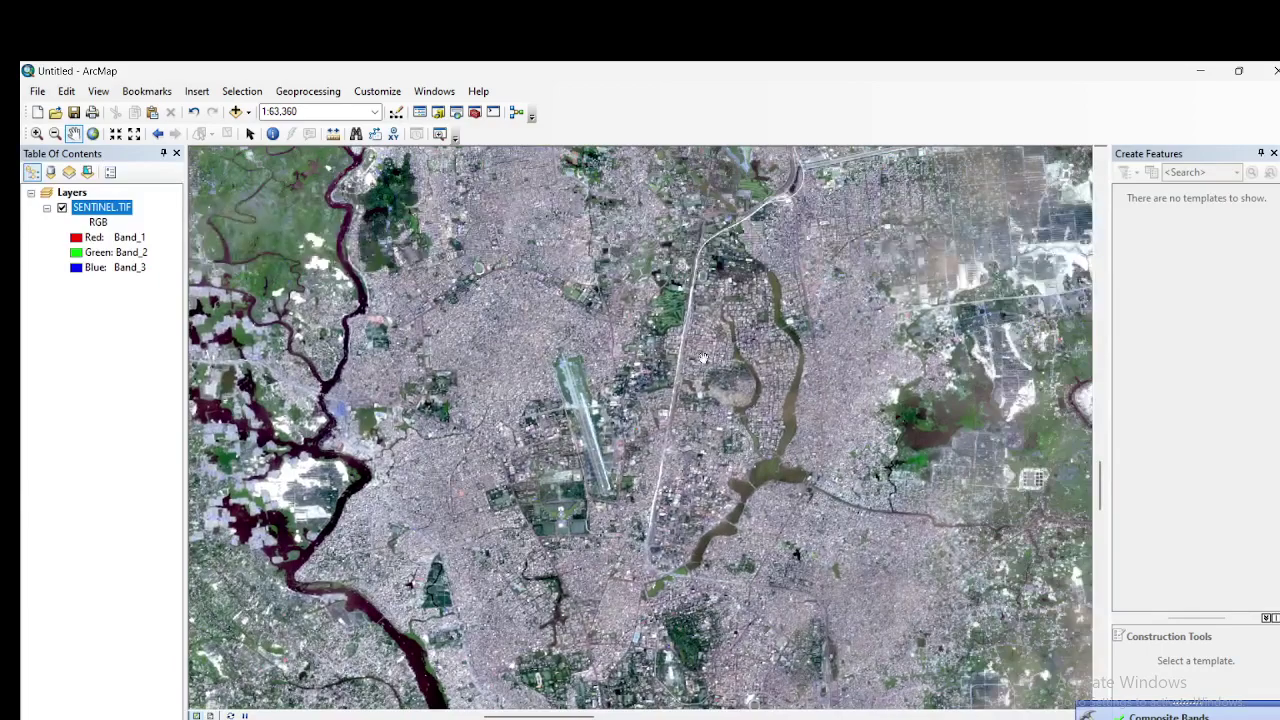
pyautogui.moveTo(703, 358); pyautogui.dragTo(705, 500)
pyautogui.moveTo(595, 292)
pyautogui.mouseDown()
pyautogui.moveTo(632, 433)
pyautogui.moveTo(654, 398)
pyautogui.moveTo(665, 330)
pyautogui.mouseUp()
pyautogui.moveTo(700, 455); pyautogui.dragTo(760, 265)
pyautogui.moveTo(774, 357); pyautogui.dragTo(780, 190)
pyautogui.moveTo(790, 500); pyautogui.dragTo(800, 300)
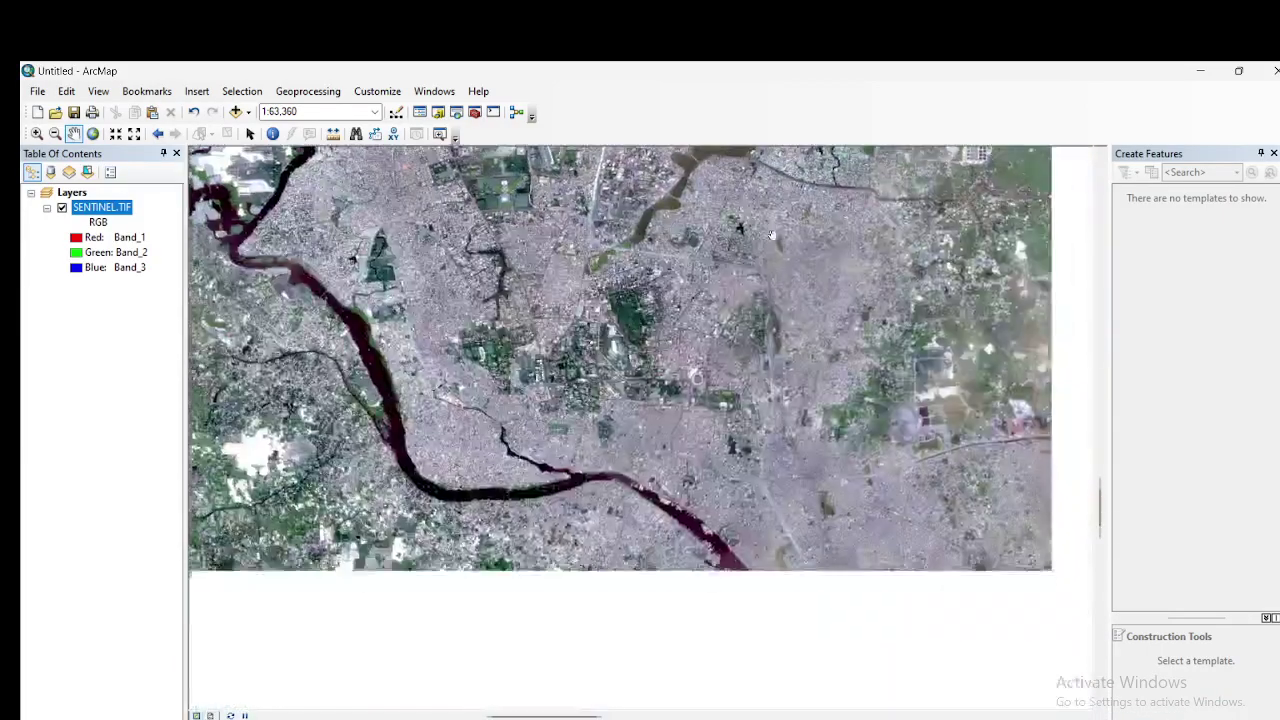
pyautogui.moveTo(540, 230); pyautogui.dragTo(640, 402)
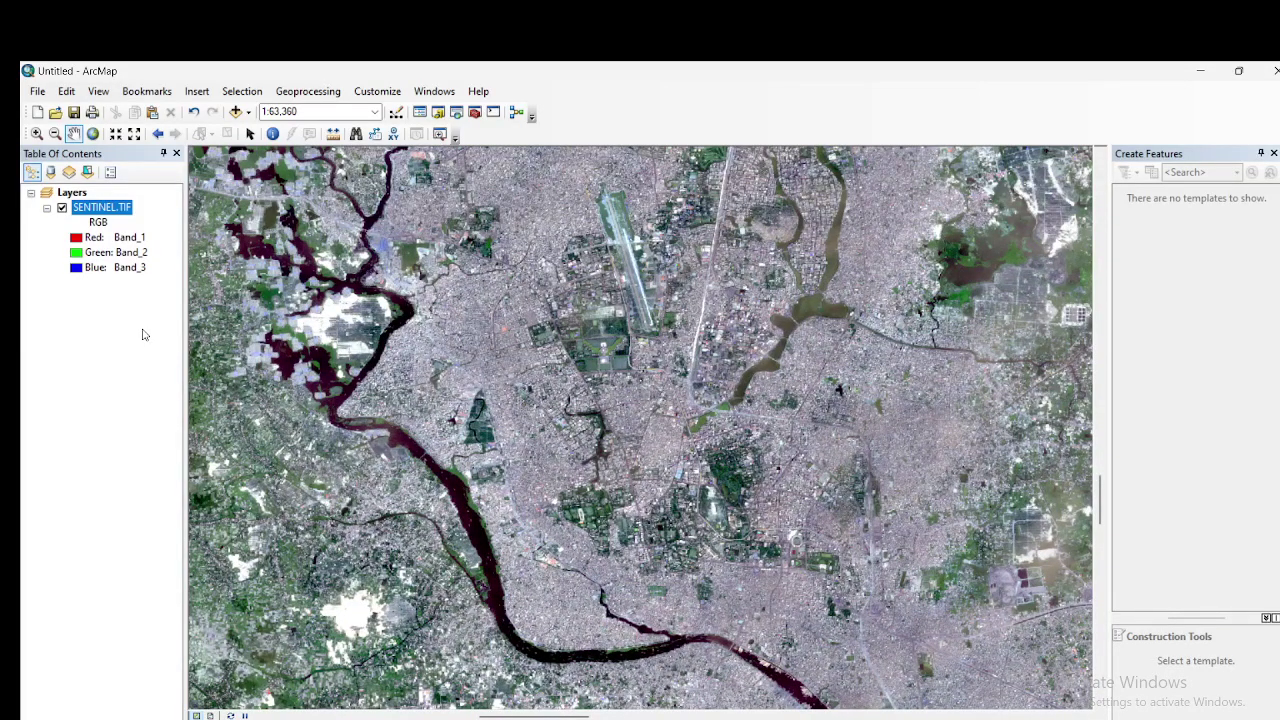
pyautogui.moveTo(633, 357); pyautogui.dragTo(643, 447)
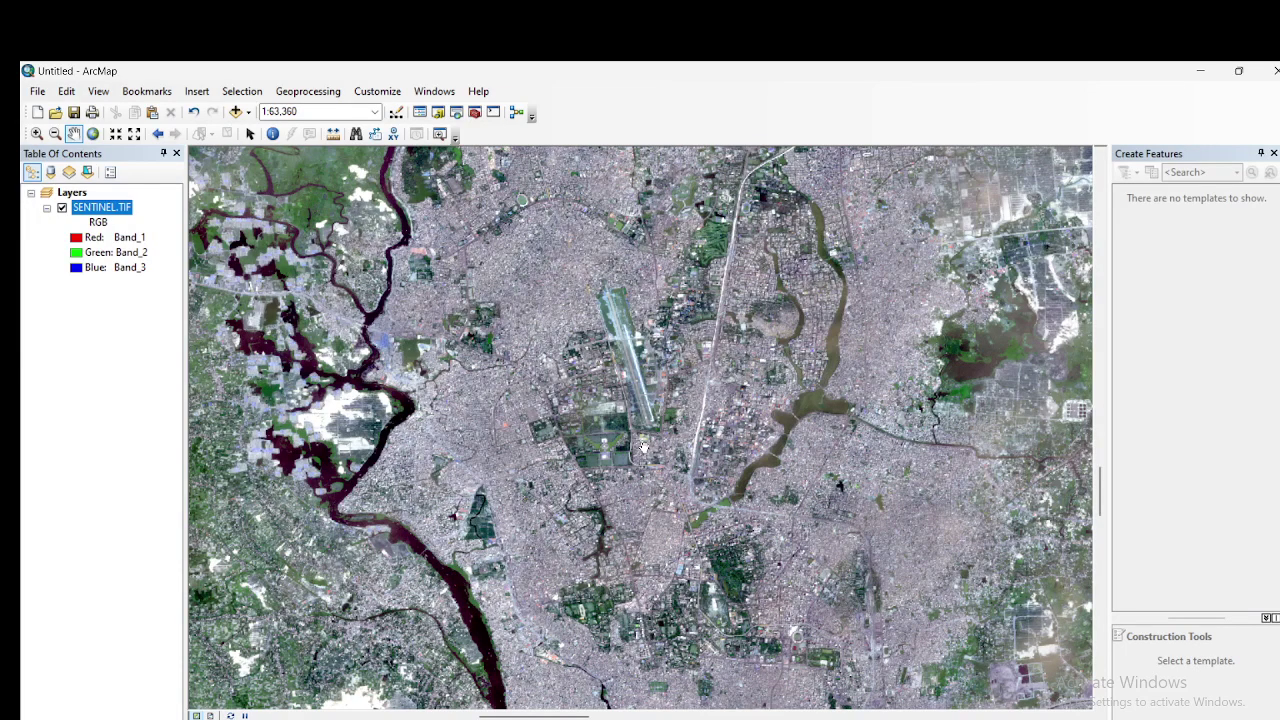
# Step: Set the RGB composite symbology of SENTINEL.TIF to Band_4 for red, Band_3 for green and Band_2 for blue
pyautogui.rightClick(115, 211)
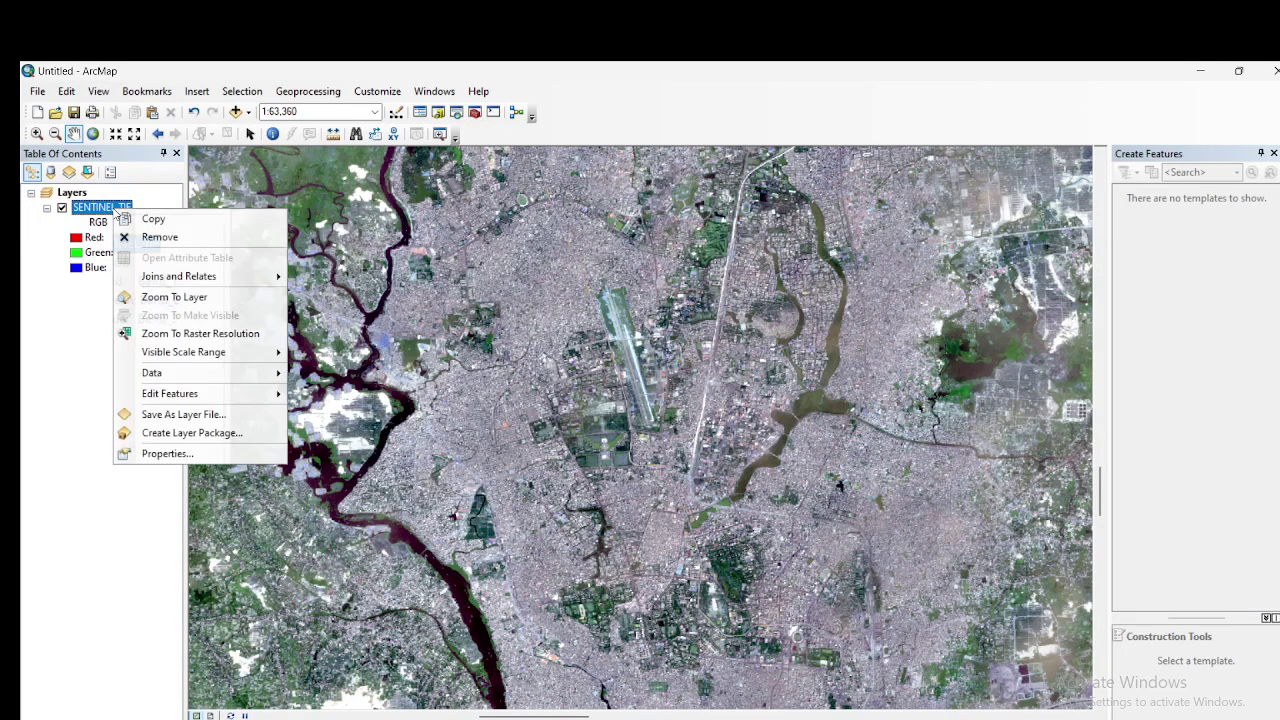
pyautogui.click(162, 452)
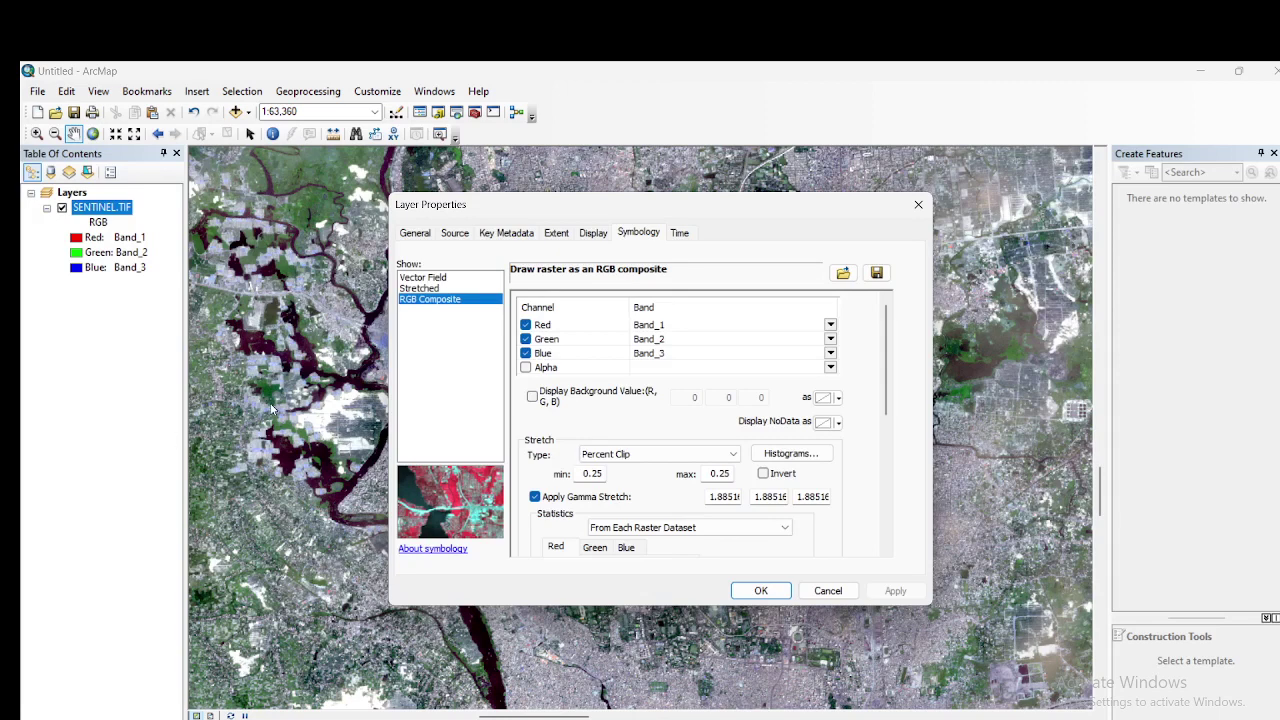
pyautogui.click(693, 328)
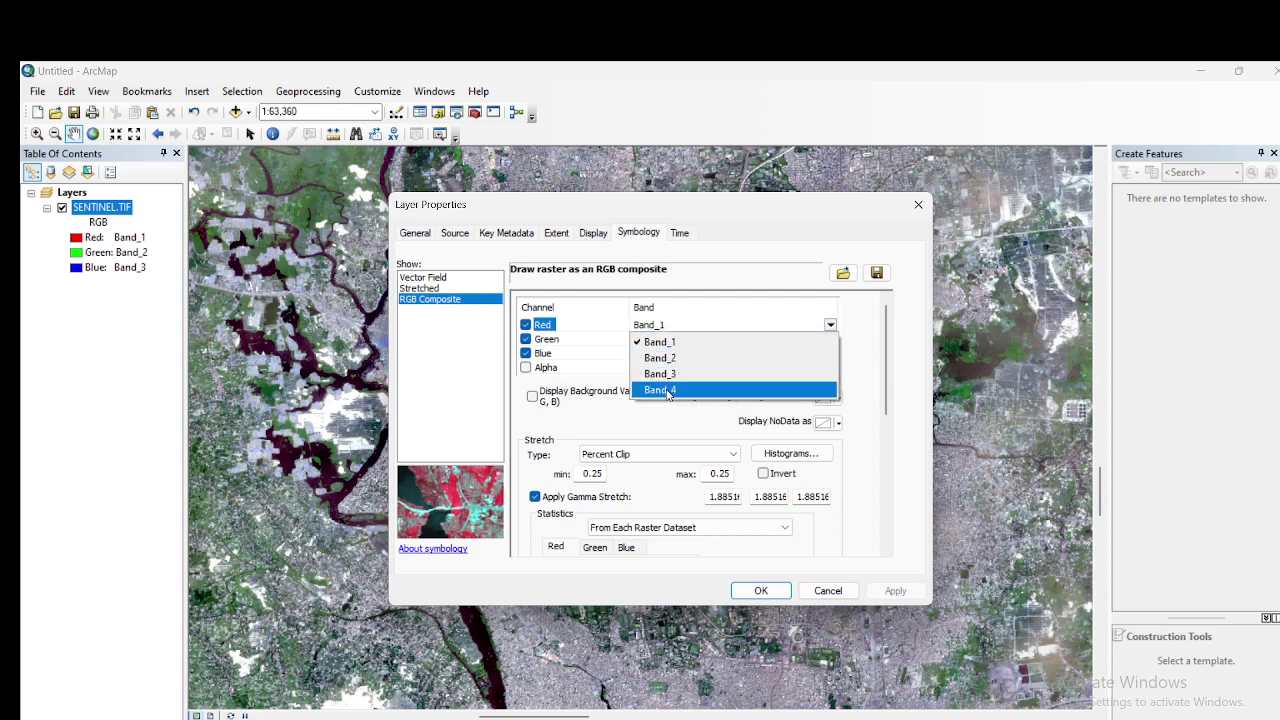
pyautogui.click(666, 390)
pyautogui.click(667, 342)
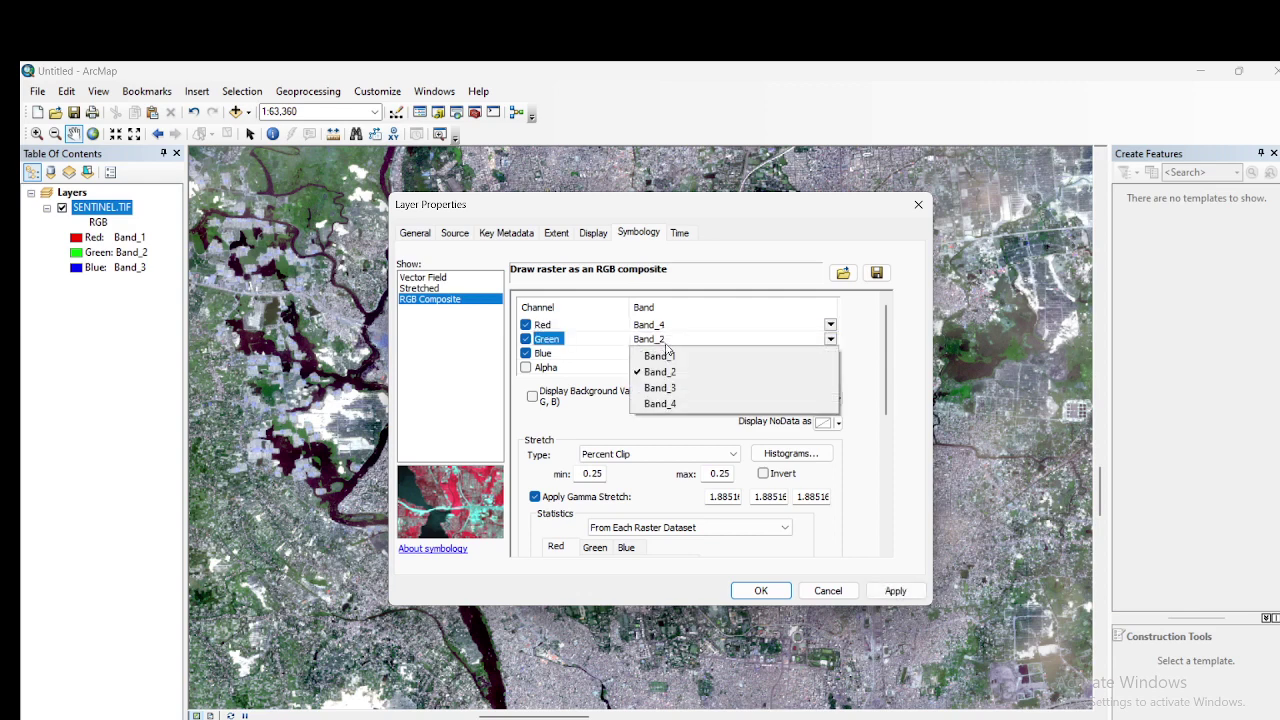
pyautogui.click(672, 389)
pyautogui.click(668, 354)
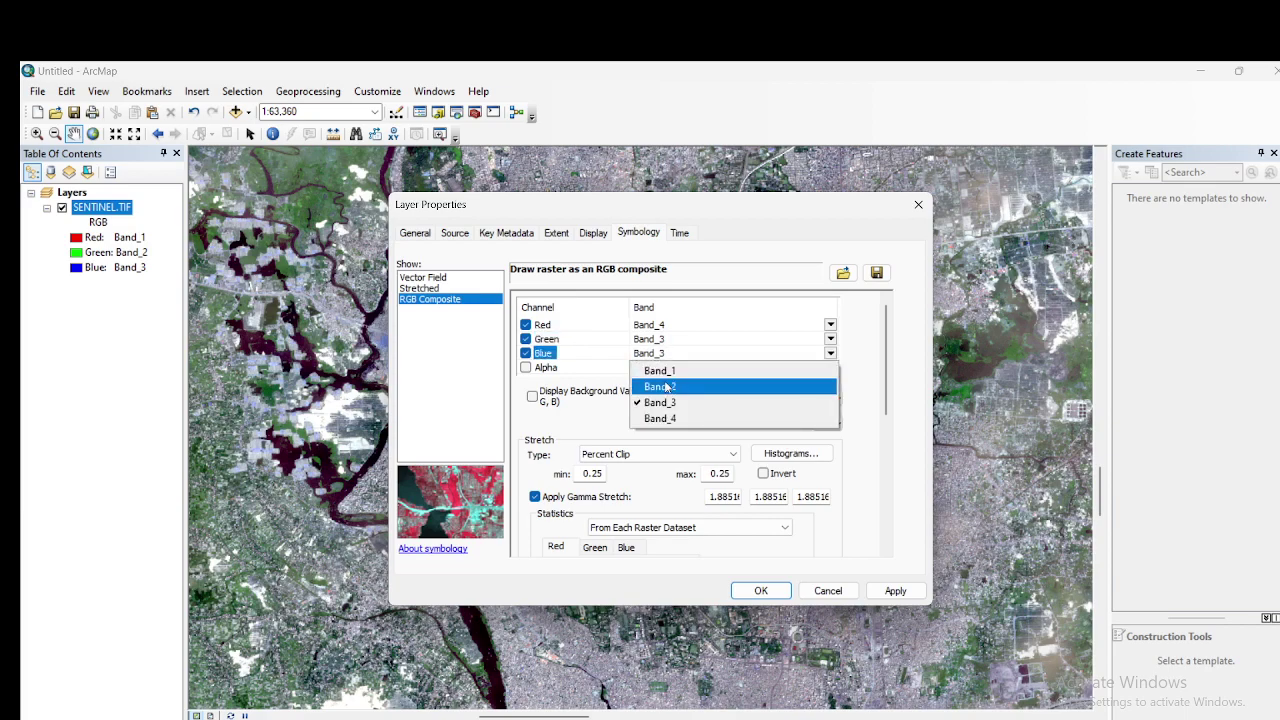
pyautogui.click(666, 386)
pyautogui.click(895, 590)
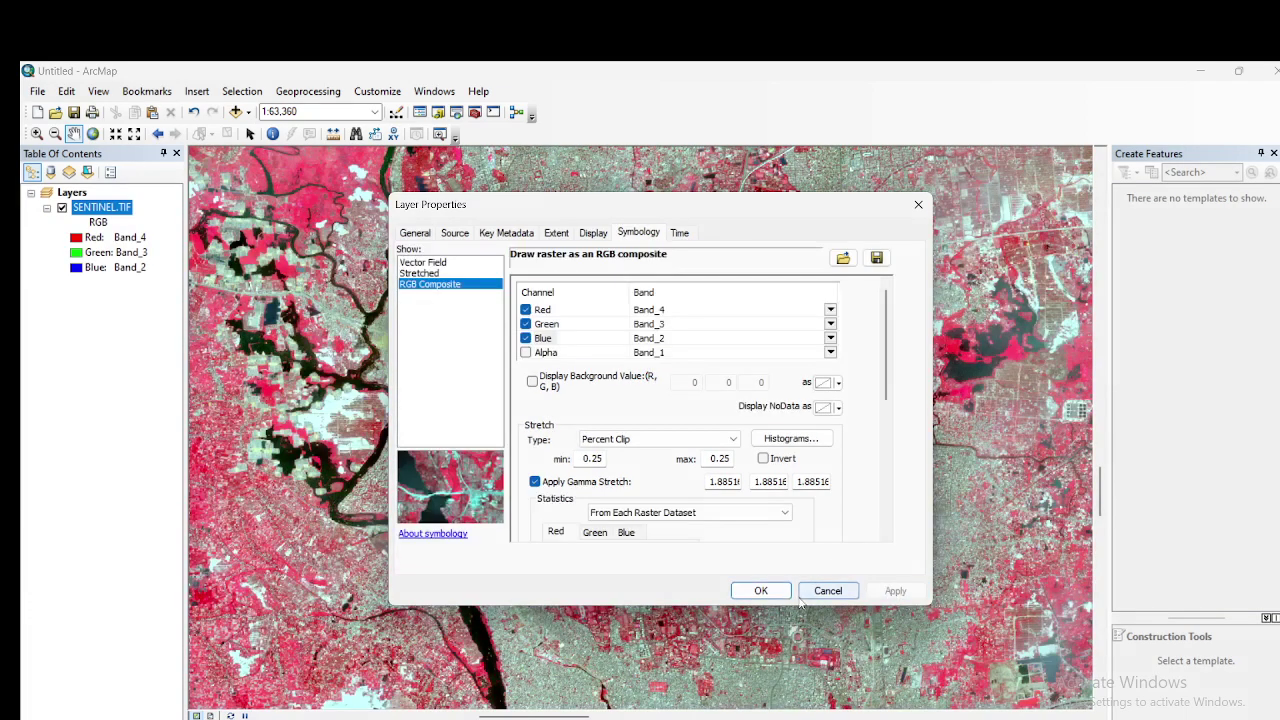
pyautogui.click(760, 590)
# Step: Inspect the false-colour SENTINEL.TIF image at several scales around the river, the airport runway and the built-up area
pyautogui.scroll(-3, 665, 382)
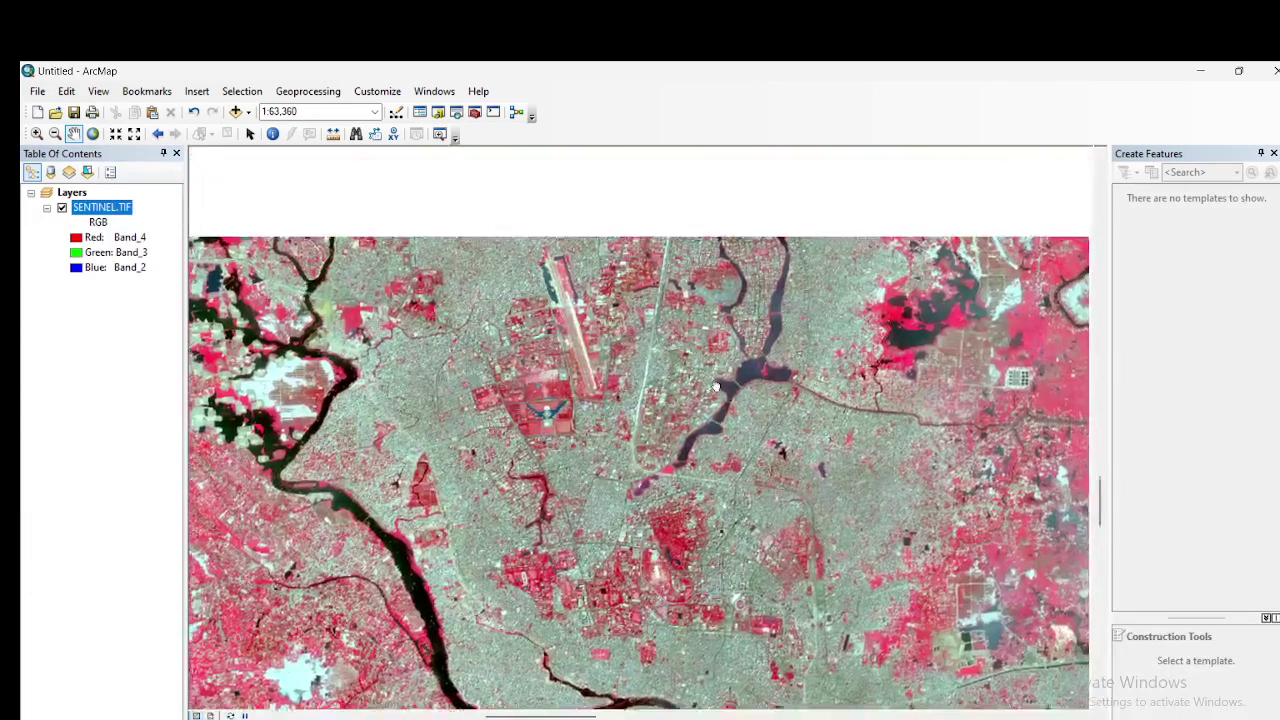
pyautogui.moveTo(716, 387); pyautogui.dragTo(820, 305)
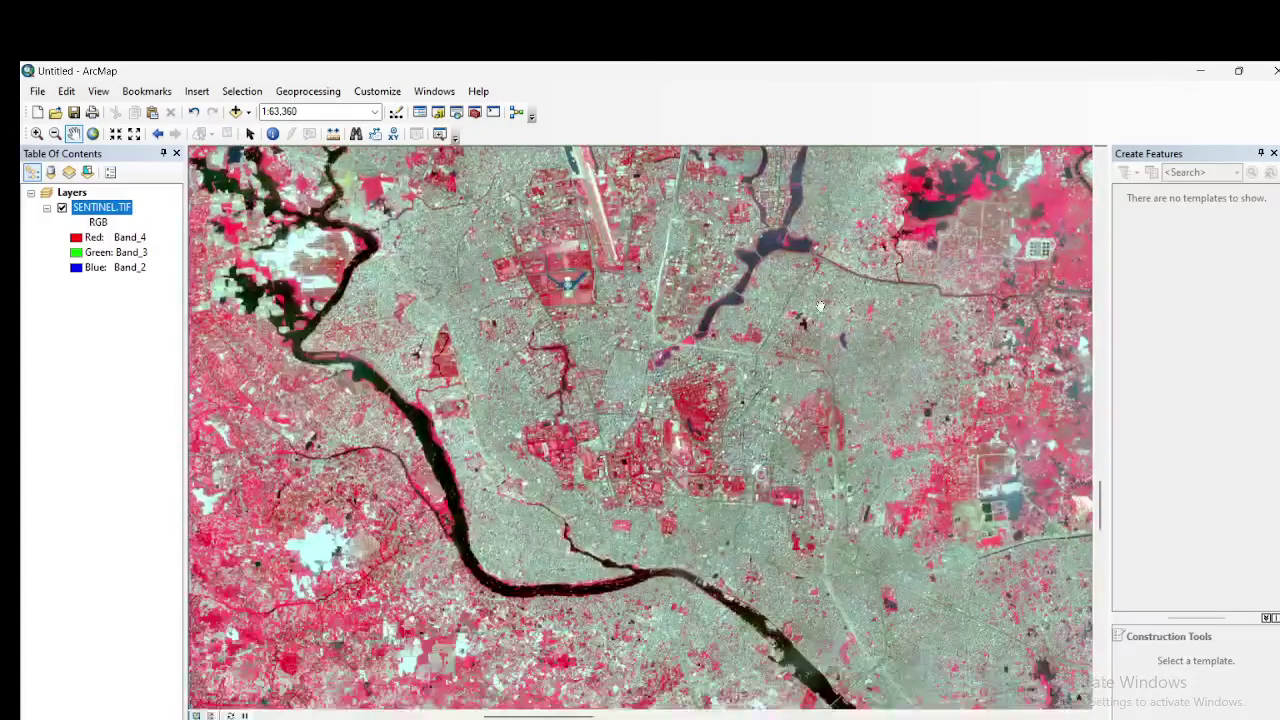
pyautogui.scroll(4, 820, 305)
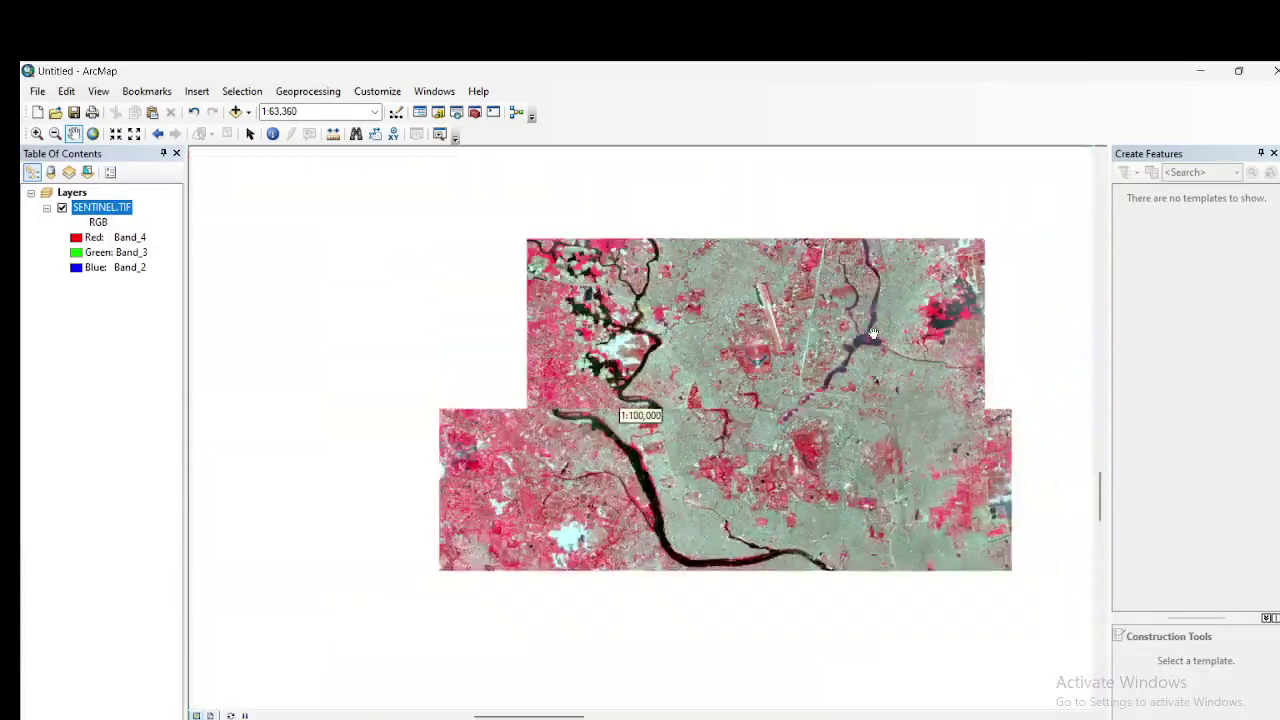
pyautogui.scroll(-5, 873, 333)
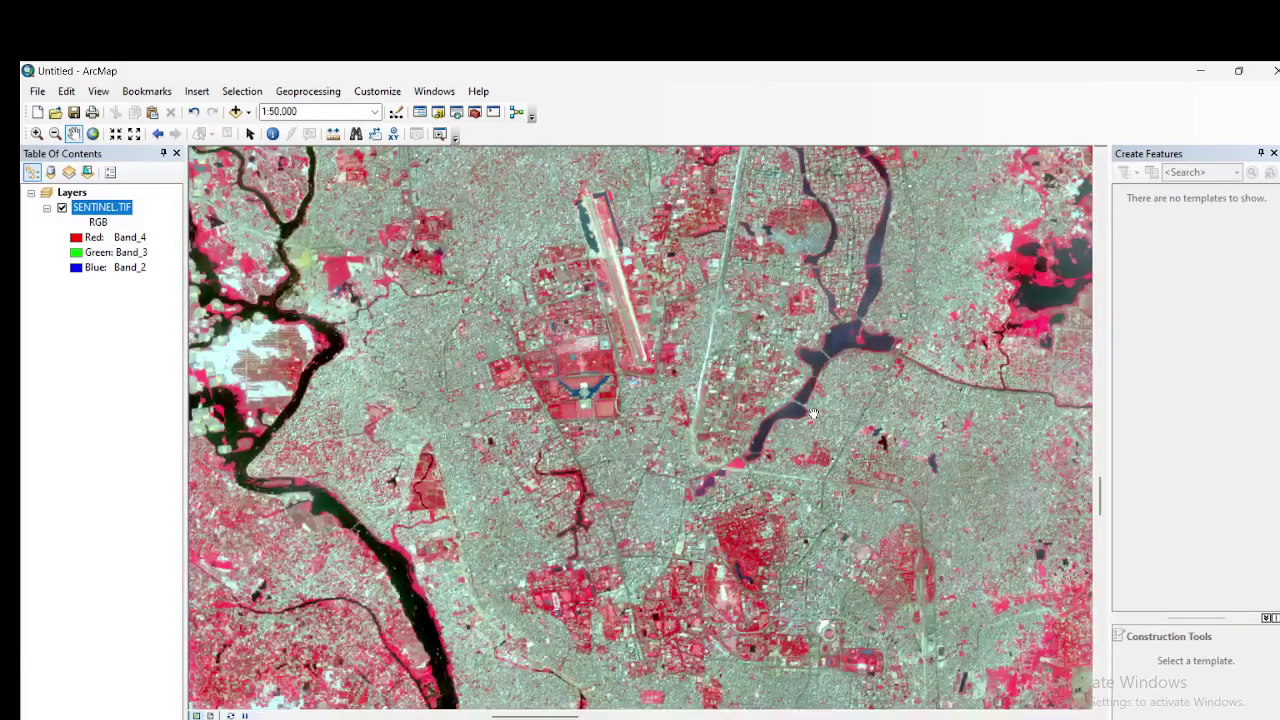
pyautogui.moveTo(813, 413); pyautogui.dragTo(892, 433)
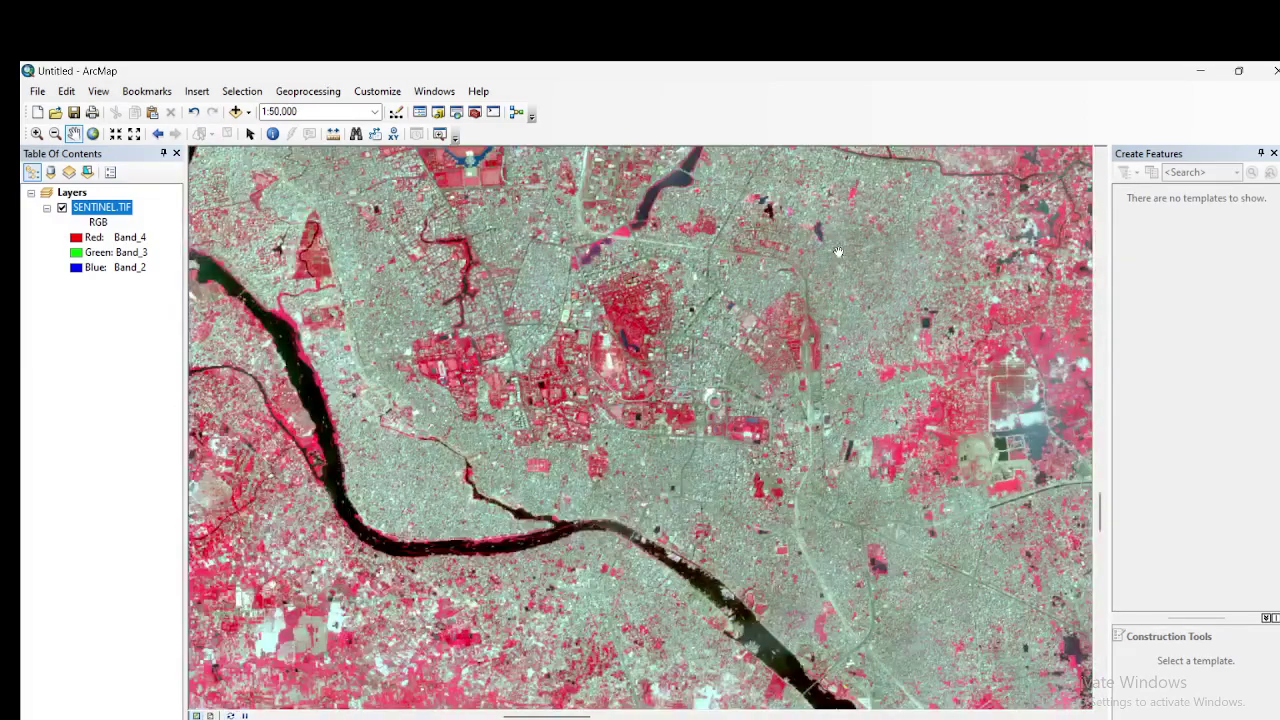
pyautogui.moveTo(642, 258); pyautogui.dragTo(567, 524)
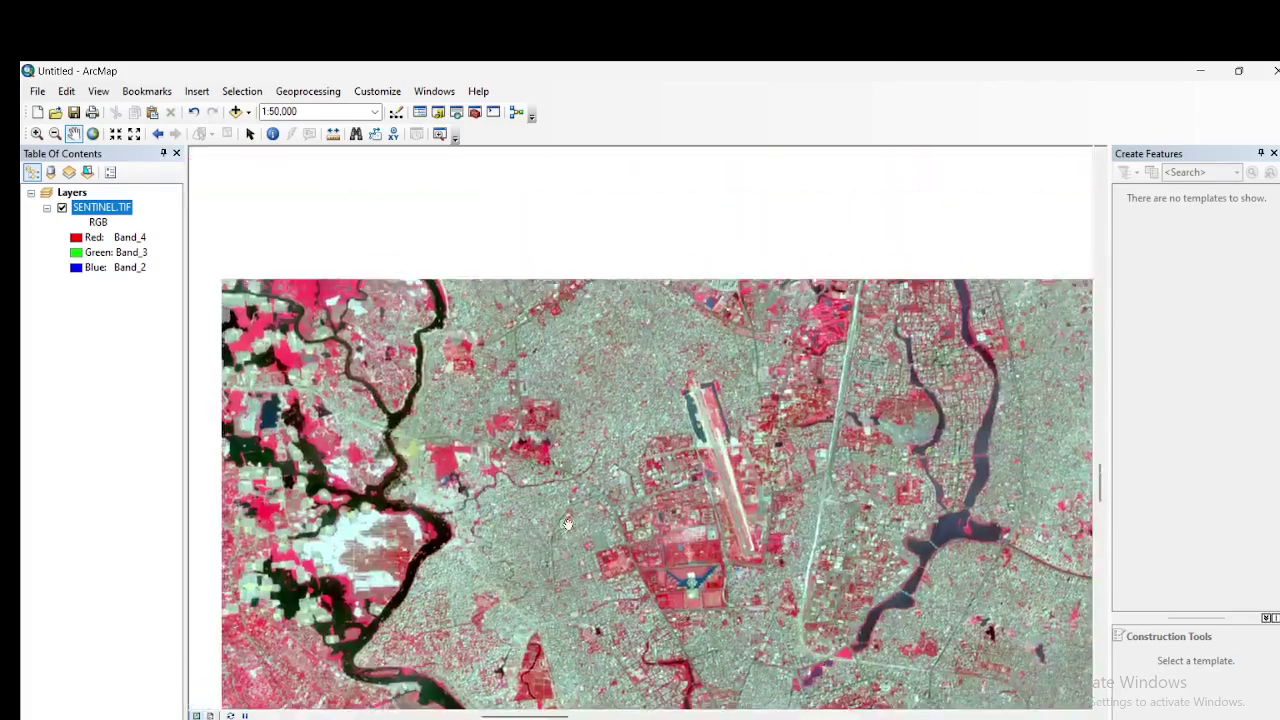
pyautogui.scroll(-2, 760, 387)
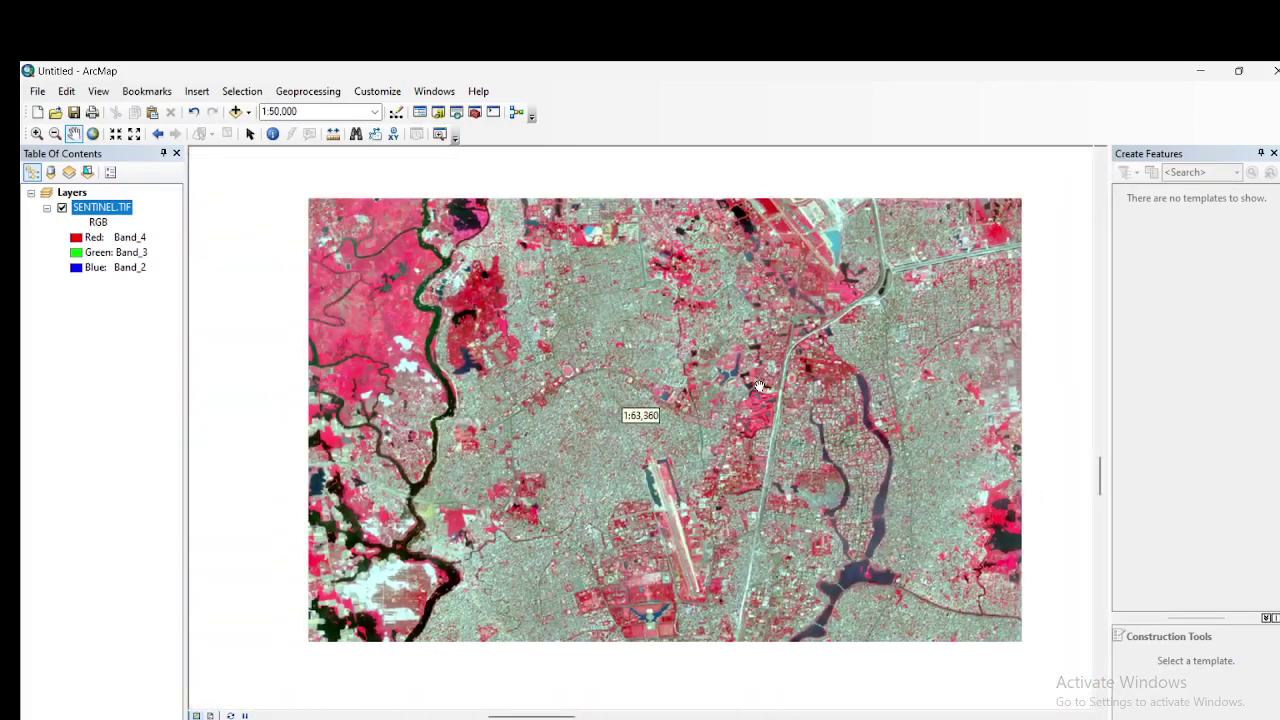
# Step: Add the BGD_adm3.shp boundary shapefile from the BGD_adm (4) folder in Downloads to the ArcMap map
pyautogui.scroll(-2, 760, 387)
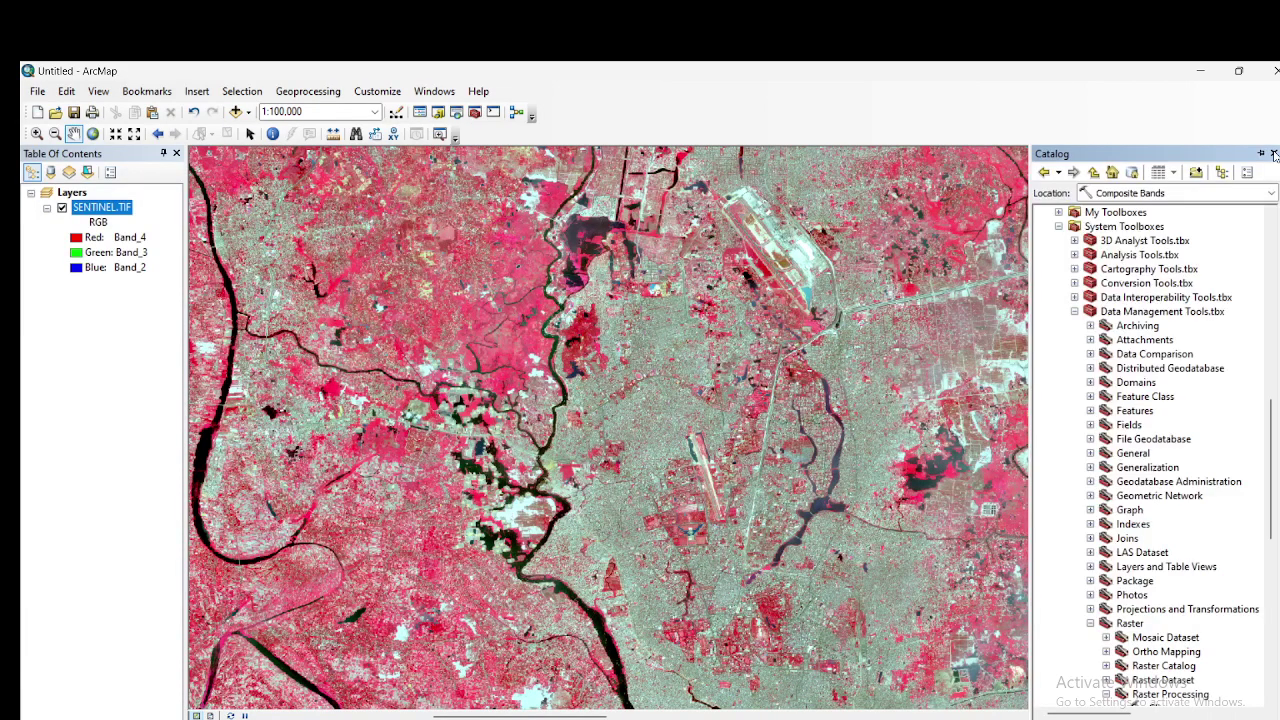
pyautogui.click(1200, 72)
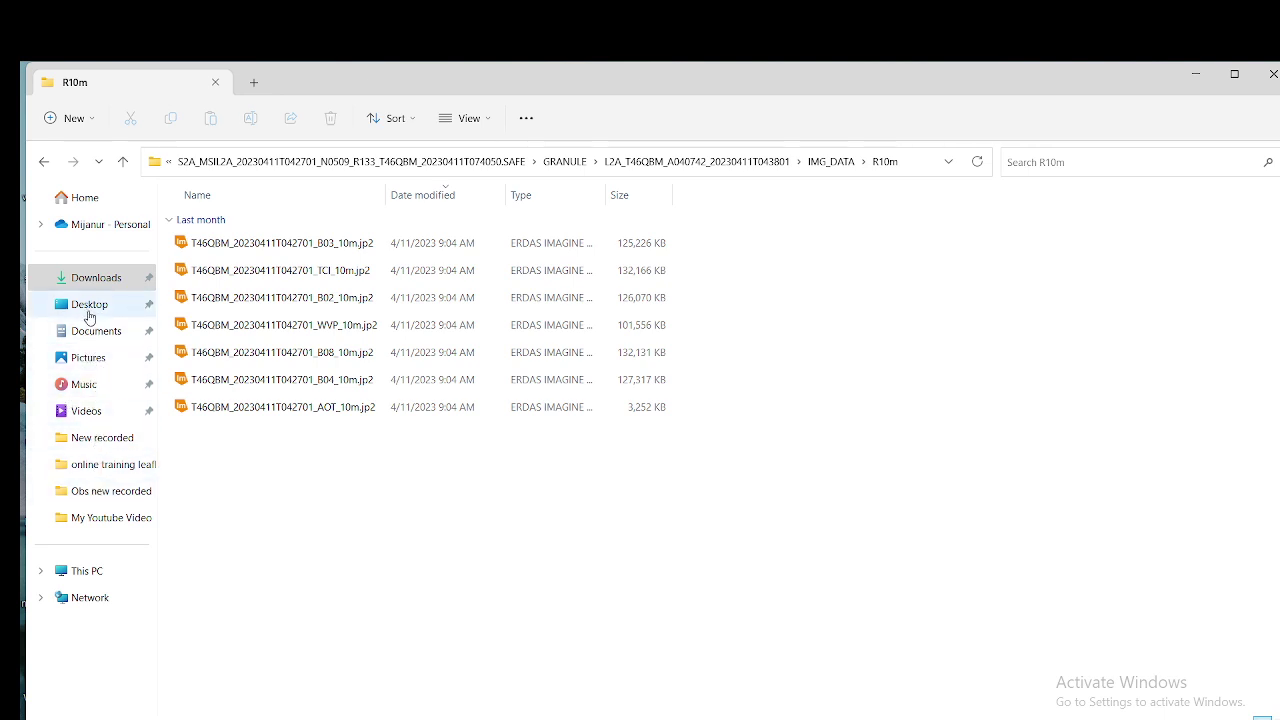
pyautogui.click(96, 279)
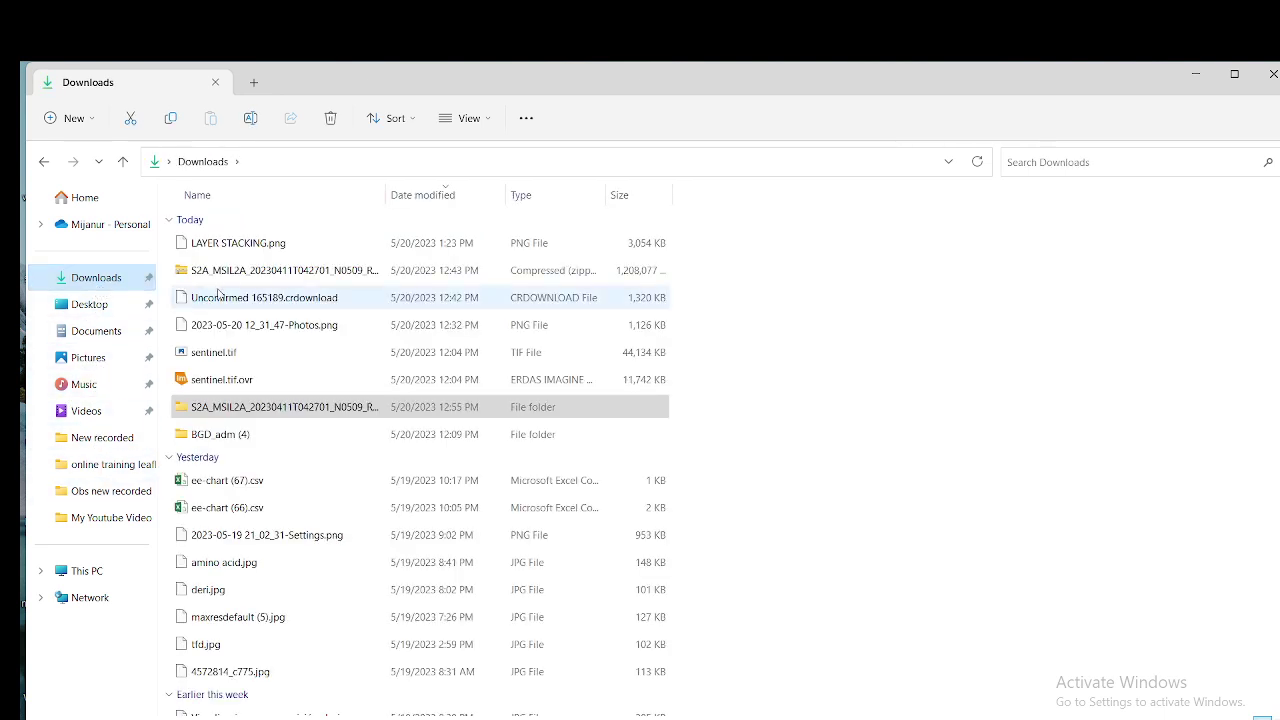
pyautogui.doubleClick(250, 434)
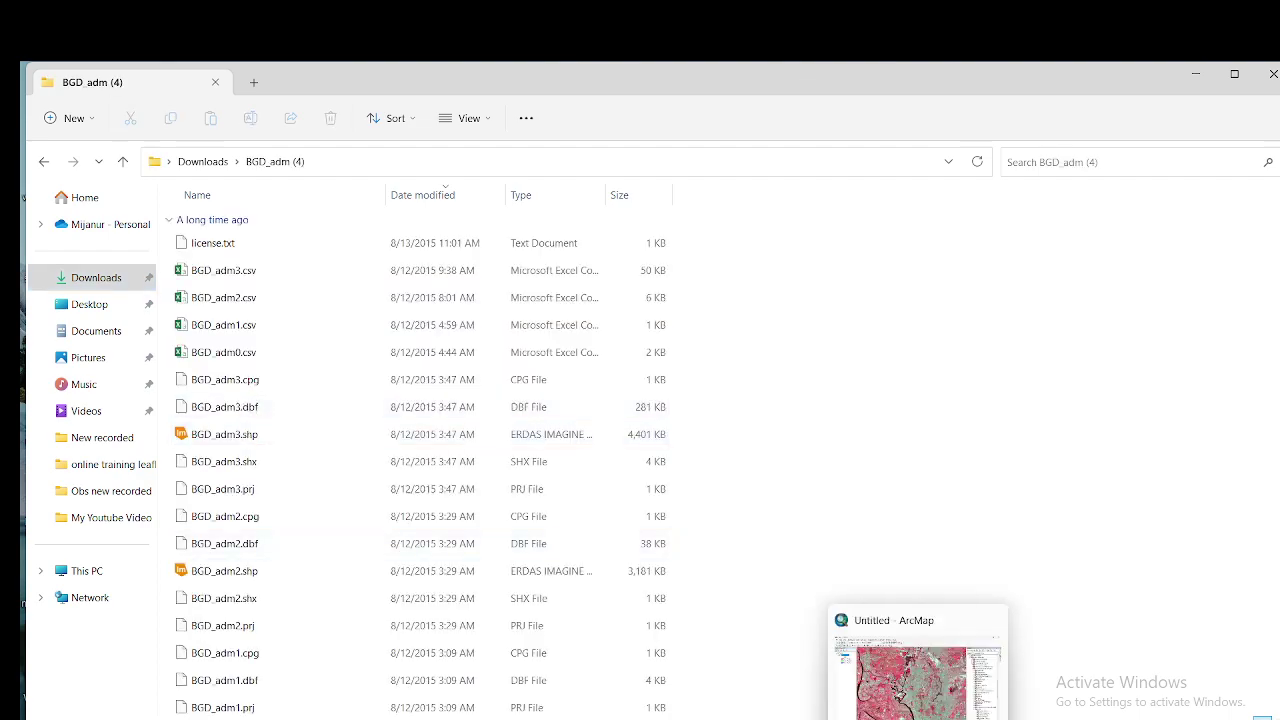
pyautogui.click(915, 675)
pyautogui.doubleClick(675, 66)
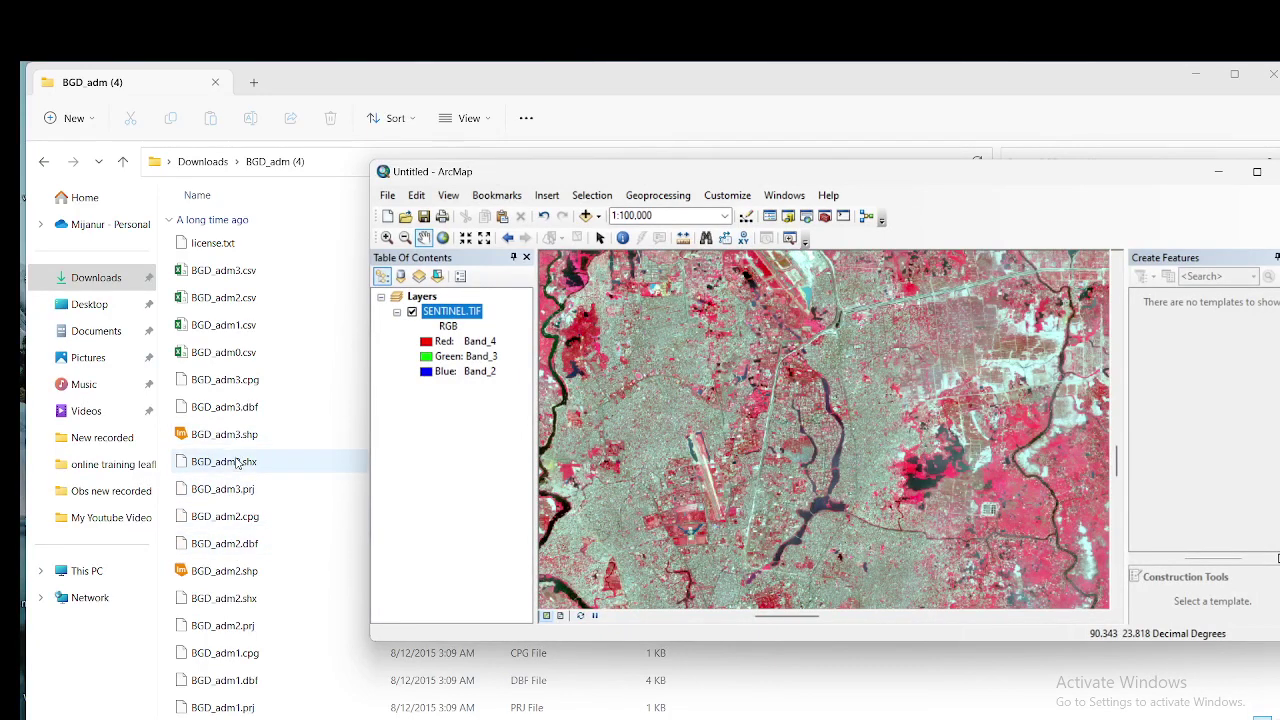
pyautogui.moveTo(248, 435); pyautogui.dragTo(429, 429)
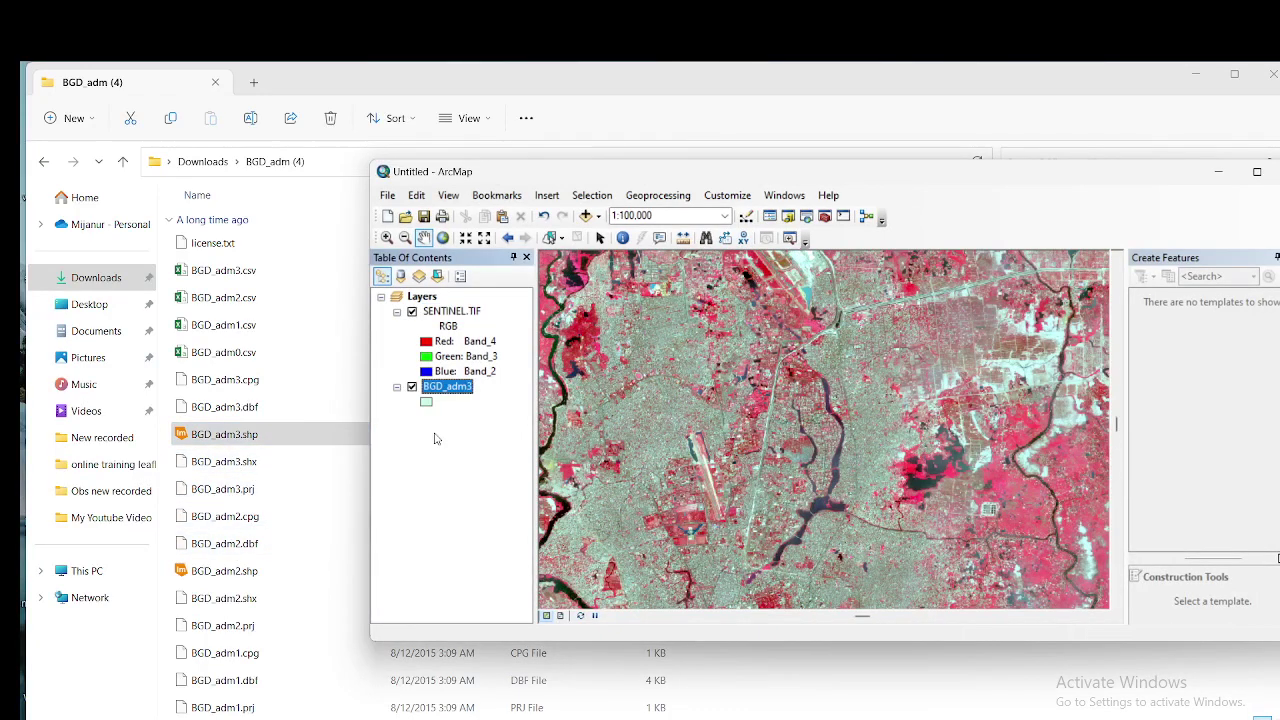
pyautogui.click(1257, 171)
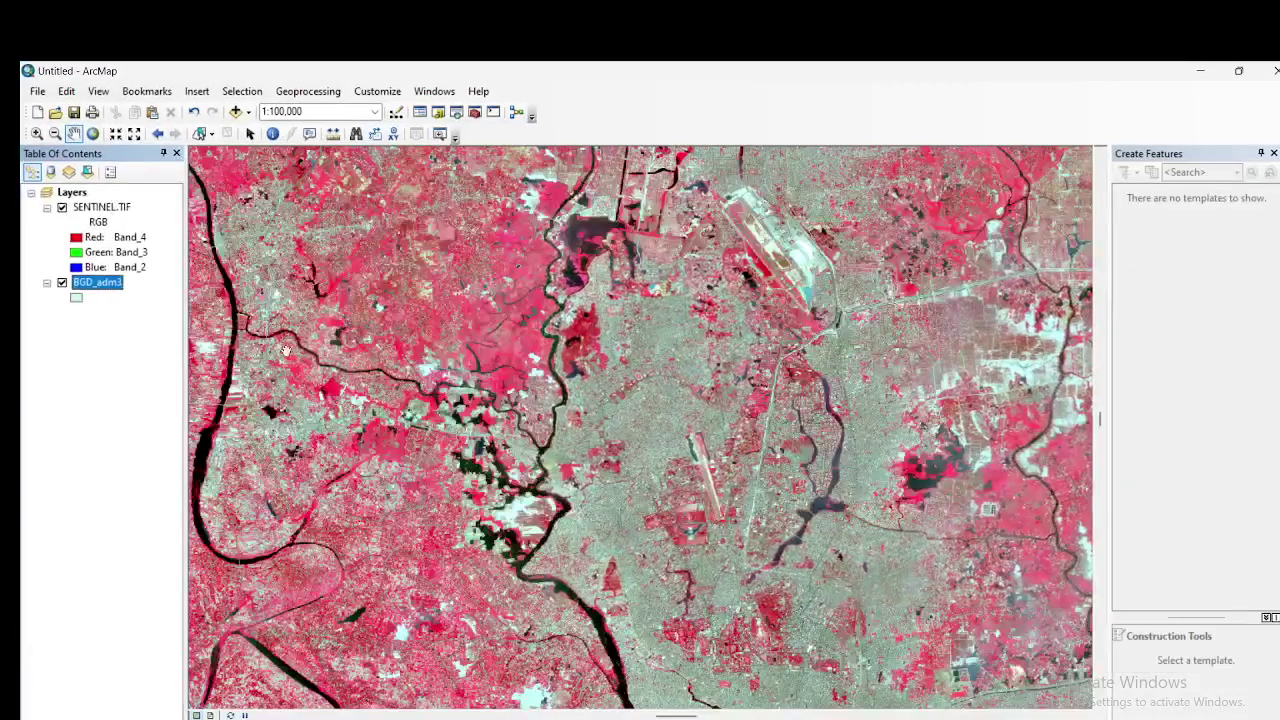
# Step: Hide SENTINEL.TIF and select the BGD_adm3 polygon that covers the city with Select by Lasso
pyautogui.click(62, 207)
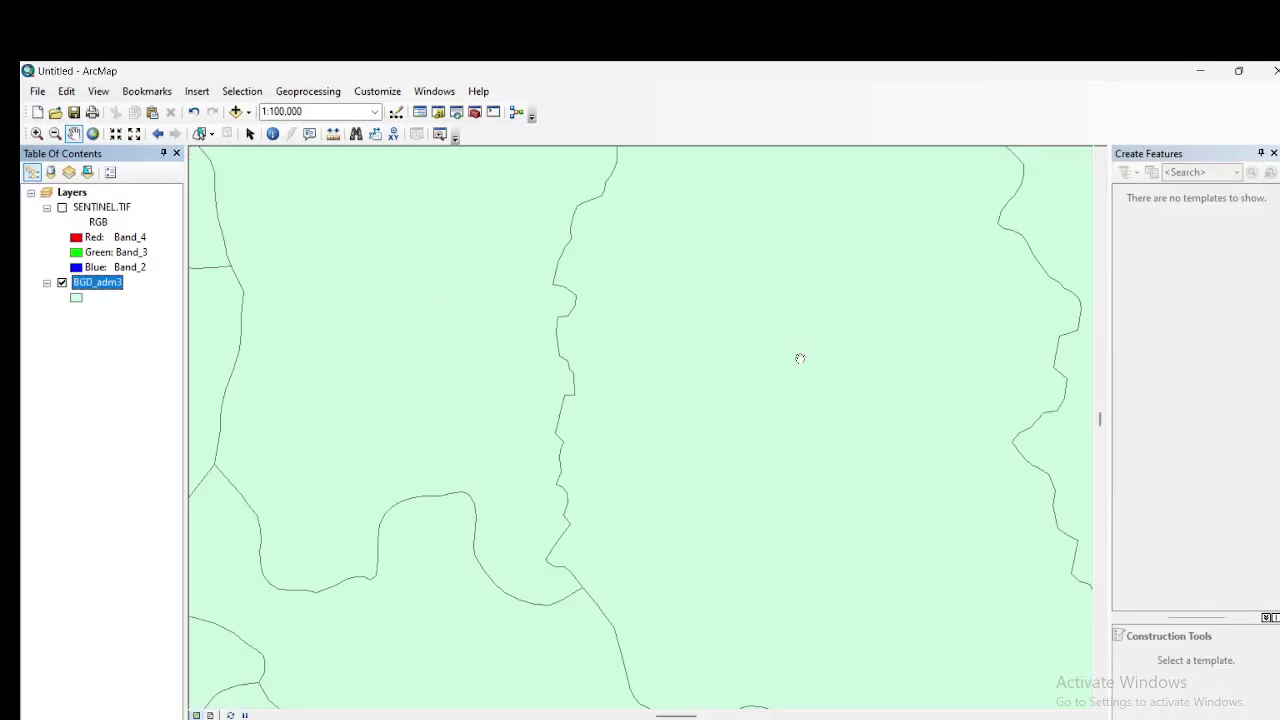
pyautogui.scroll(2, 845, 404)
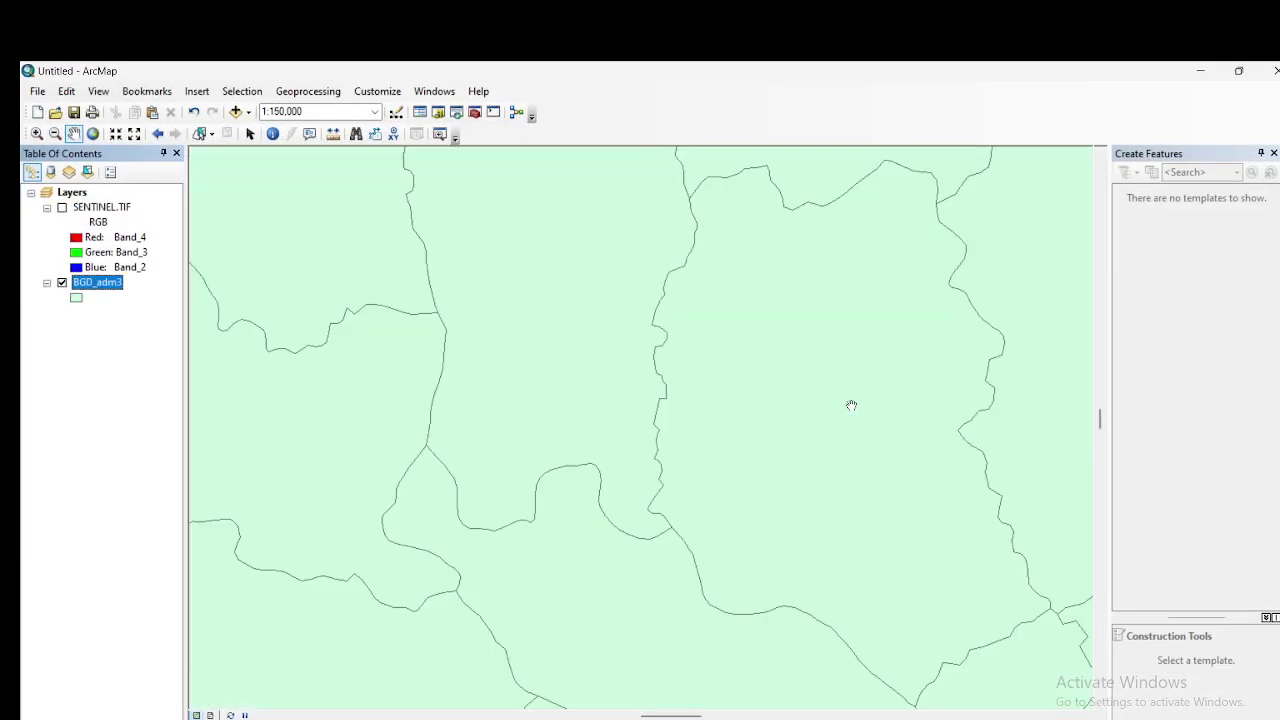
pyautogui.moveTo(694, 396); pyautogui.dragTo(586, 417)
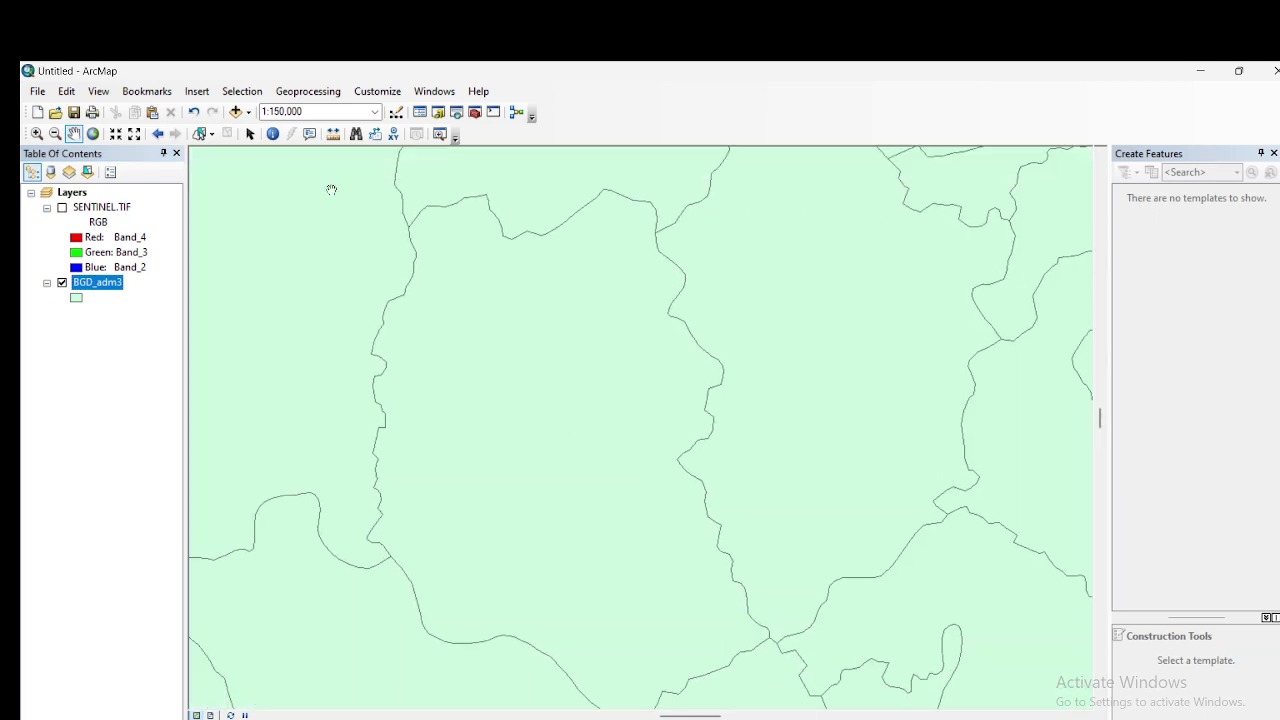
pyautogui.click(210, 133)
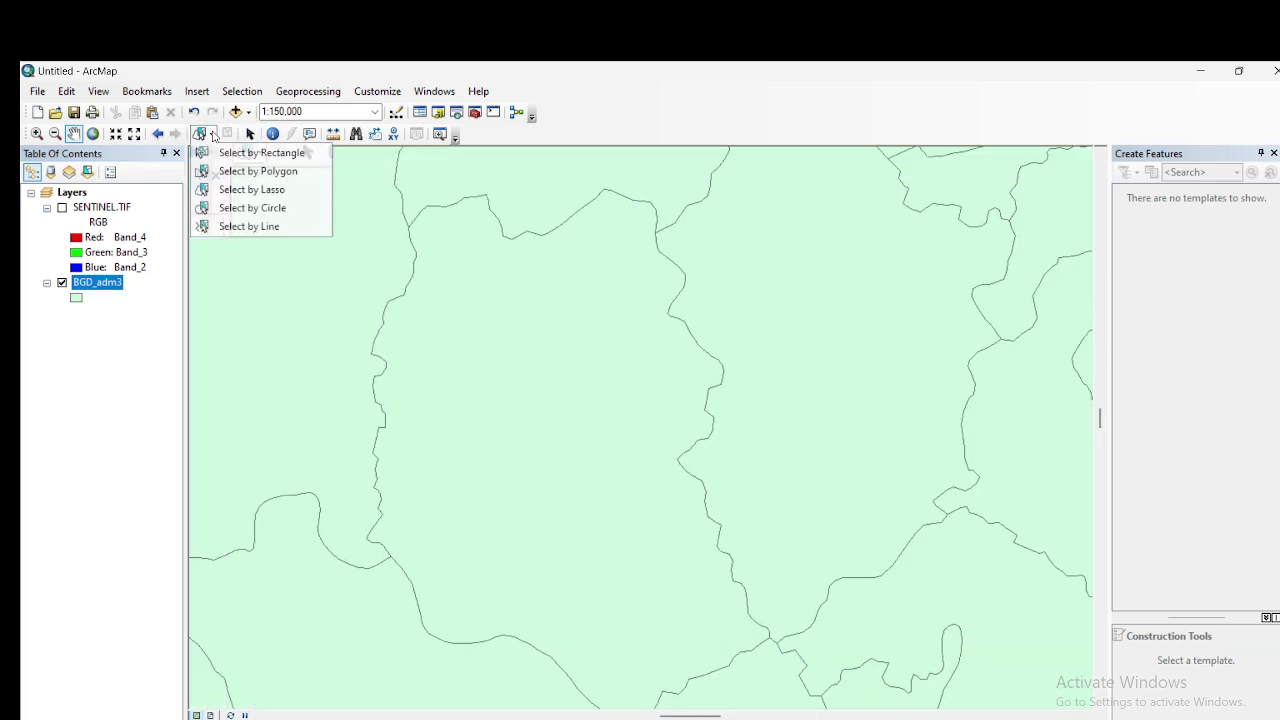
pyautogui.click(260, 195)
pyautogui.click(514, 360)
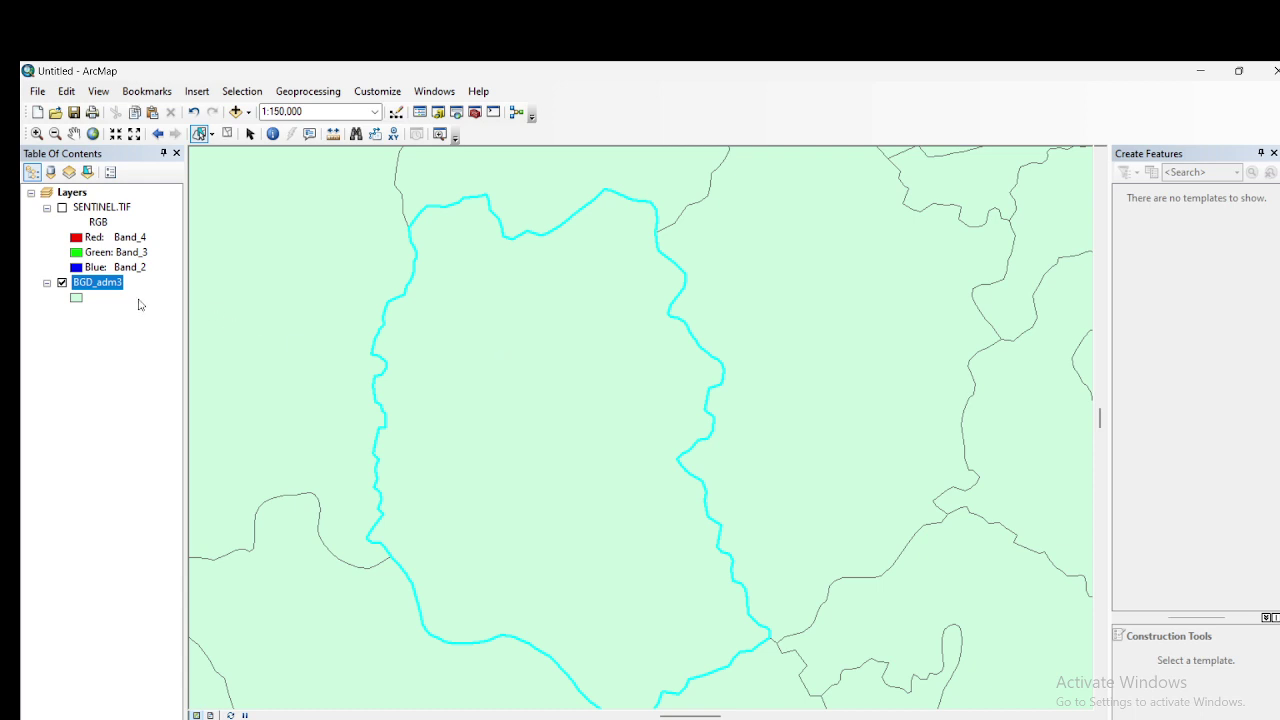
# Step: Export the selected BGD_adm3 feature using the layer's source coordinate system and add the result to the map
pyautogui.rightClick(89, 287)
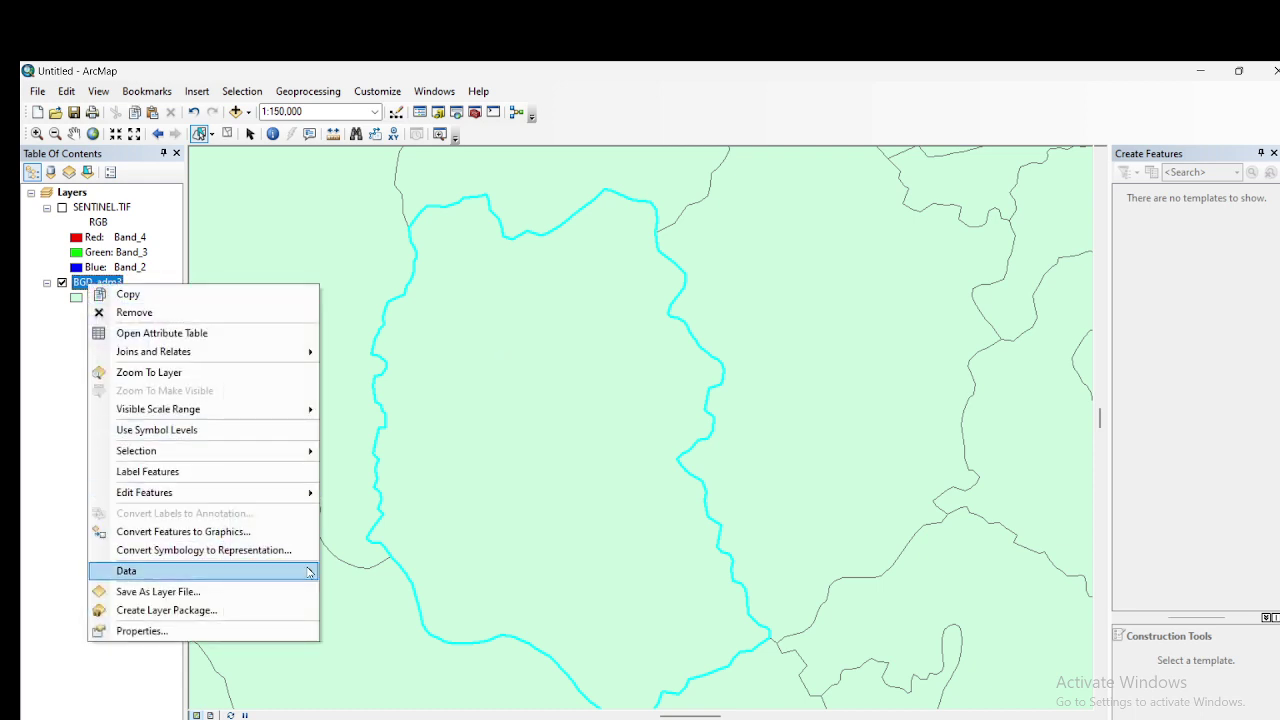
pyautogui.moveTo(305, 570)
pyautogui.click(366, 592)
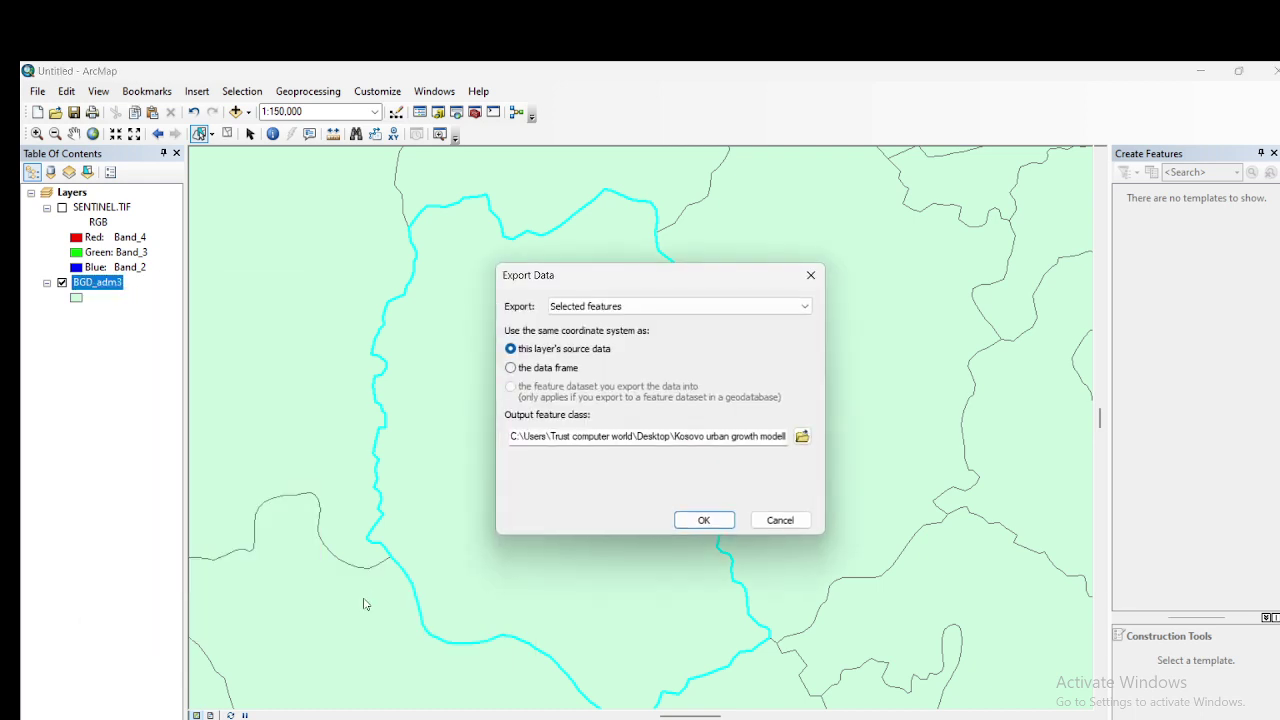
pyautogui.click(704, 520)
pyautogui.click(720, 469)
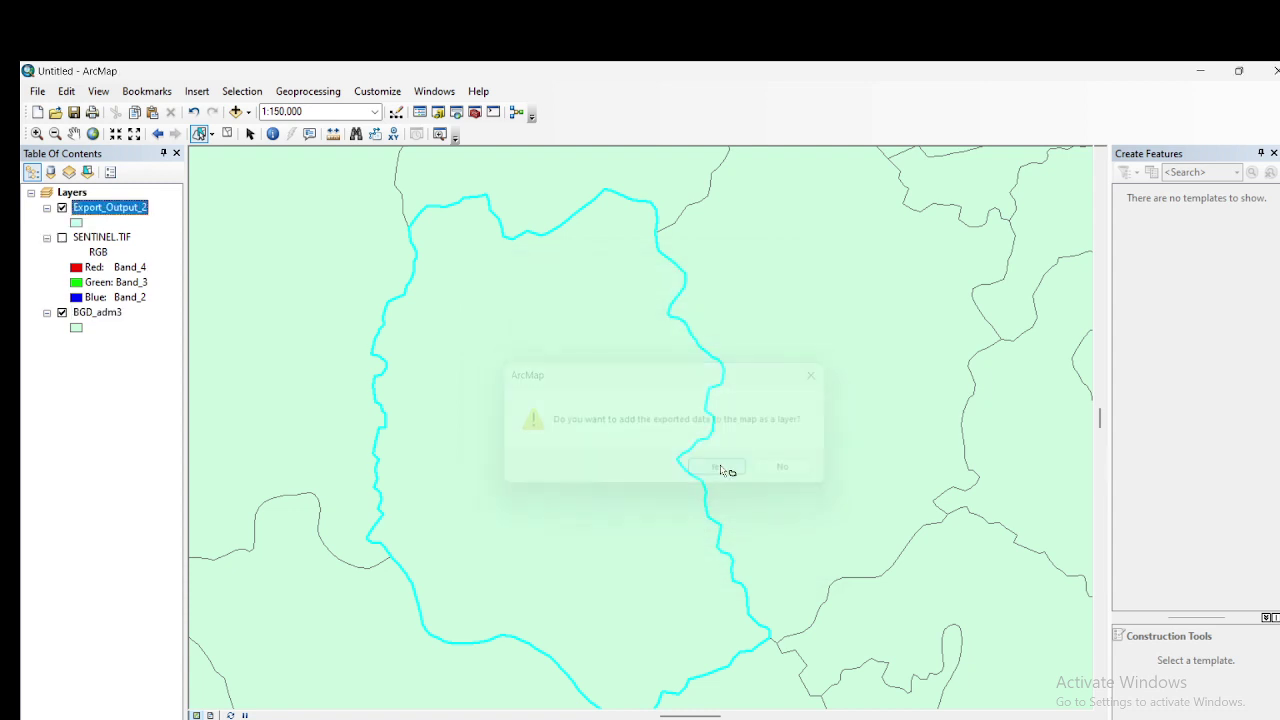
# Step: Remove the BGD_adm3 layer and display SENTINEL.TIF beneath the exported city boundary
pyautogui.rightClick(82, 313)
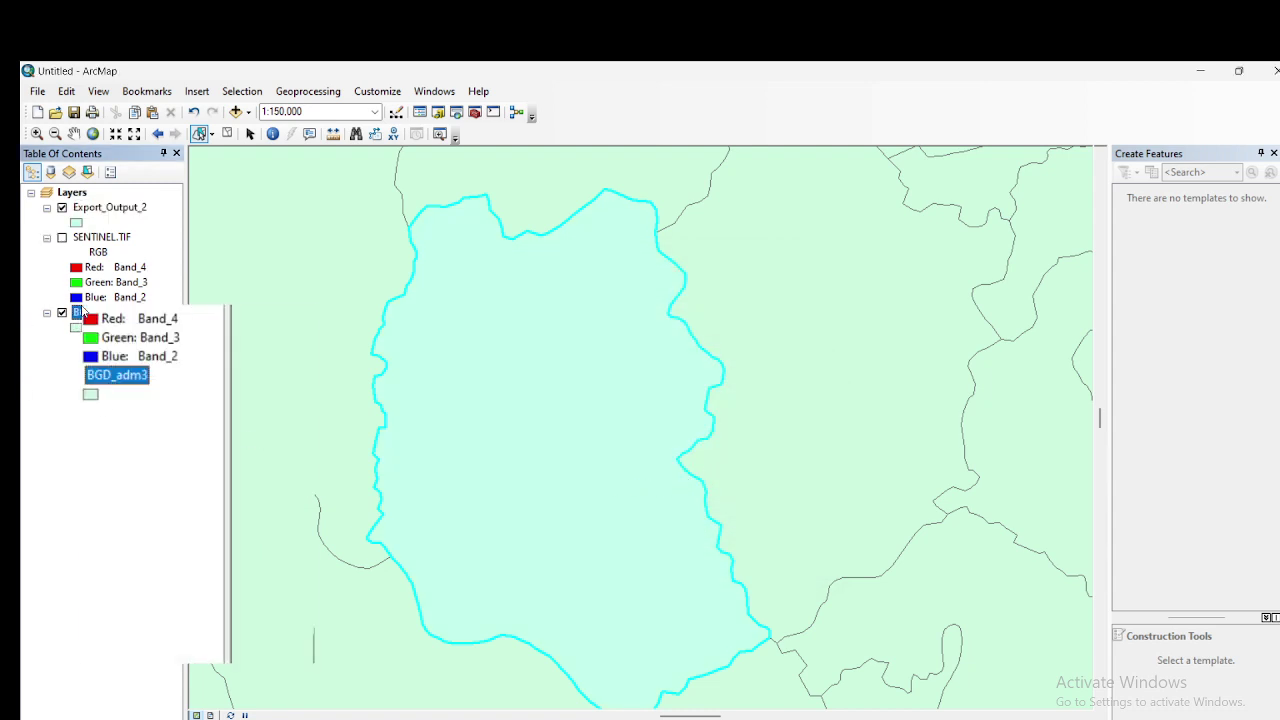
pyautogui.click(125, 331)
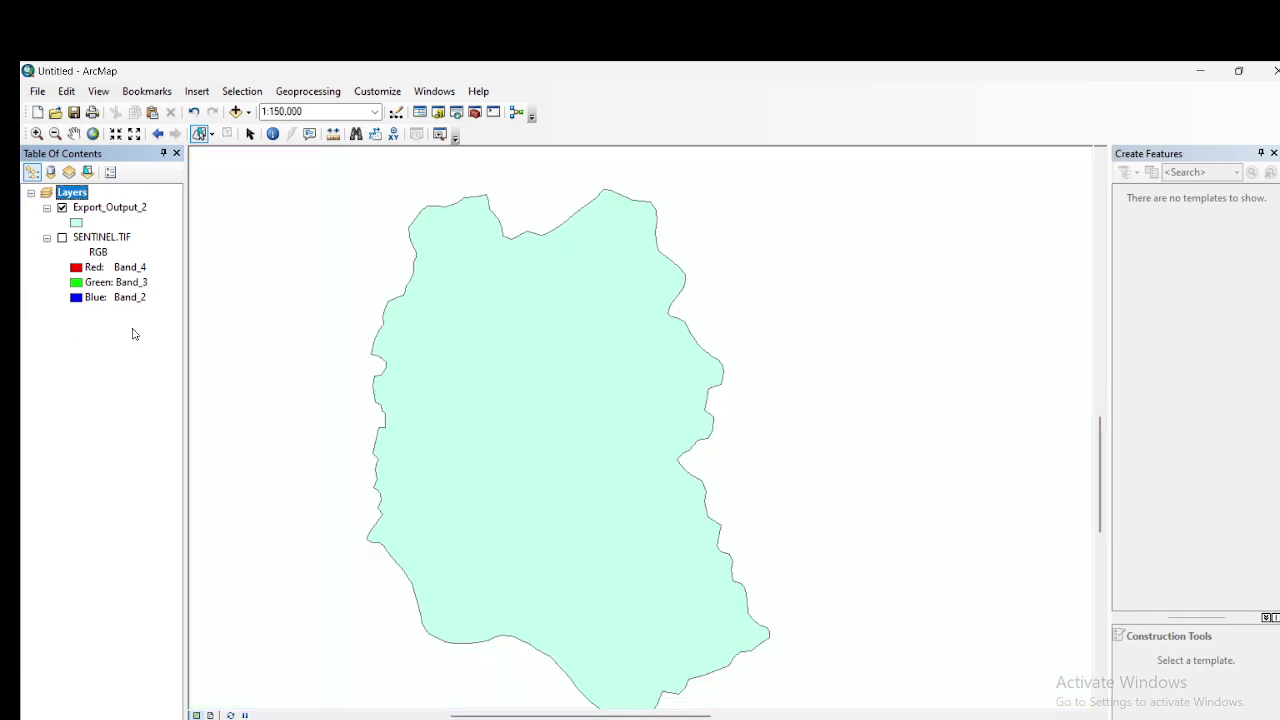
pyautogui.click(62, 207)
pyautogui.click(62, 237)
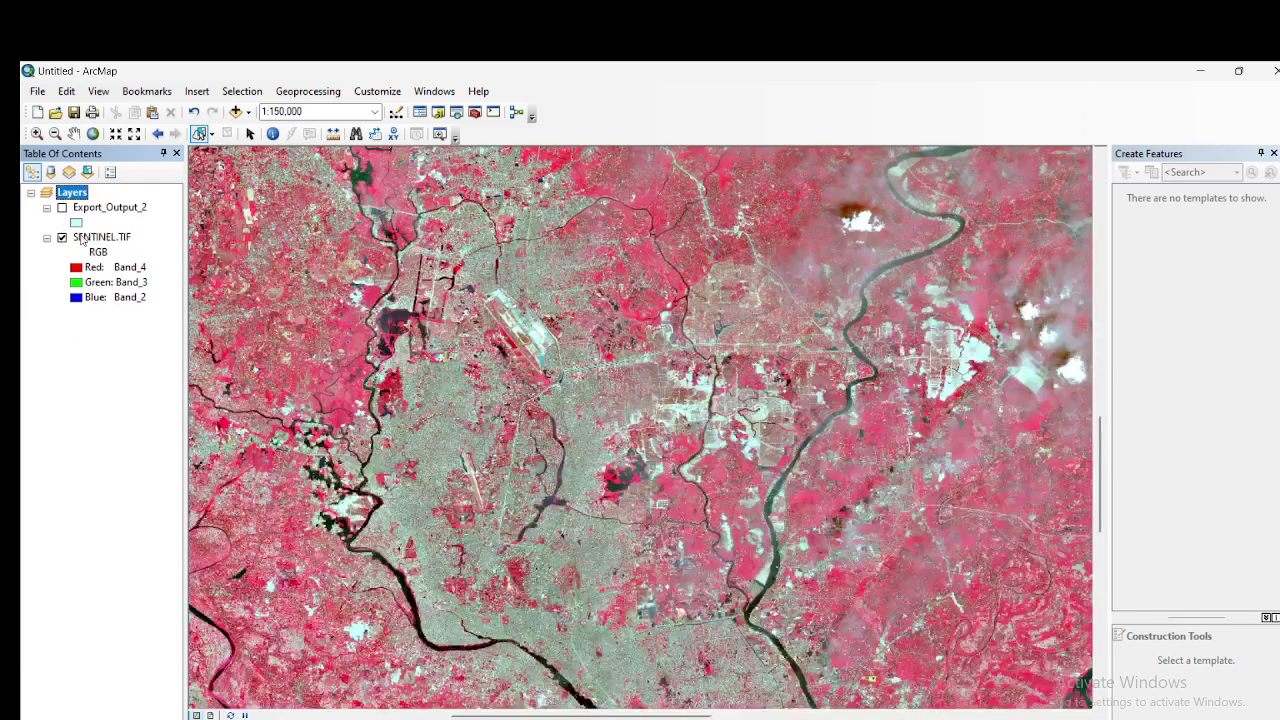
pyautogui.click(62, 208)
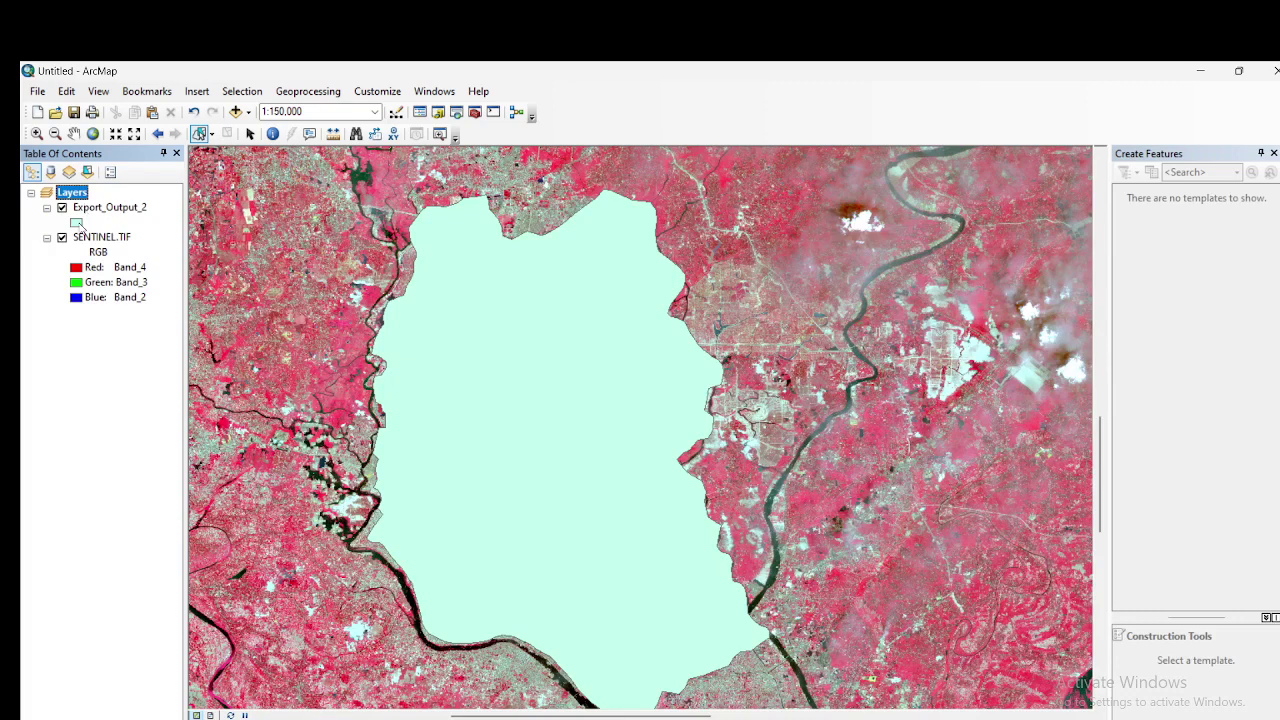
# Step: Give the exported boundary layer the Hollow symbol with an outline width of 2
pyautogui.click(77, 223)
pyautogui.click(493, 390)
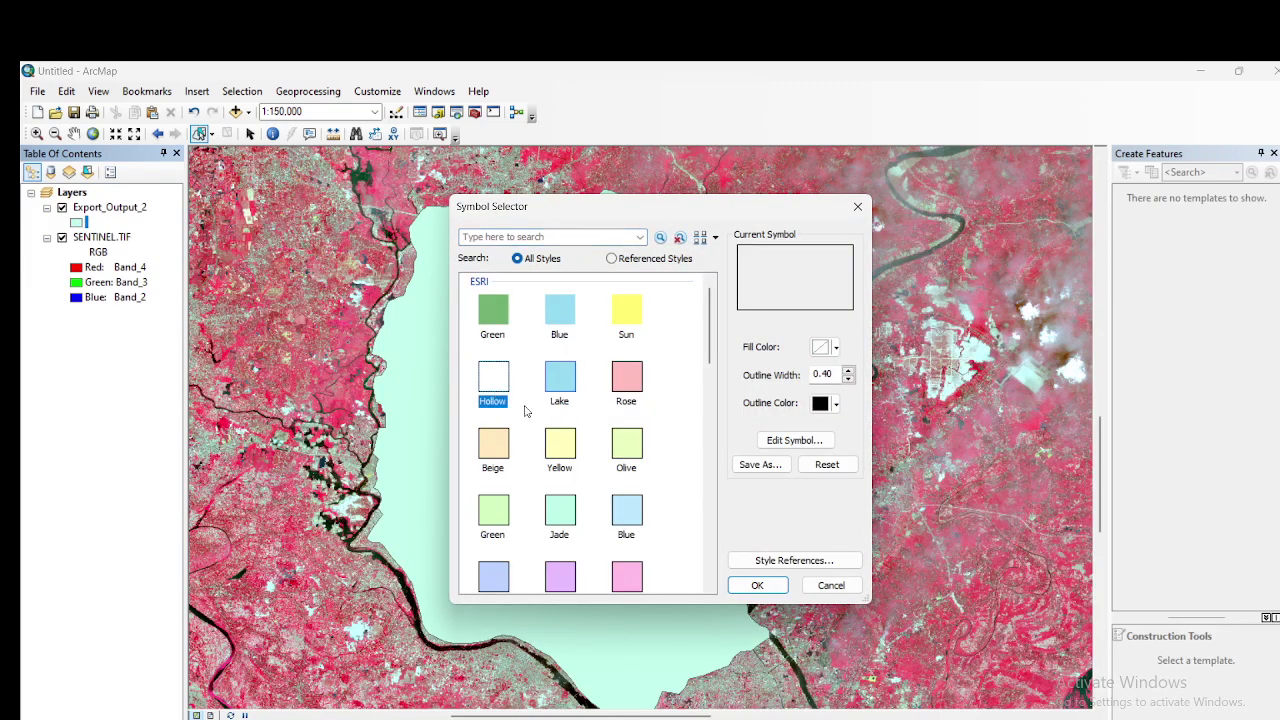
pyautogui.click(757, 585)
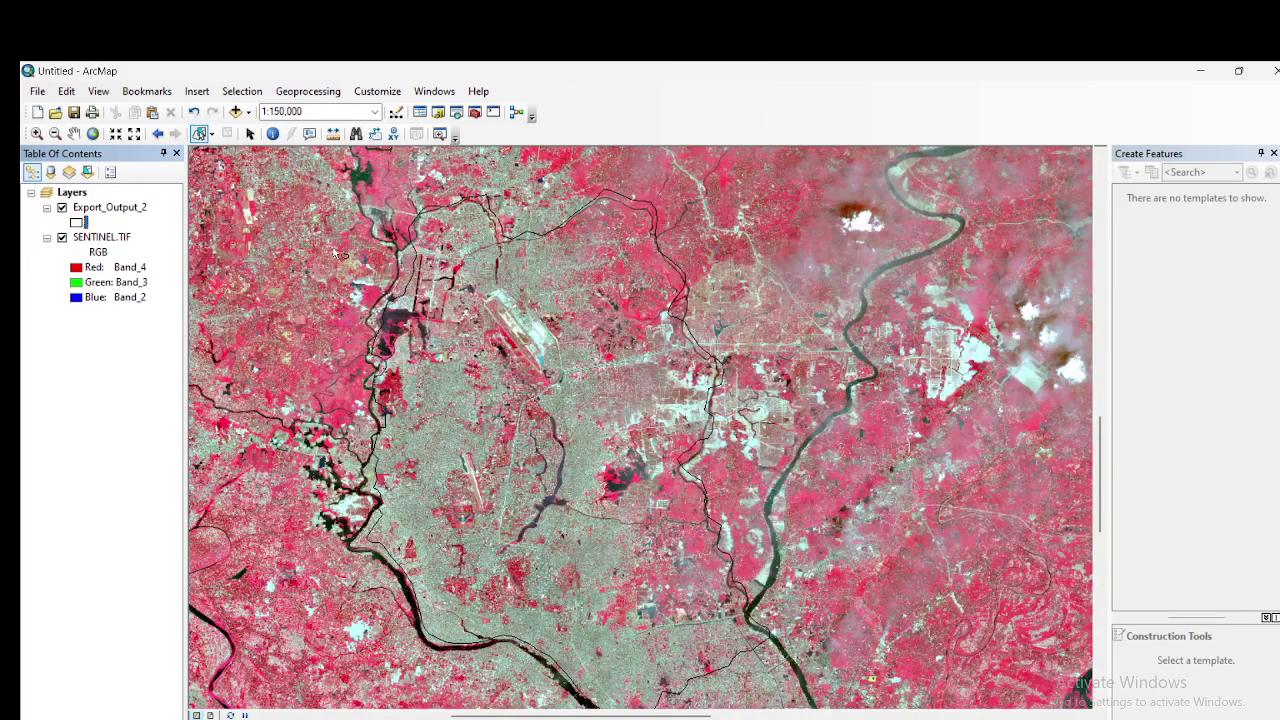
pyautogui.click(79, 223)
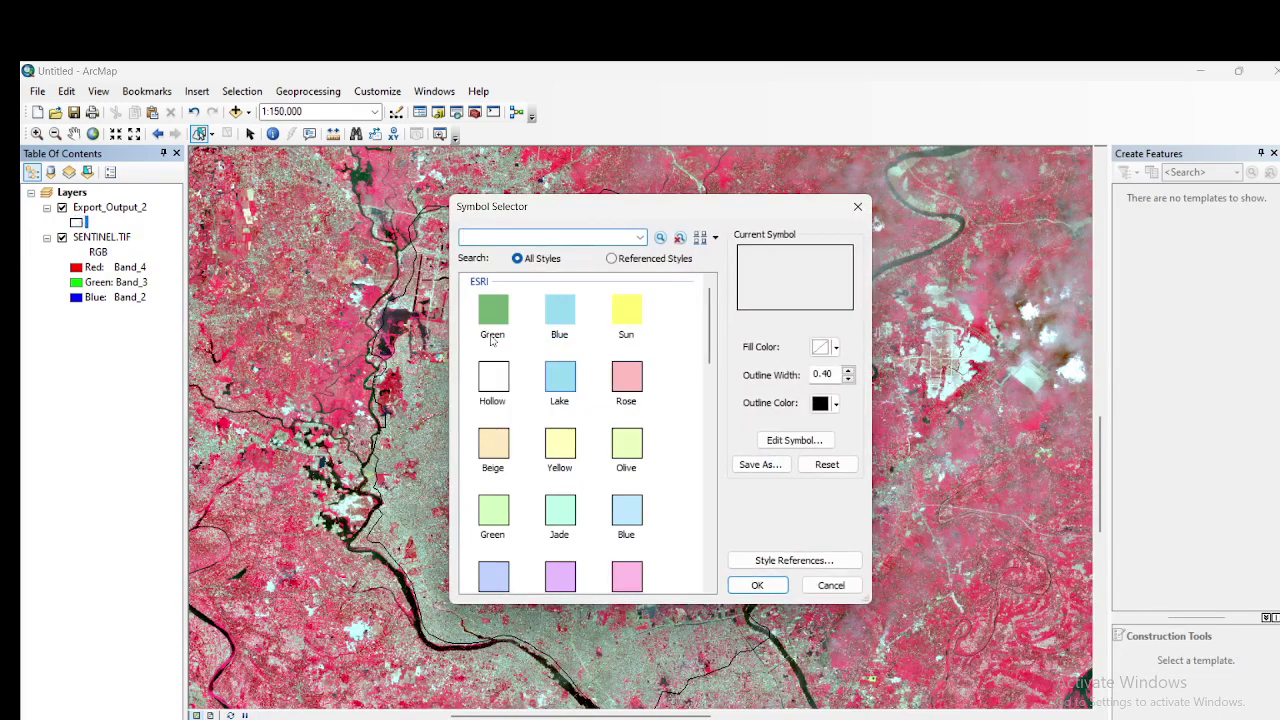
pyautogui.click(848, 370)
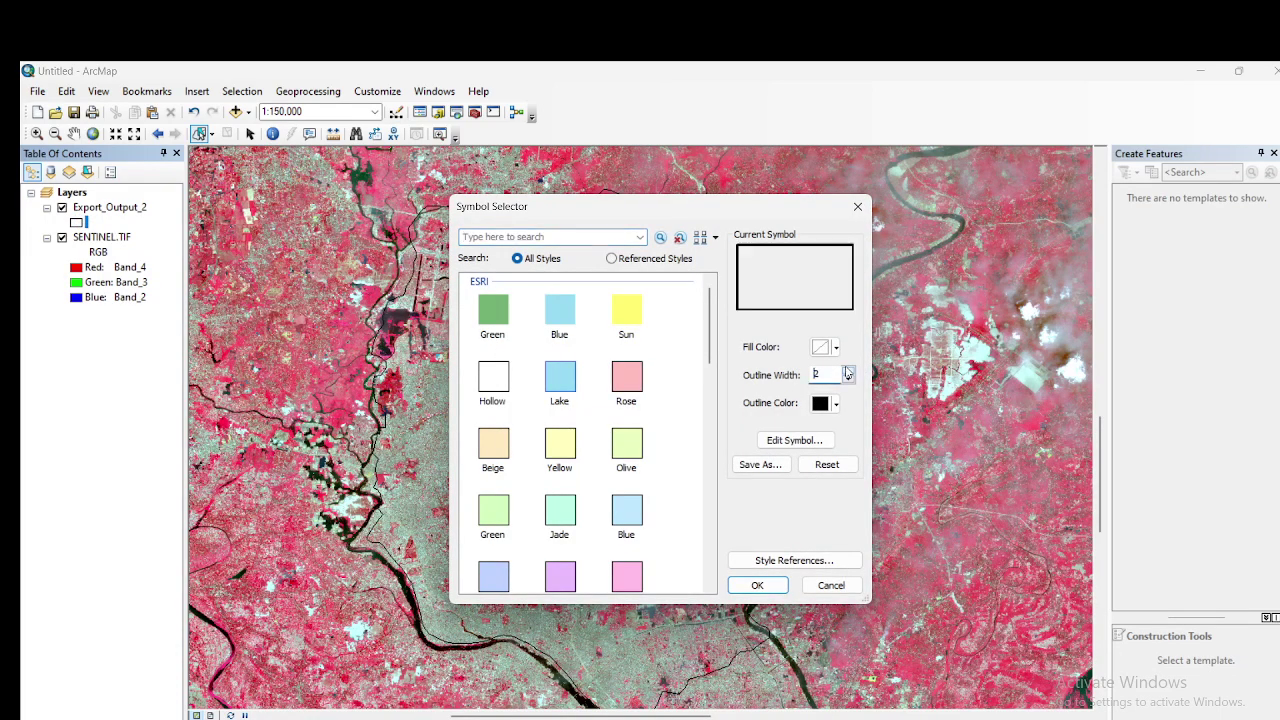
pyautogui.click(764, 588)
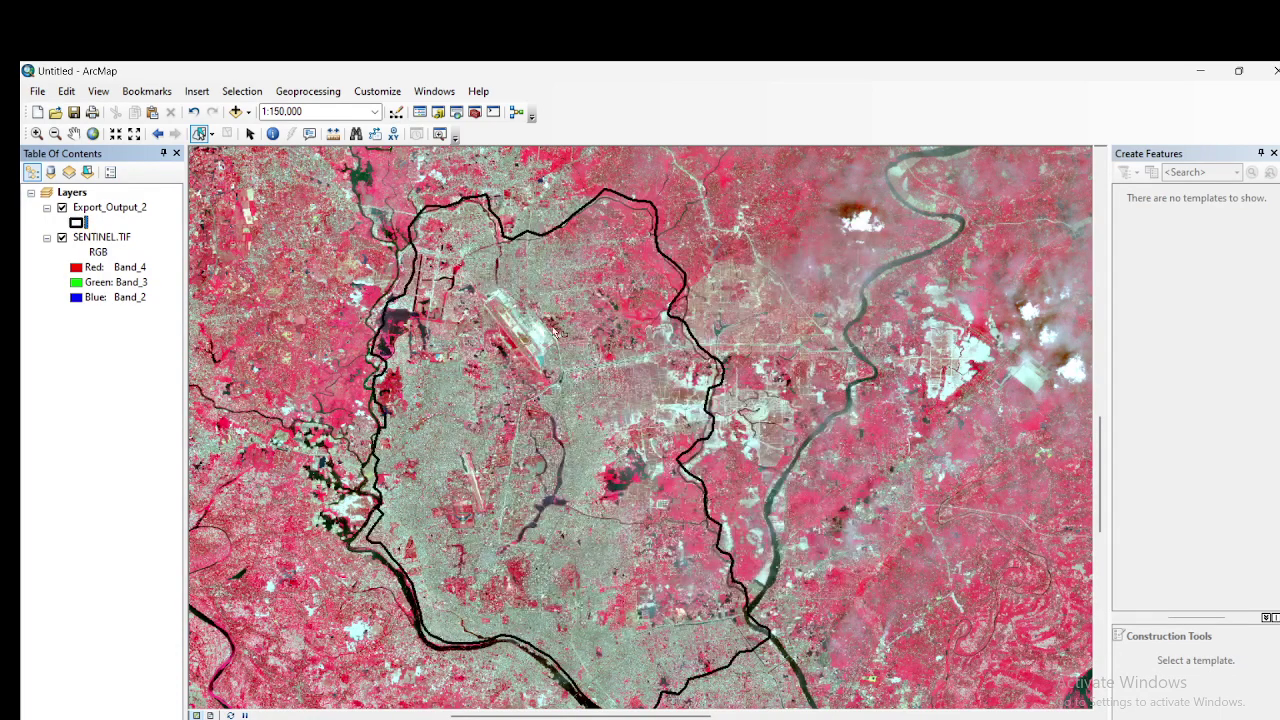
# Step: Open the Extract by Mask tool from the Extraction toolset of Spatial Analyst Tools
pyautogui.scroll(2, 556, 330)
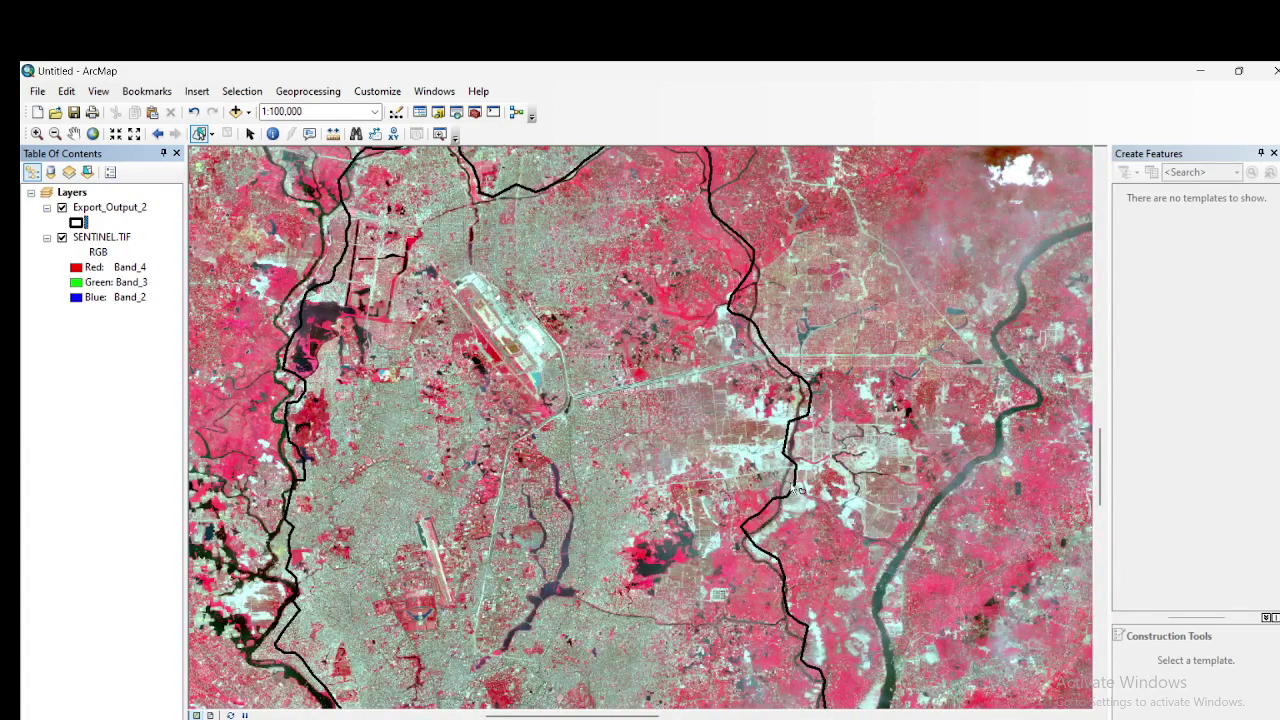
pyautogui.scroll(-2, 697, 479)
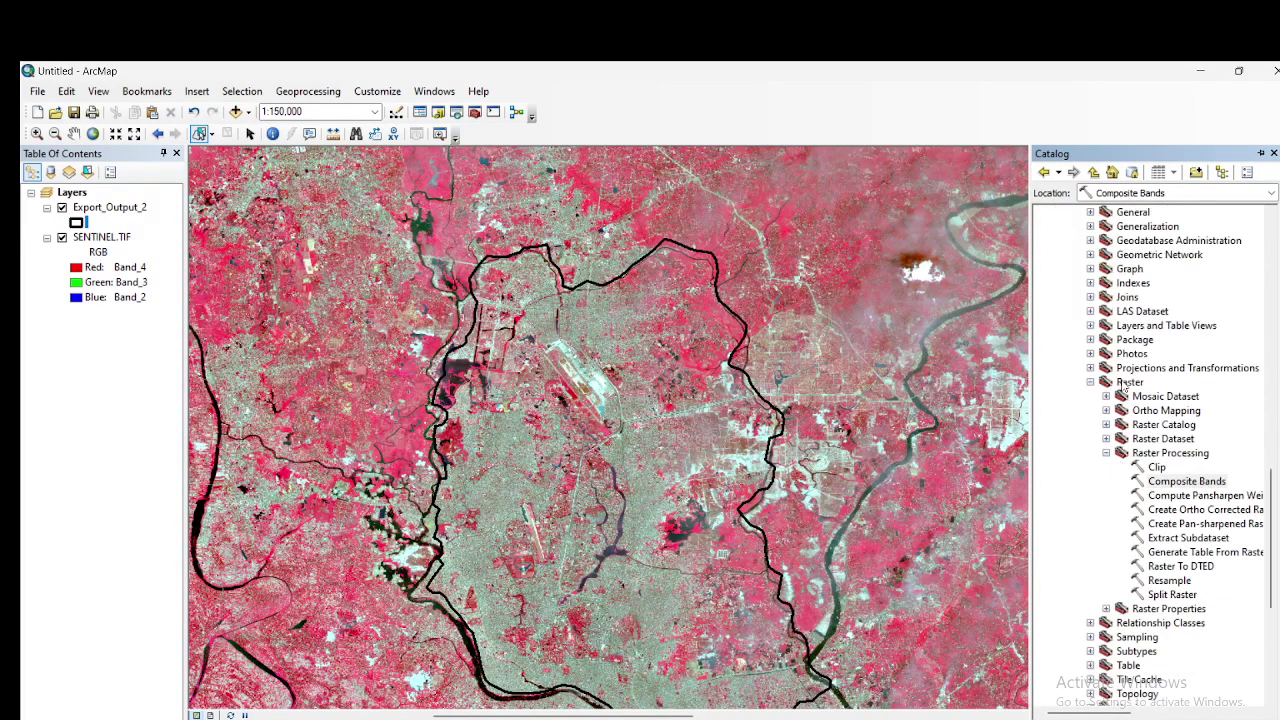
pyautogui.scroll(-11, 1120, 393)
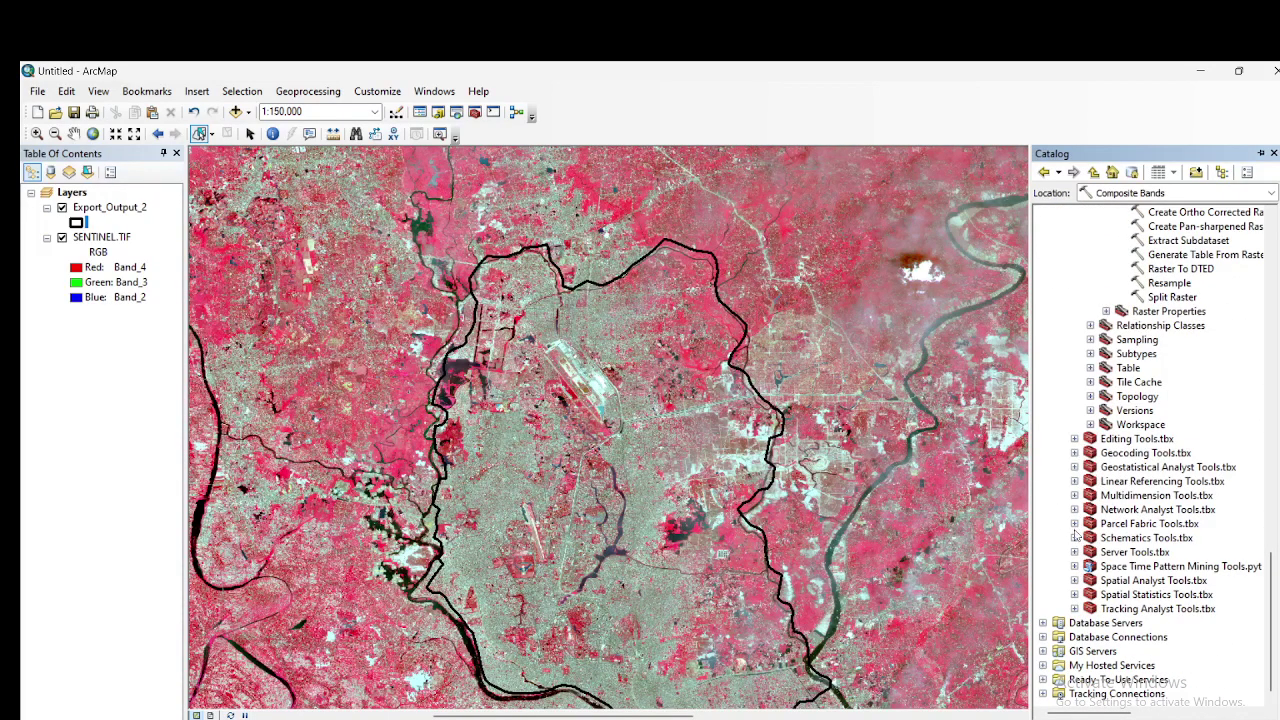
pyautogui.click(1075, 580)
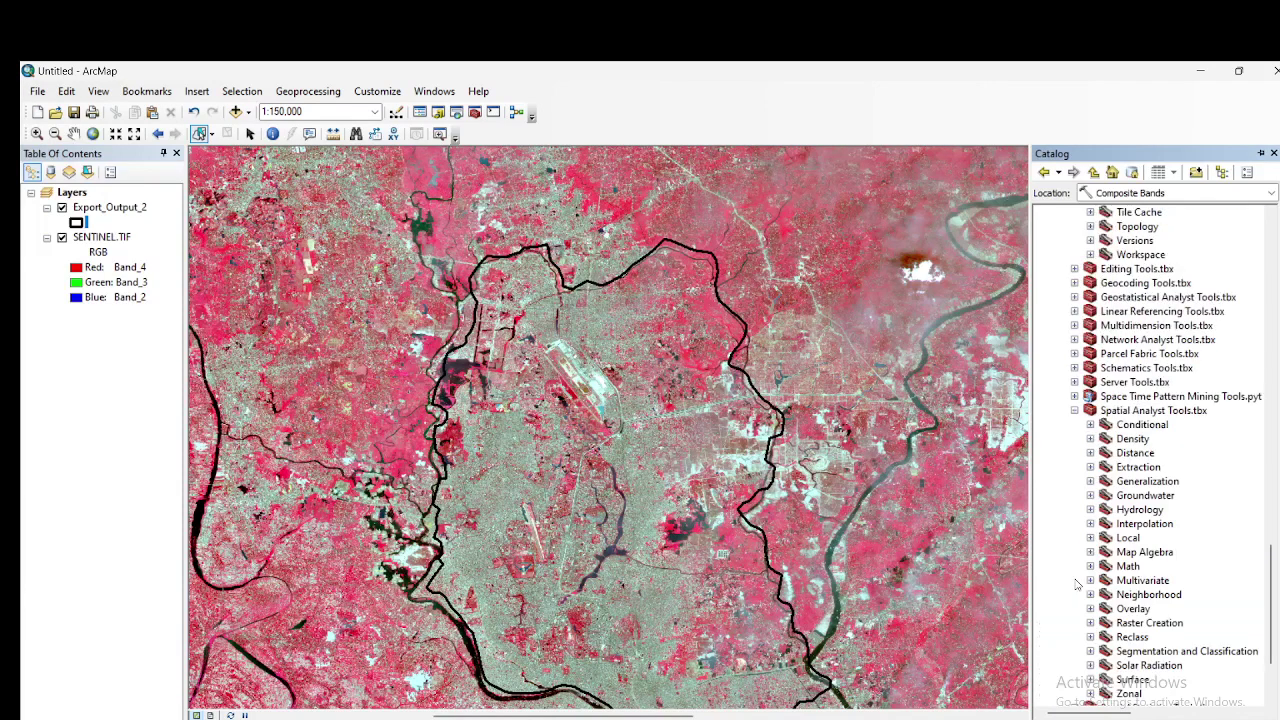
pyautogui.click(1090, 467)
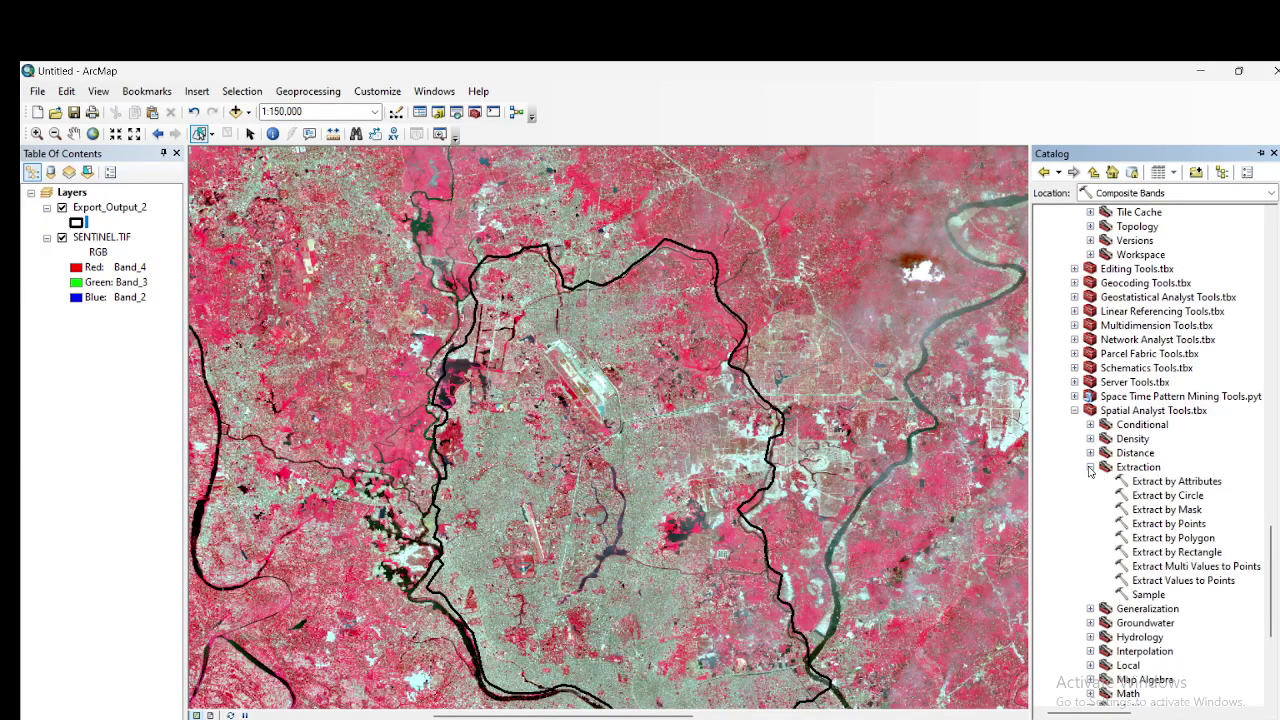
pyautogui.doubleClick(1146, 512)
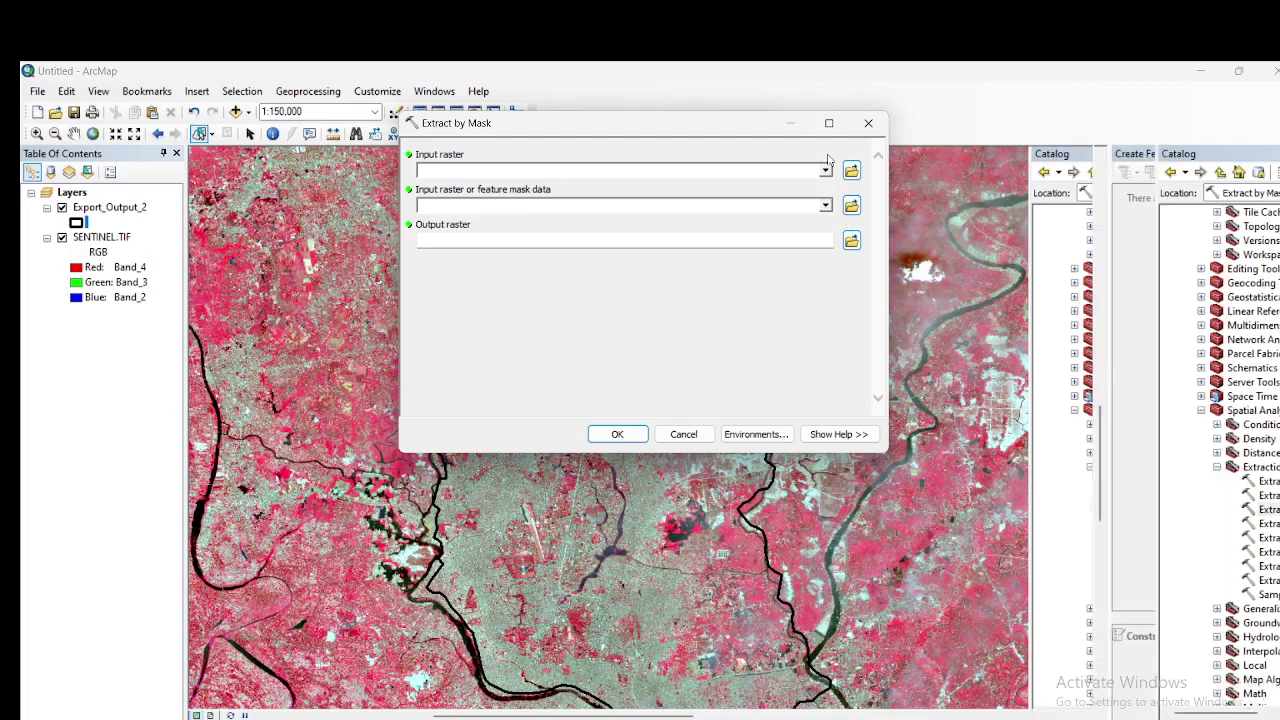
# Step: Run Extract by Mask on SENTINEL.TIF with Export_Output_2 as the mask, saving FINAL.TIF in the Kosovo urban growth modelling folder
pyautogui.click(825, 170)
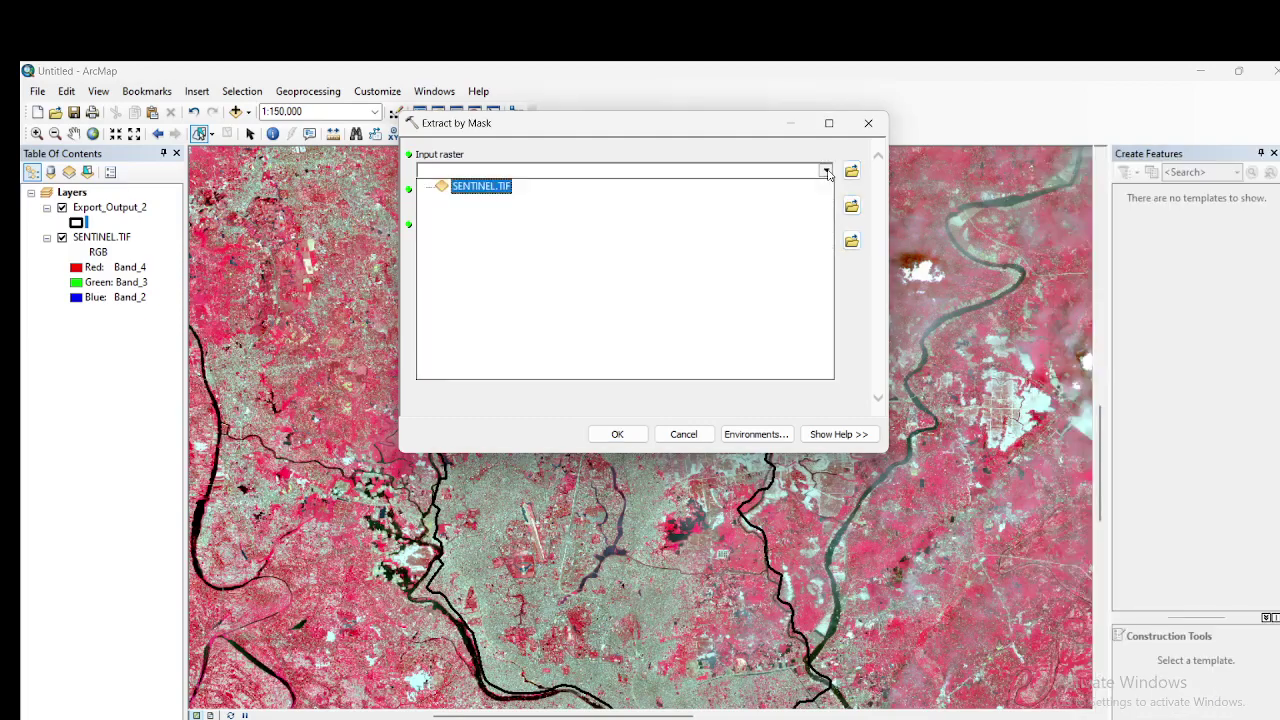
pyautogui.click(487, 186)
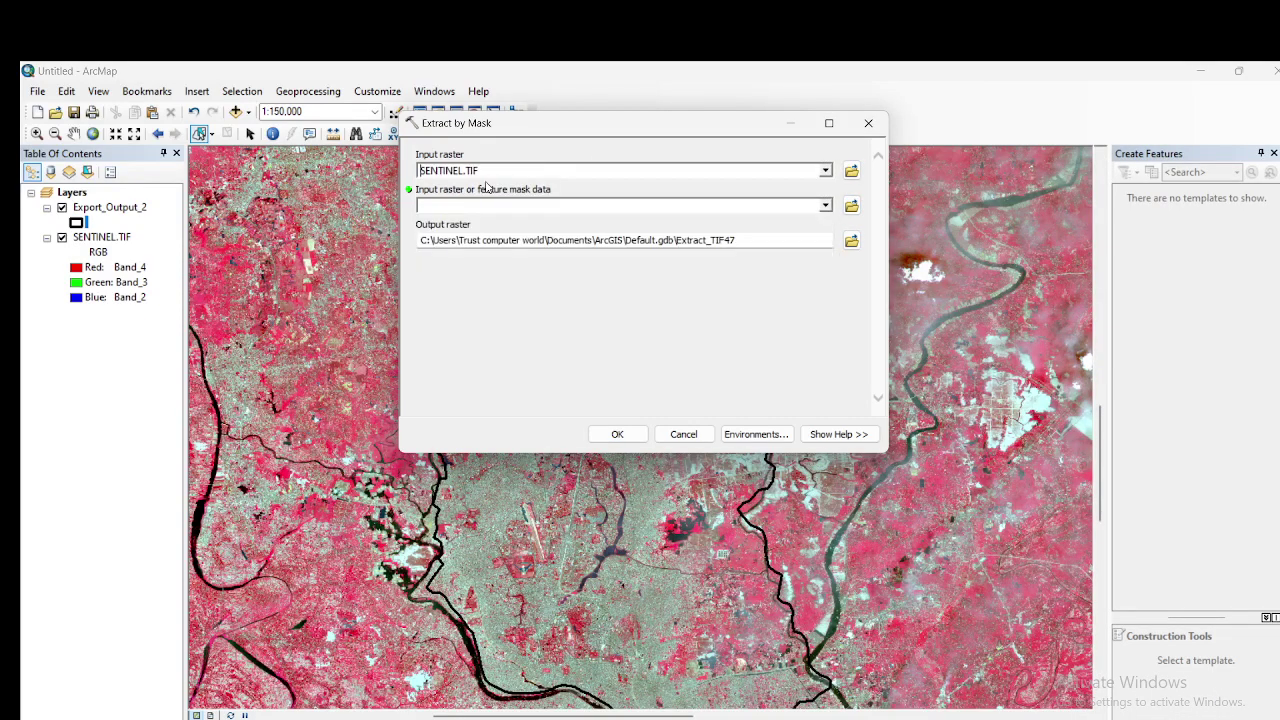
pyautogui.click(825, 206)
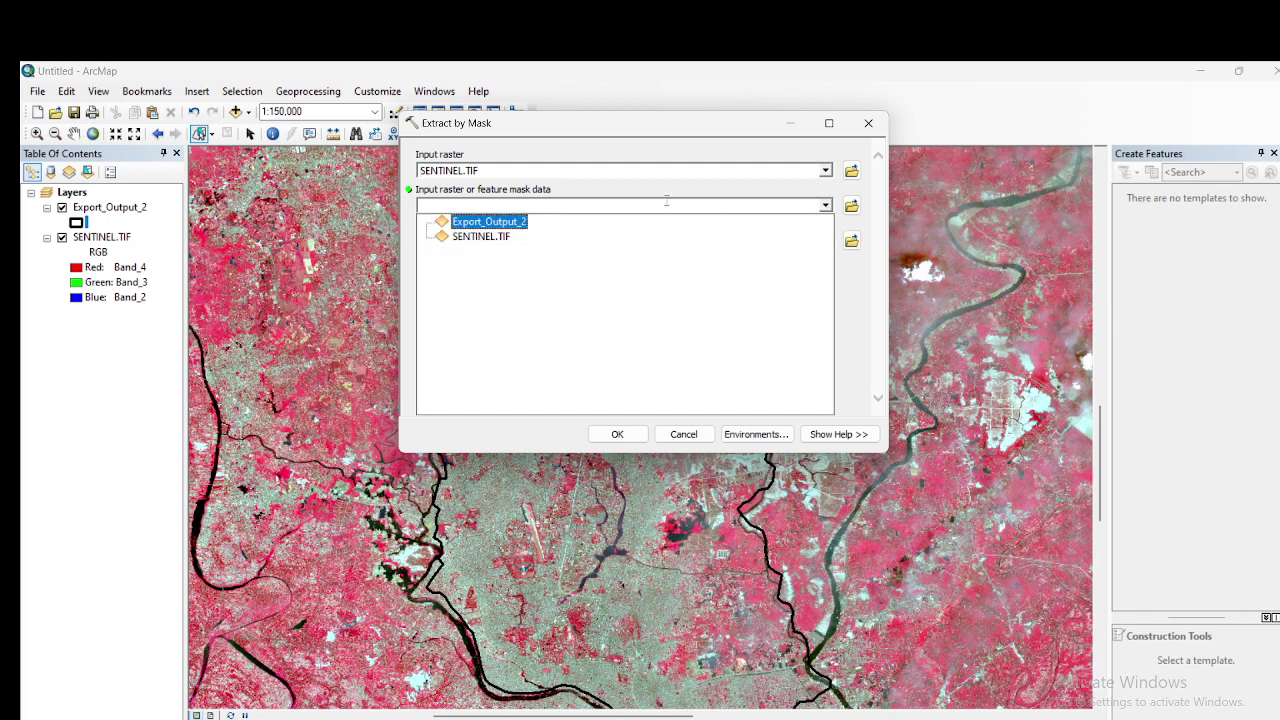
pyautogui.click(478, 224)
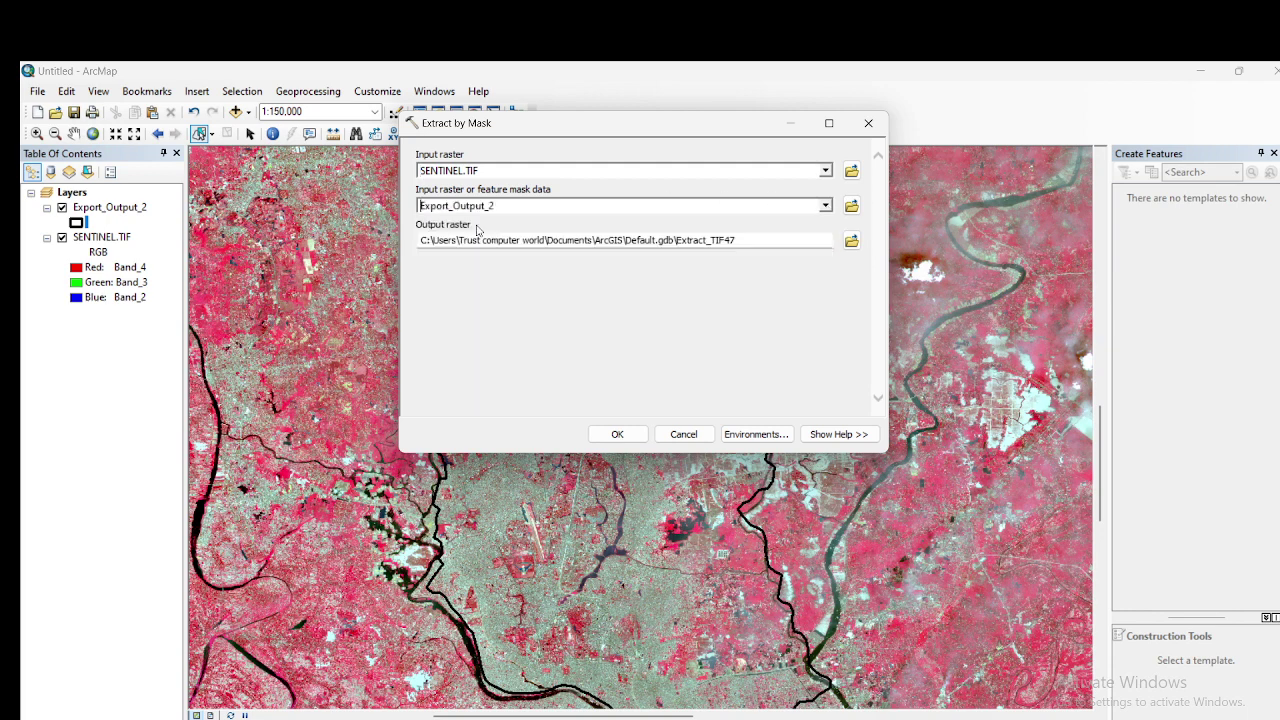
pyautogui.click(851, 241)
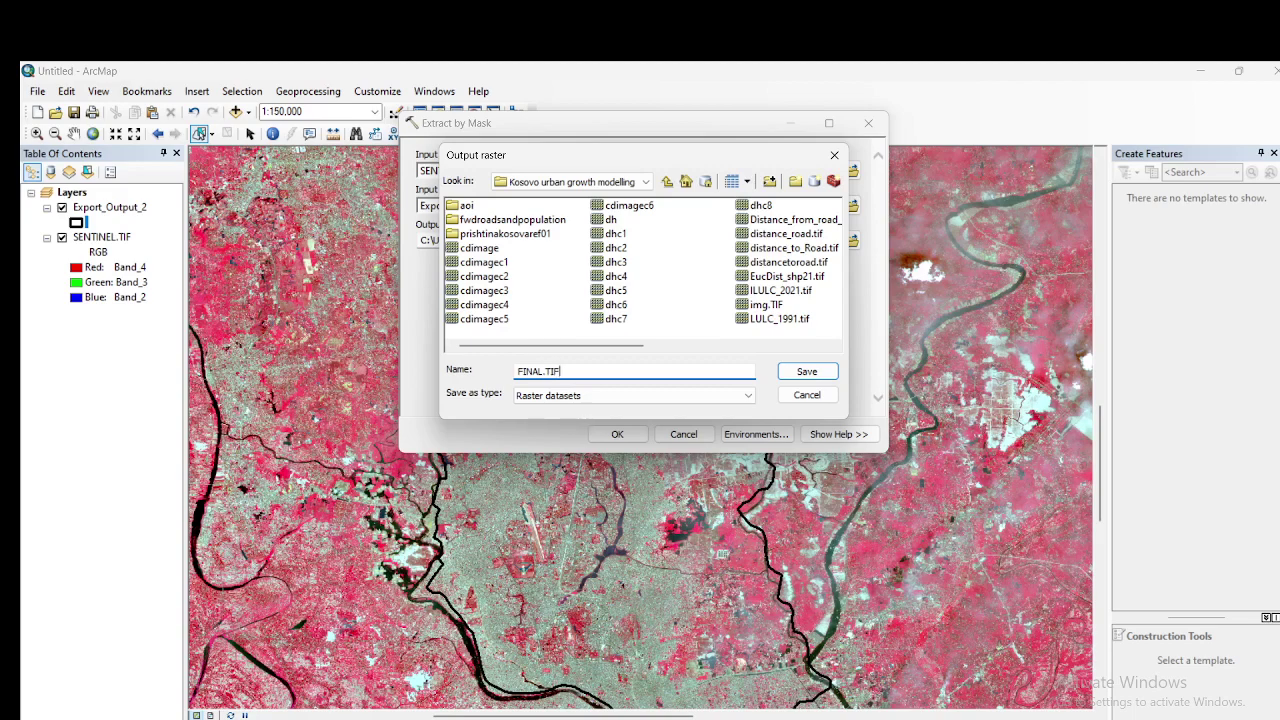
pyautogui.click(790, 371)
pyautogui.click(620, 436)
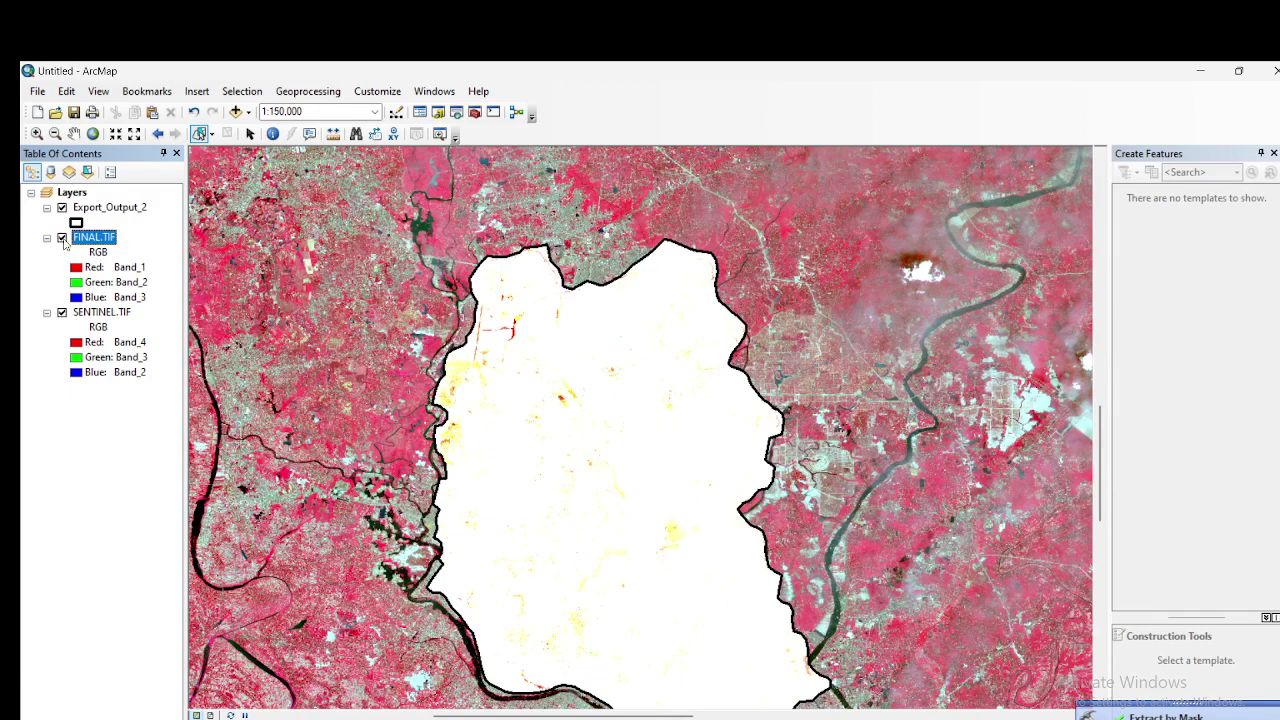
# Step: Set the FINAL.TIF layer's RGB composite to Band_4 for red, Band_3 for green and Band_2 for blue
pyautogui.rightClick(95, 240)
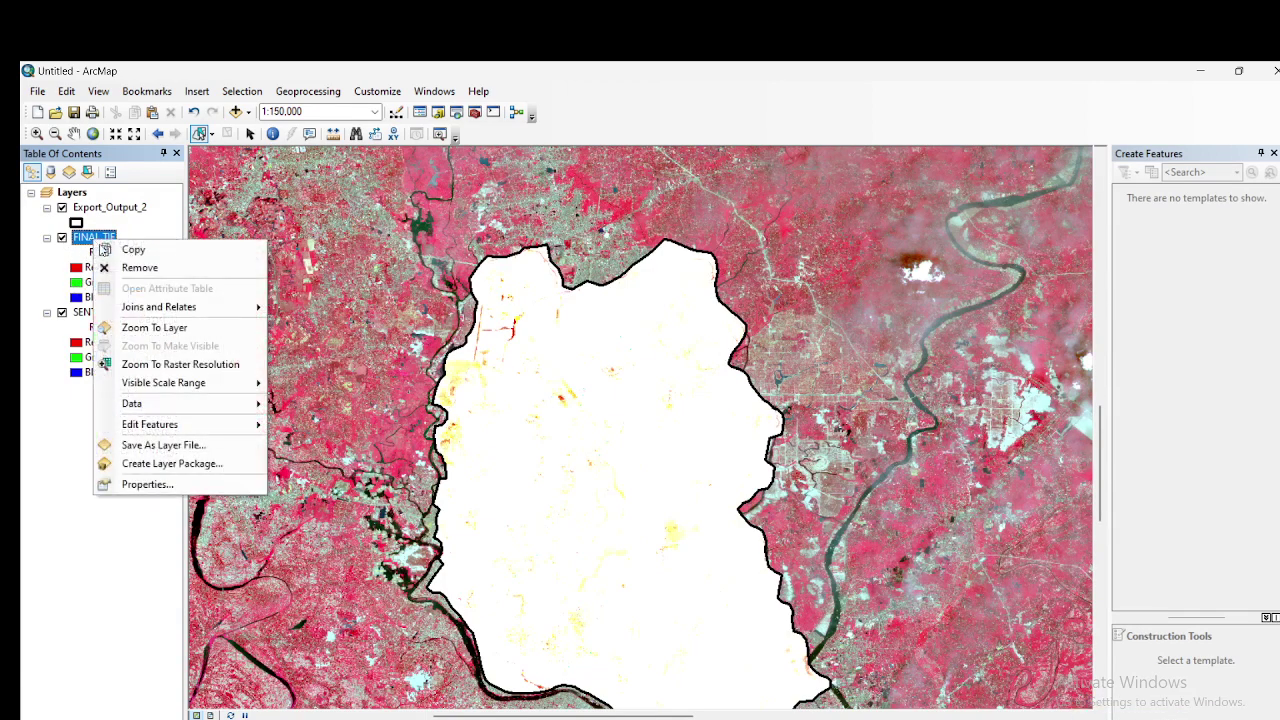
pyautogui.click(169, 484)
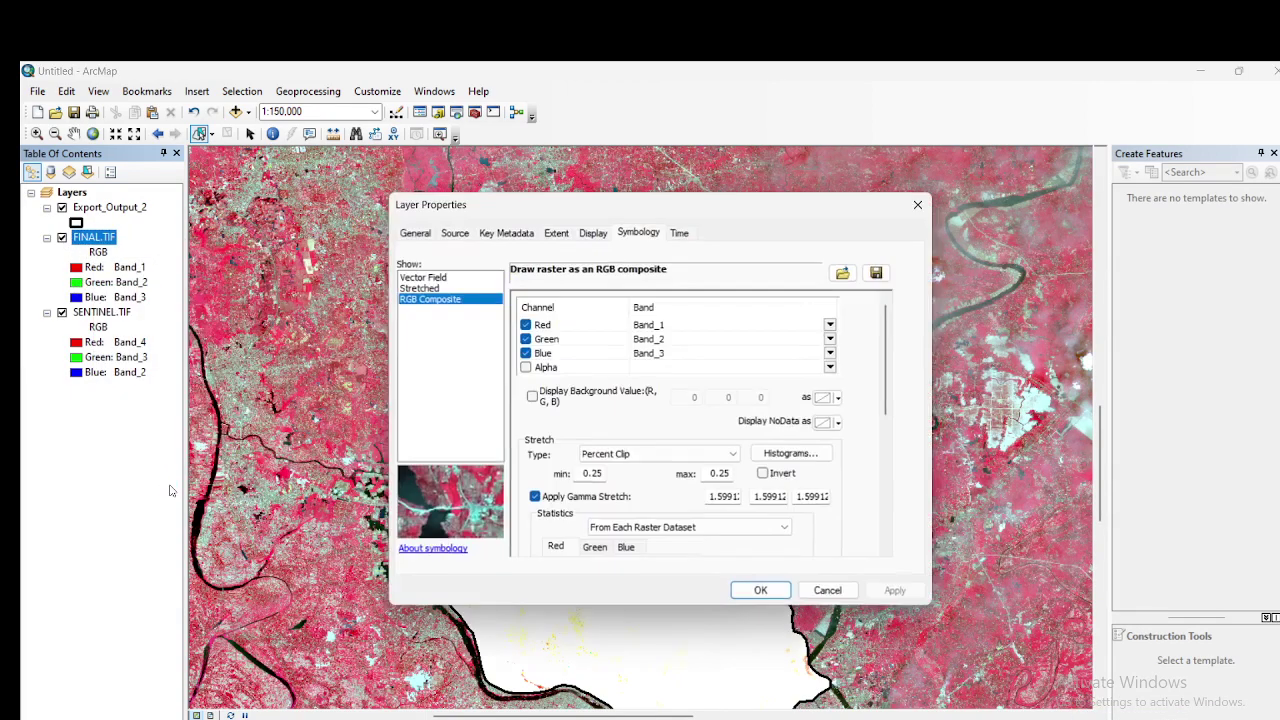
pyautogui.click(695, 325)
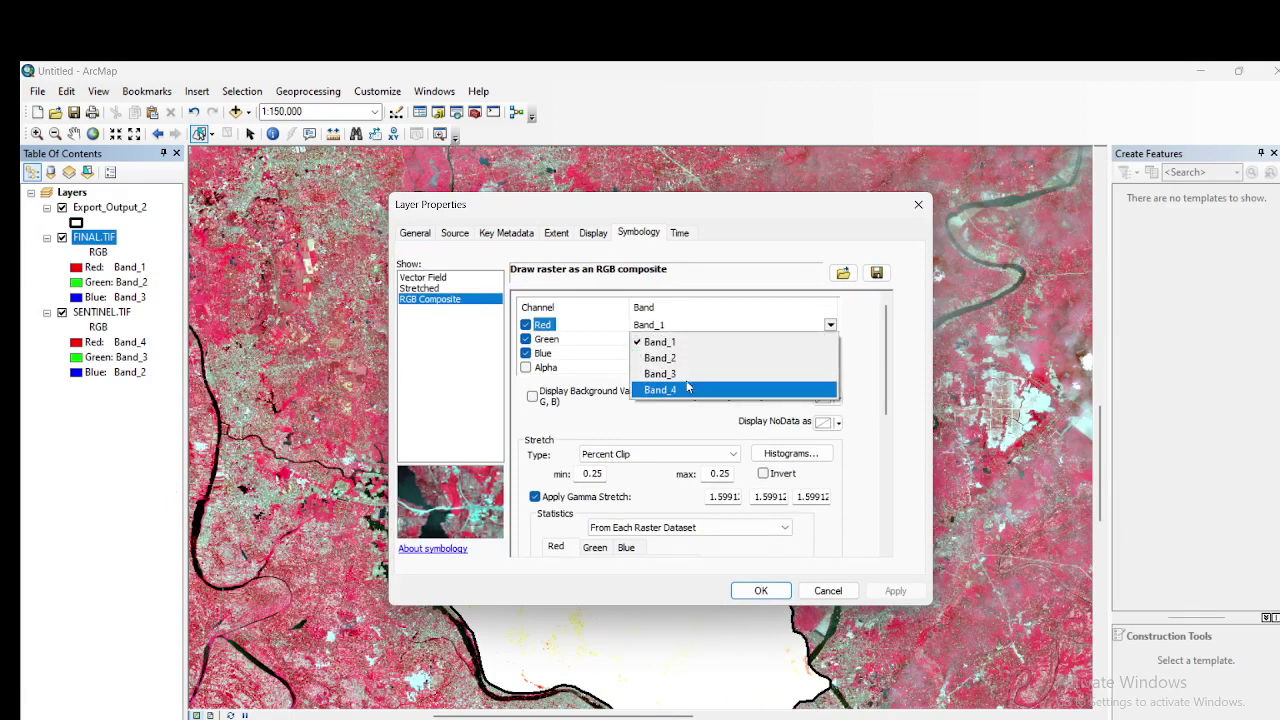
pyautogui.click(688, 388)
pyautogui.click(678, 340)
pyautogui.click(665, 387)
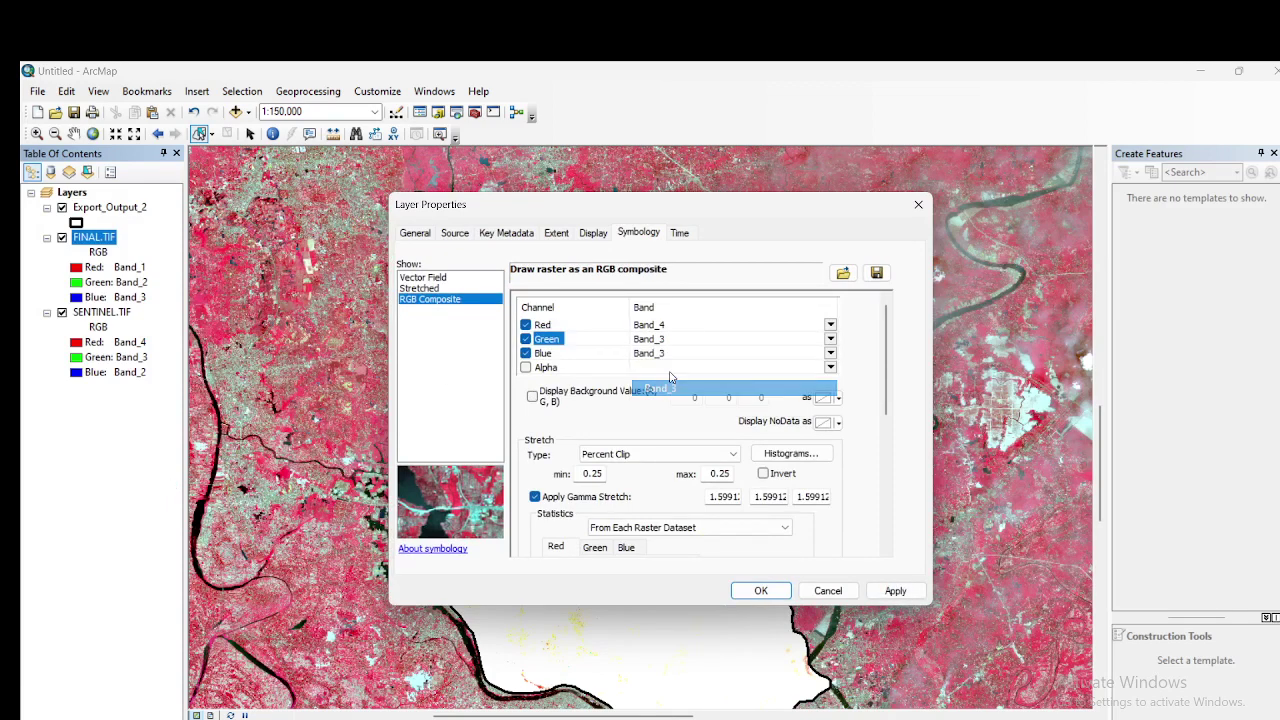
pyautogui.click(670, 354)
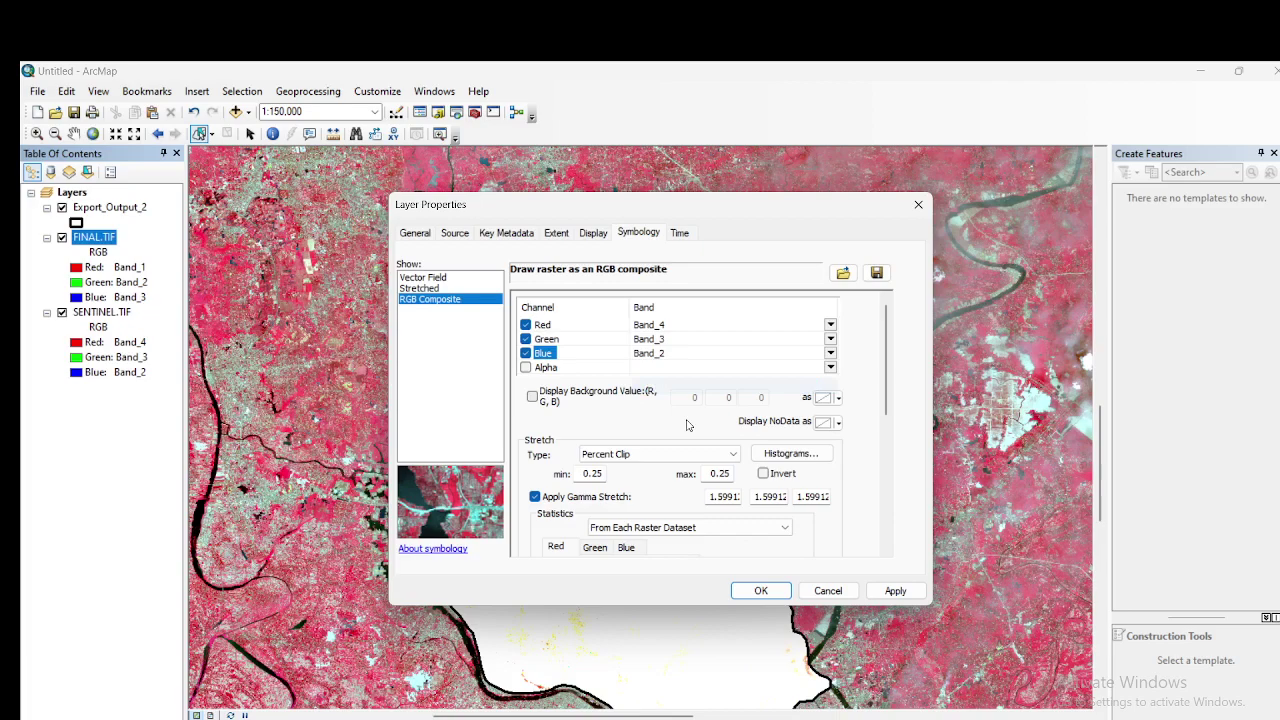
pyautogui.click(894, 591)
pyautogui.click(760, 591)
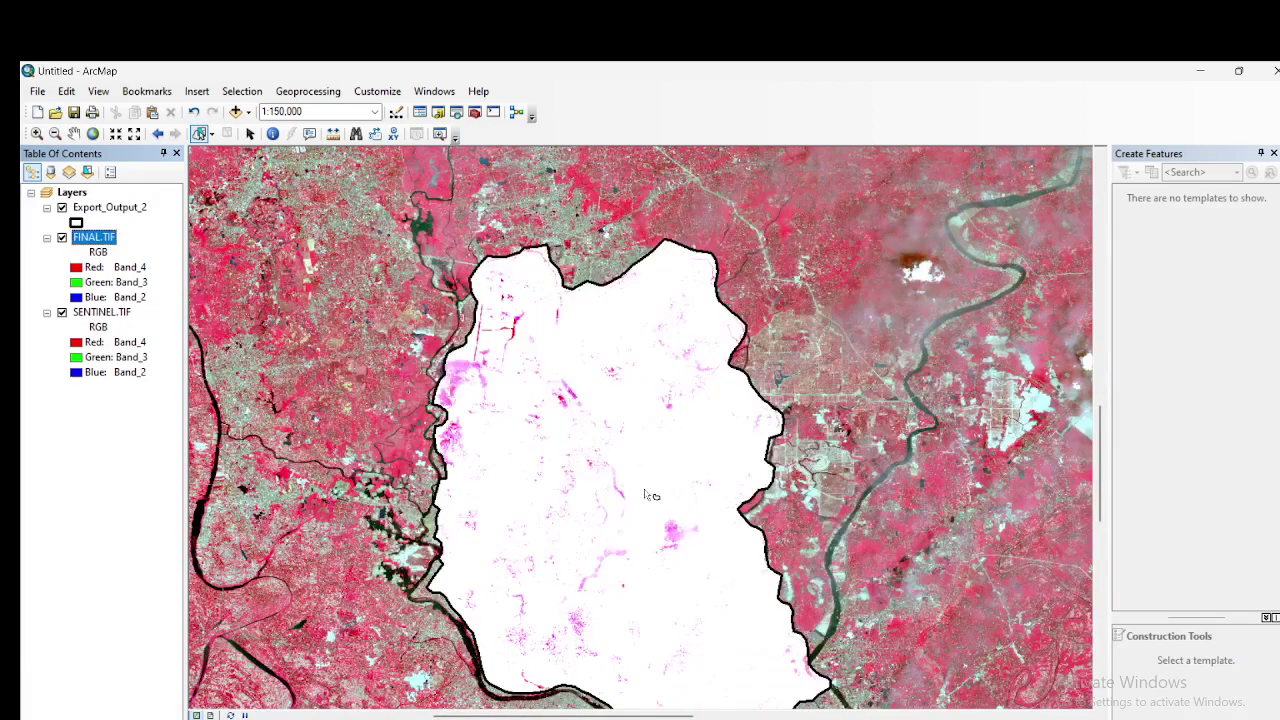
# Step: Inspect the clipped FINAL.TIF raster at different scales and remove its layer from the map
pyautogui.scroll(-1, 622, 442)
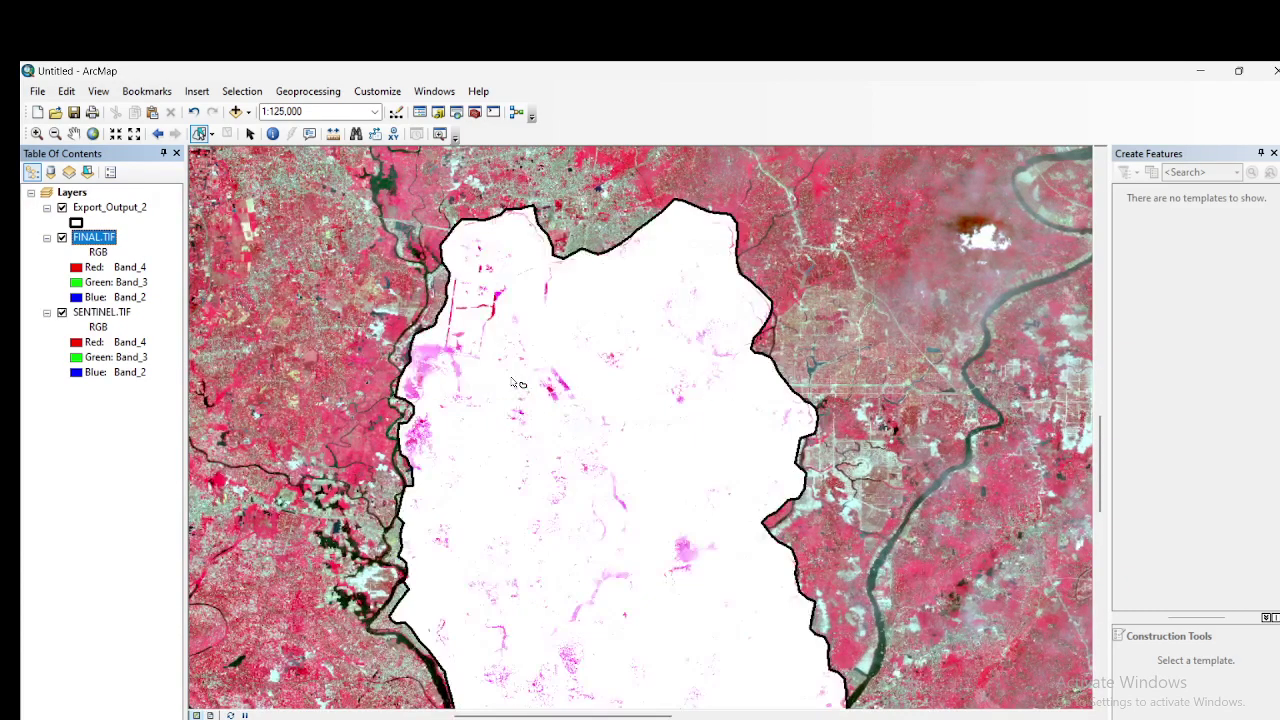
pyautogui.scroll(3, 518, 383)
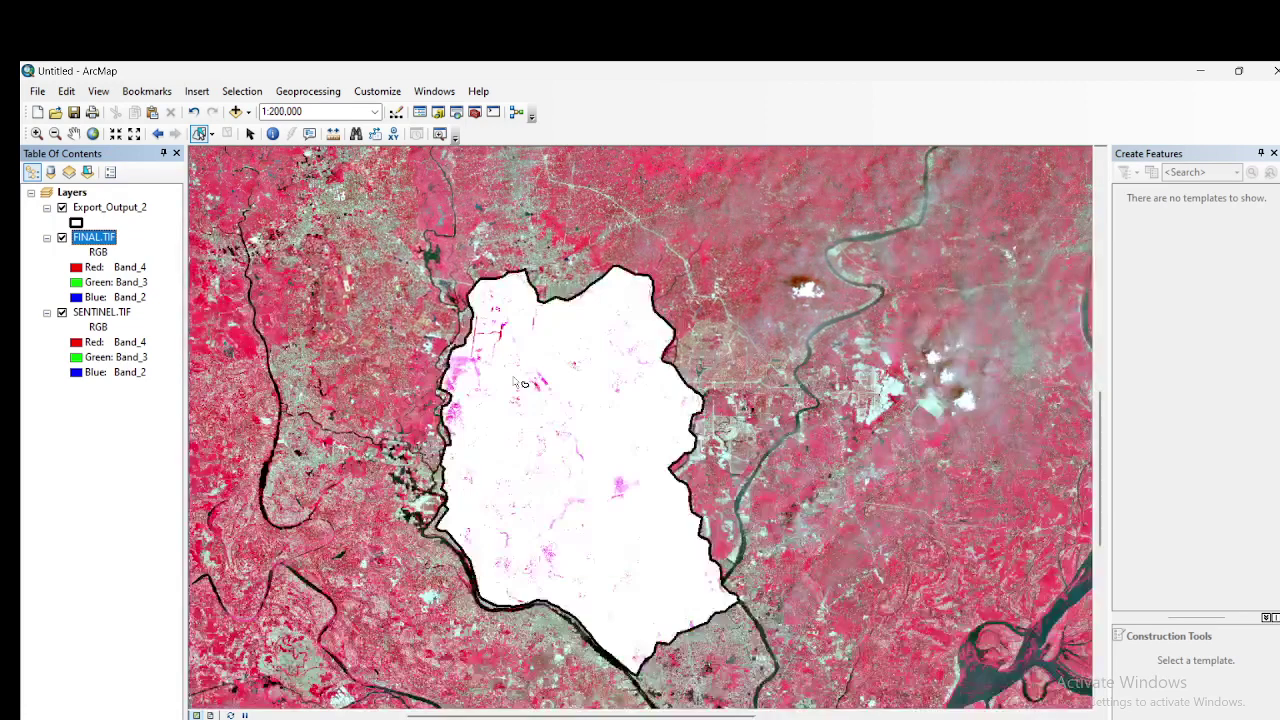
pyautogui.rightClick(94, 238)
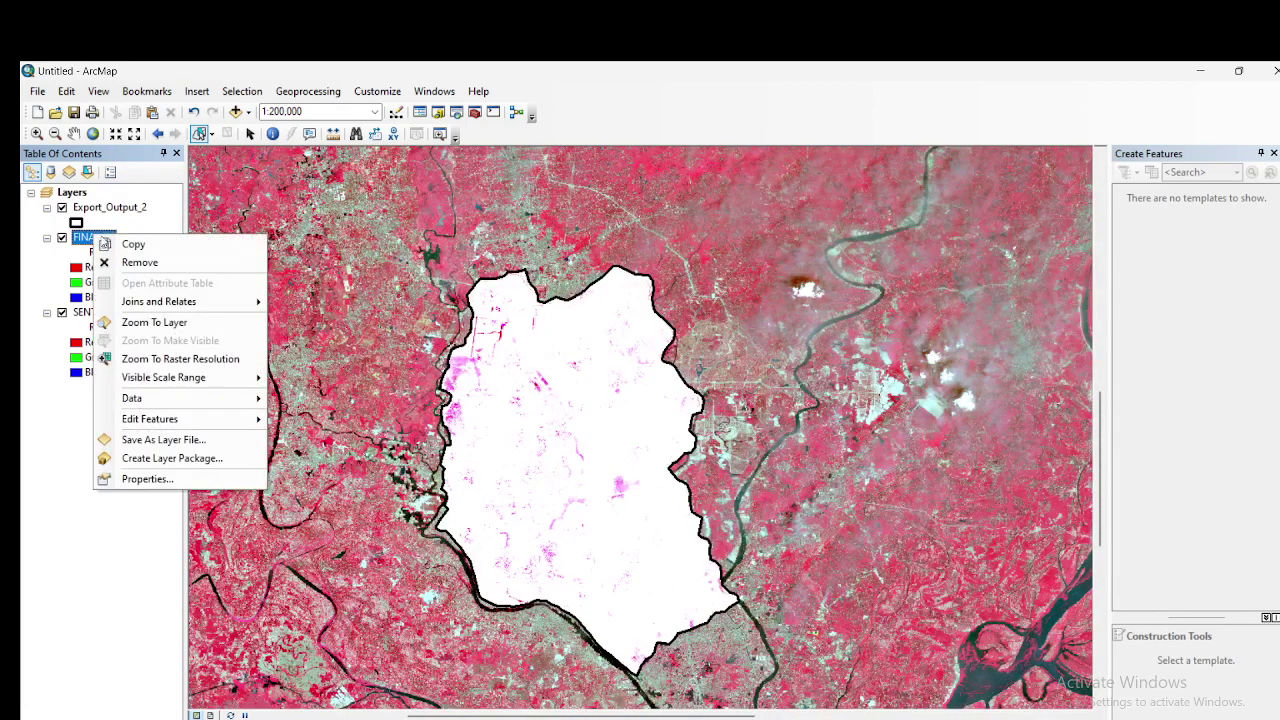
pyautogui.click(134, 262)
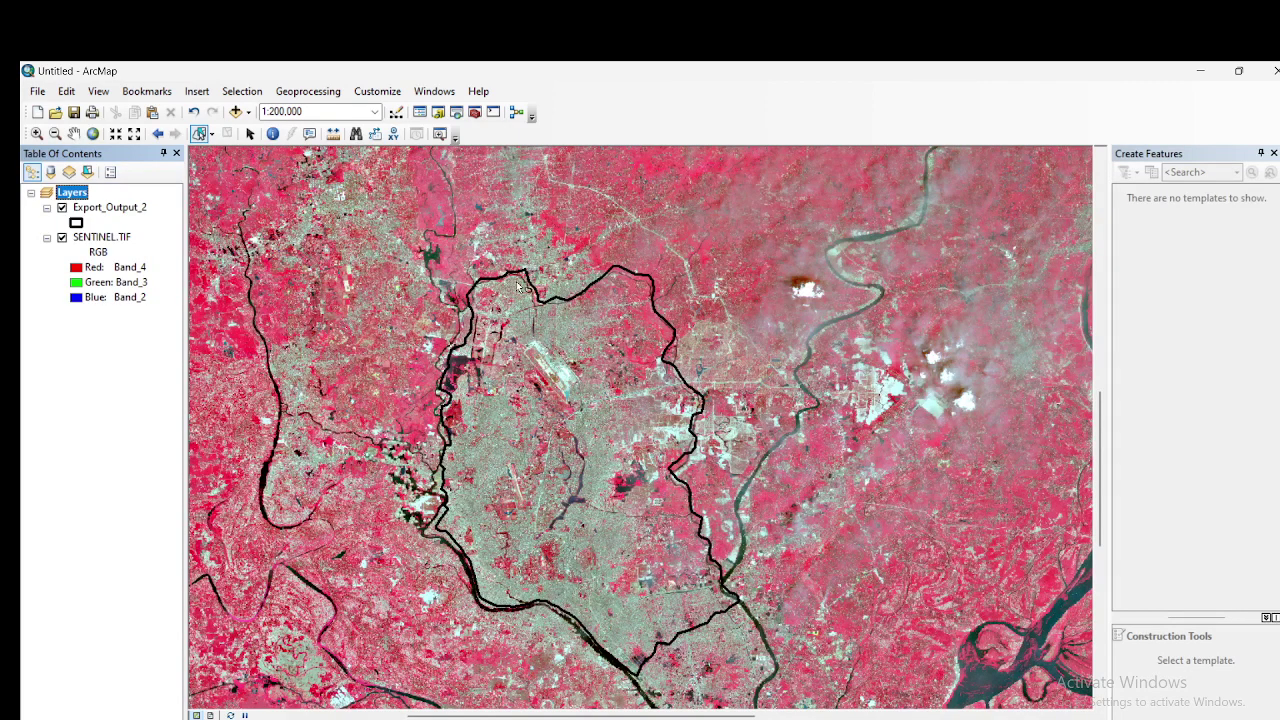
# Step: Try to set up the geoprocessing Clip tool with Export_Output_2 as input features and SENTINEL.TIF as clip features
pyautogui.click(319, 92)
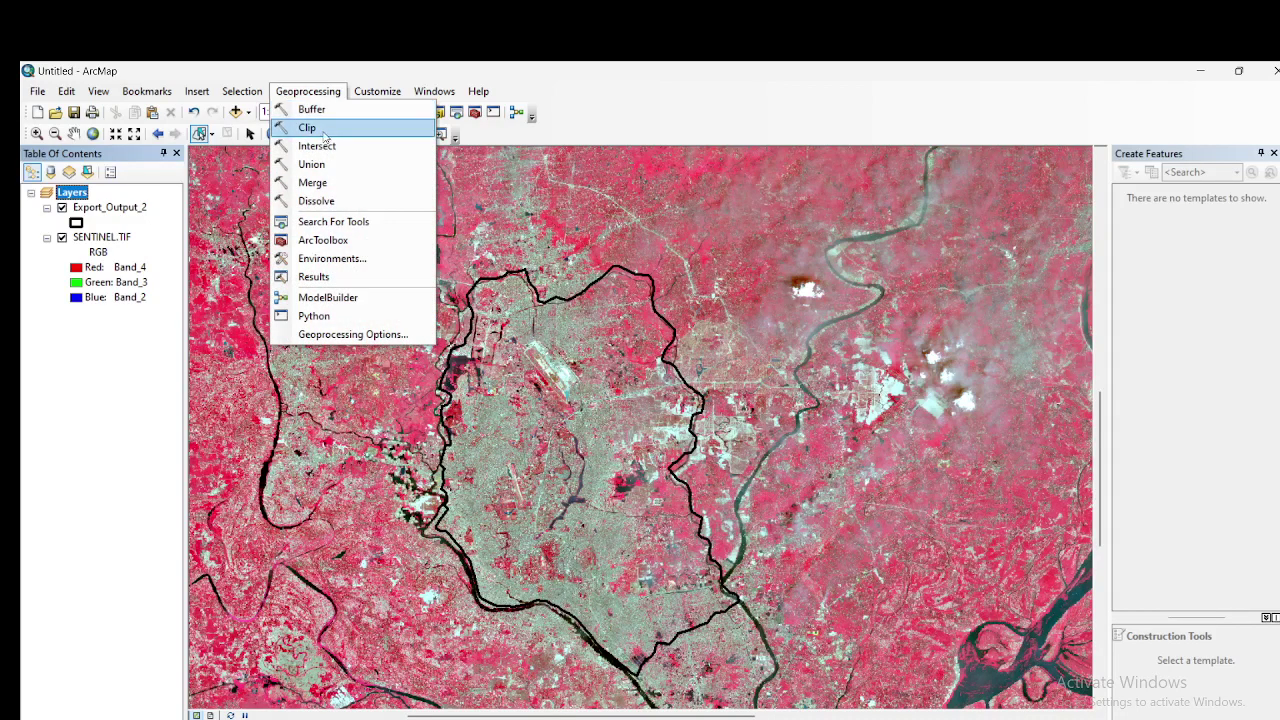
pyautogui.click(310, 128)
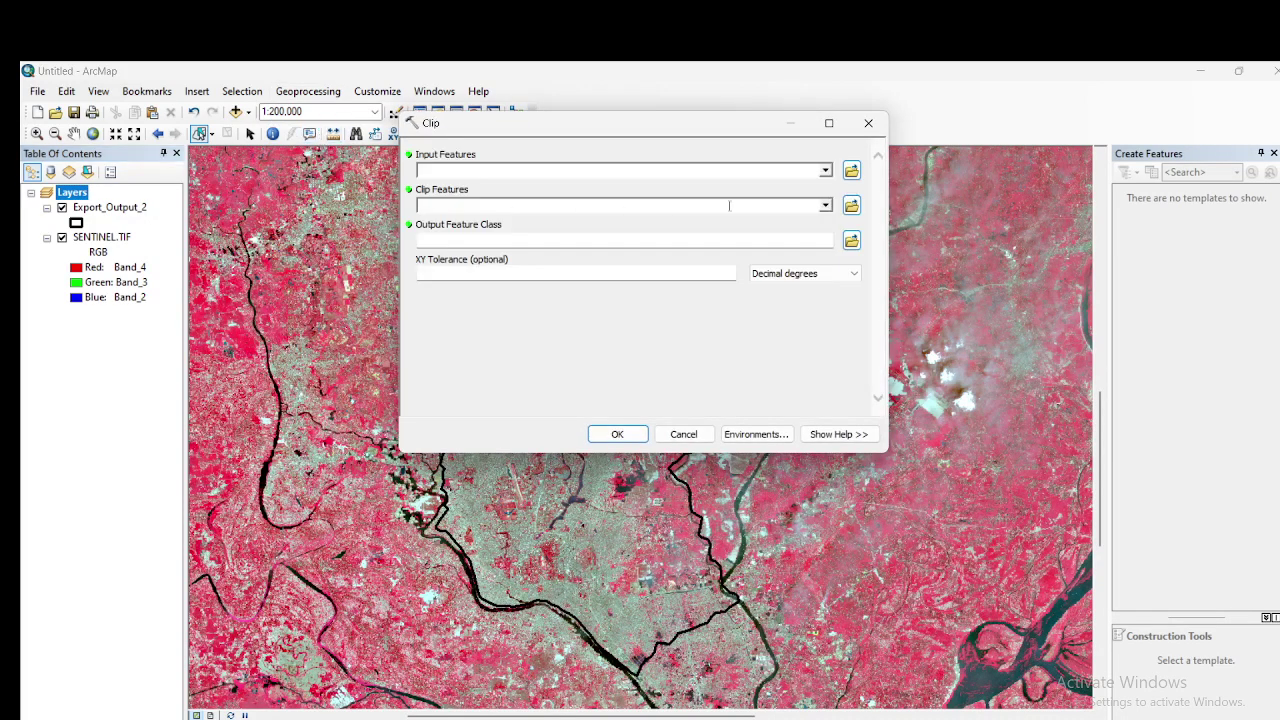
pyautogui.click(825, 171)
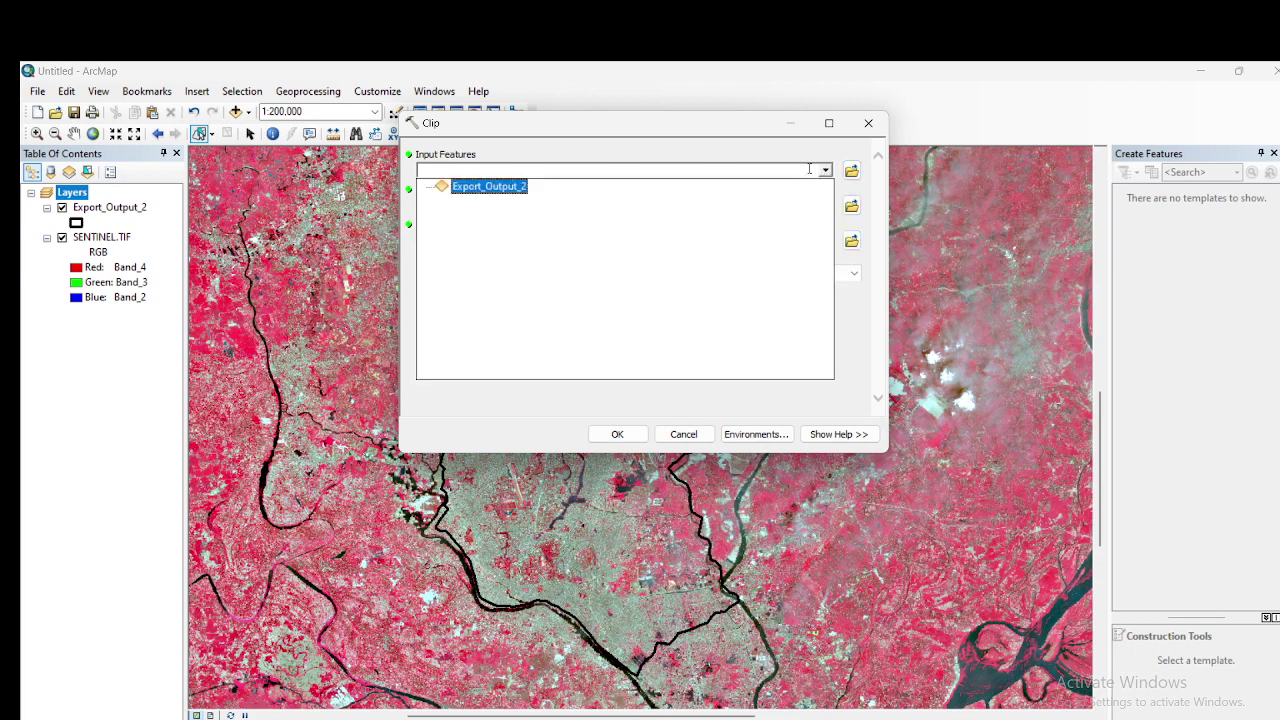
pyautogui.click(482, 188)
pyautogui.click(825, 205)
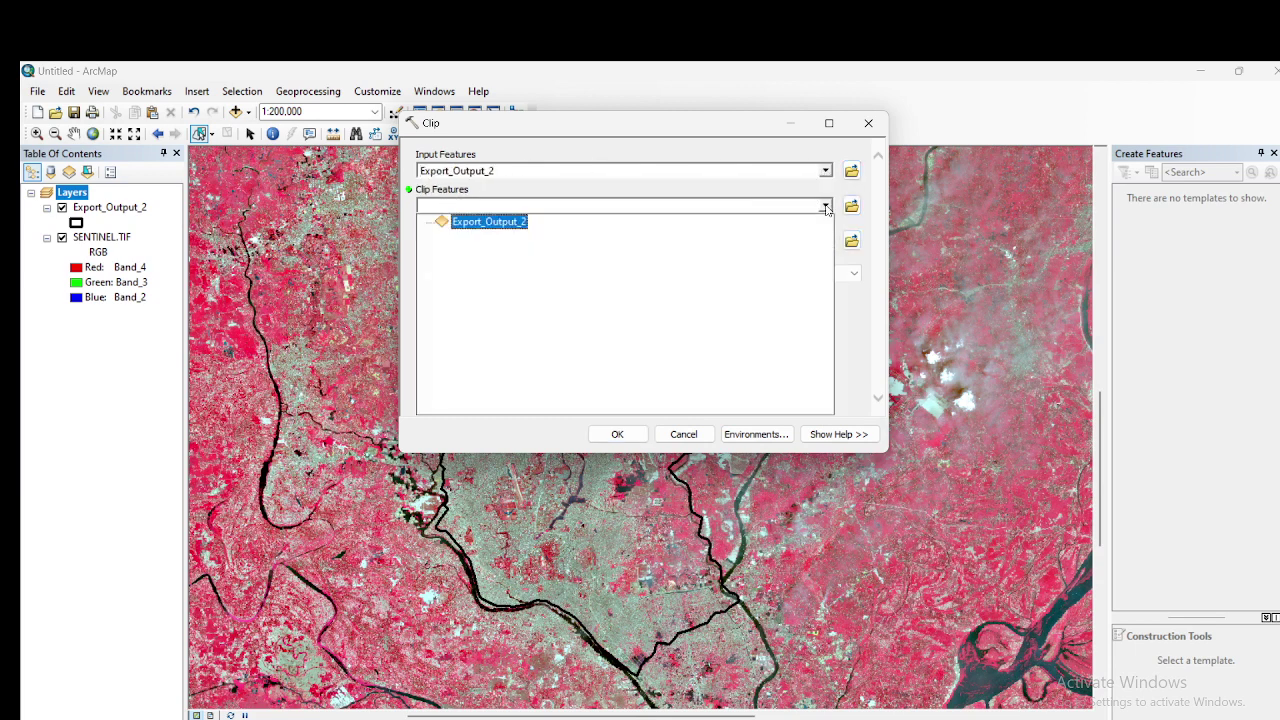
pyautogui.click(660, 188)
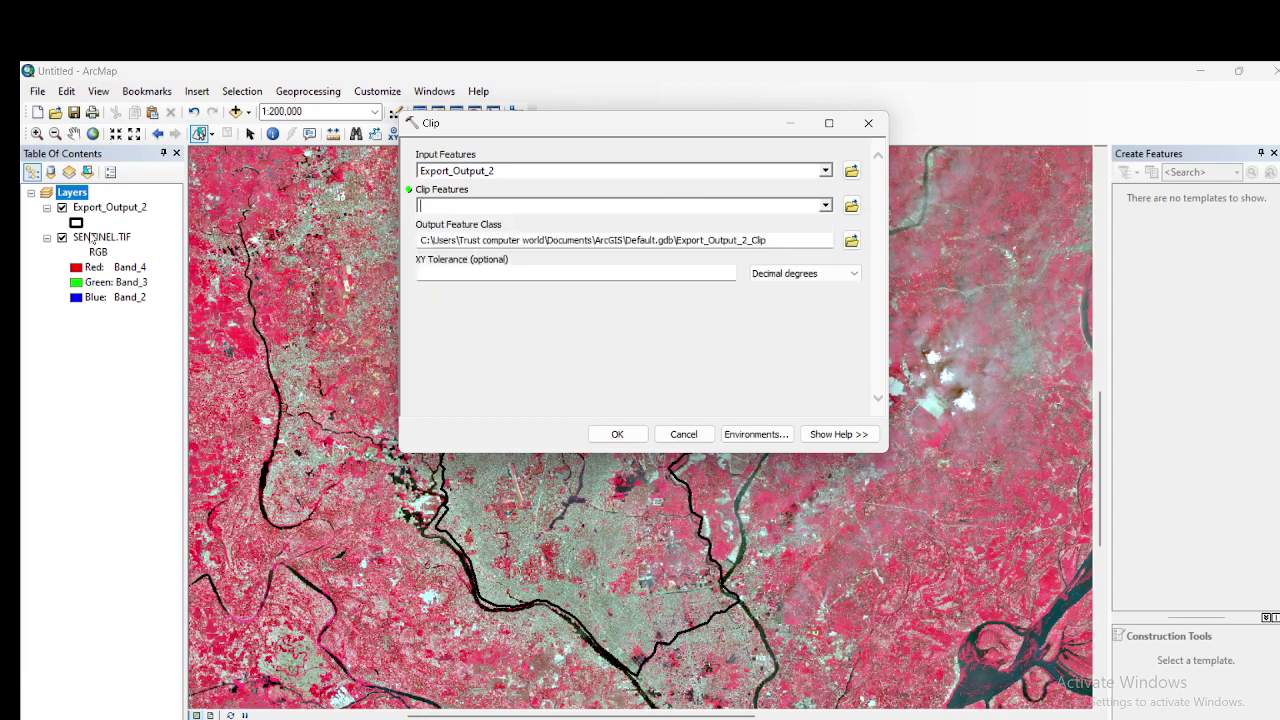
pyautogui.moveTo(93, 237); pyautogui.dragTo(455, 205)
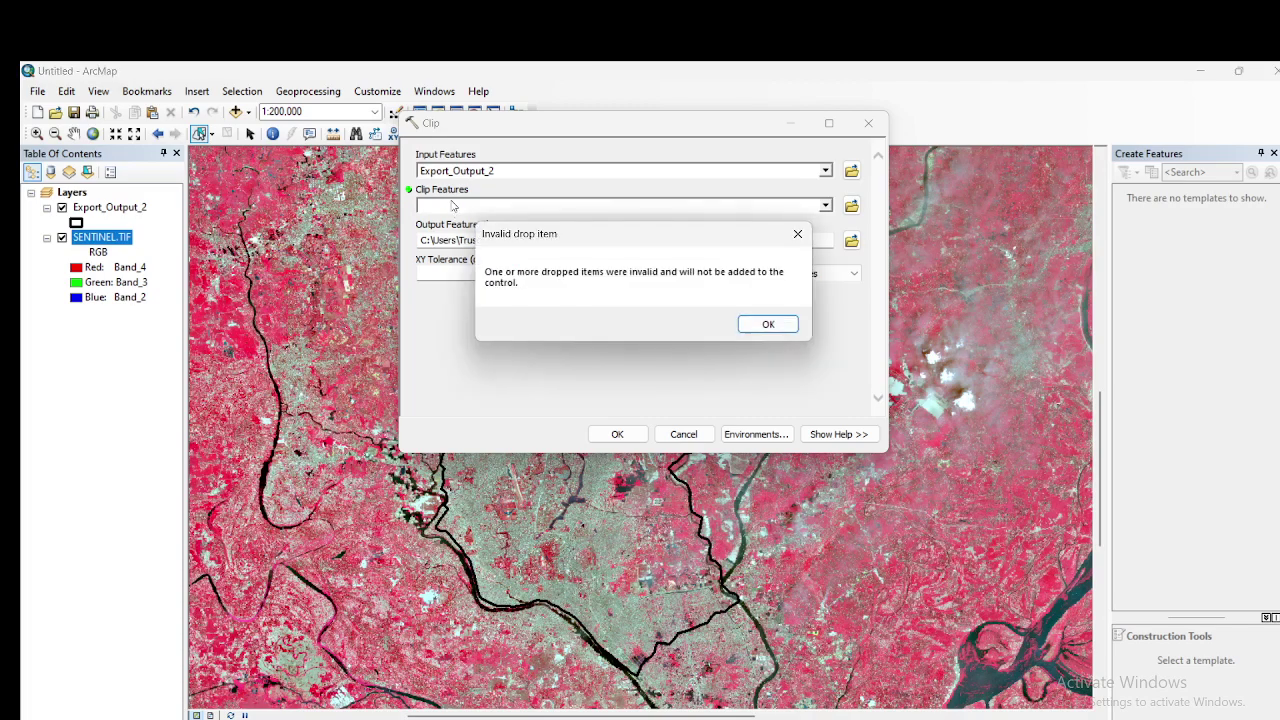
pyautogui.click(768, 324)
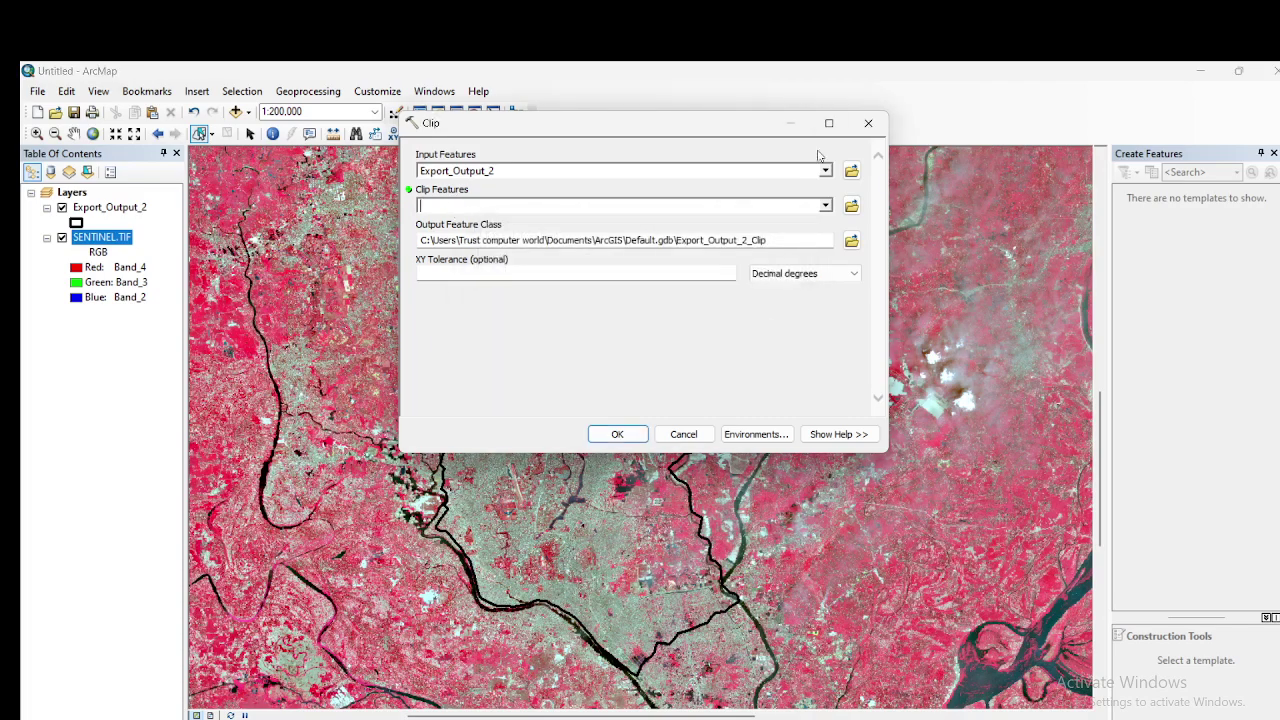
pyautogui.click(868, 123)
# Step: Reopen the Clip tool and try to assign the SENTINEL.TIF layer as its input features
pyautogui.click(301, 95)
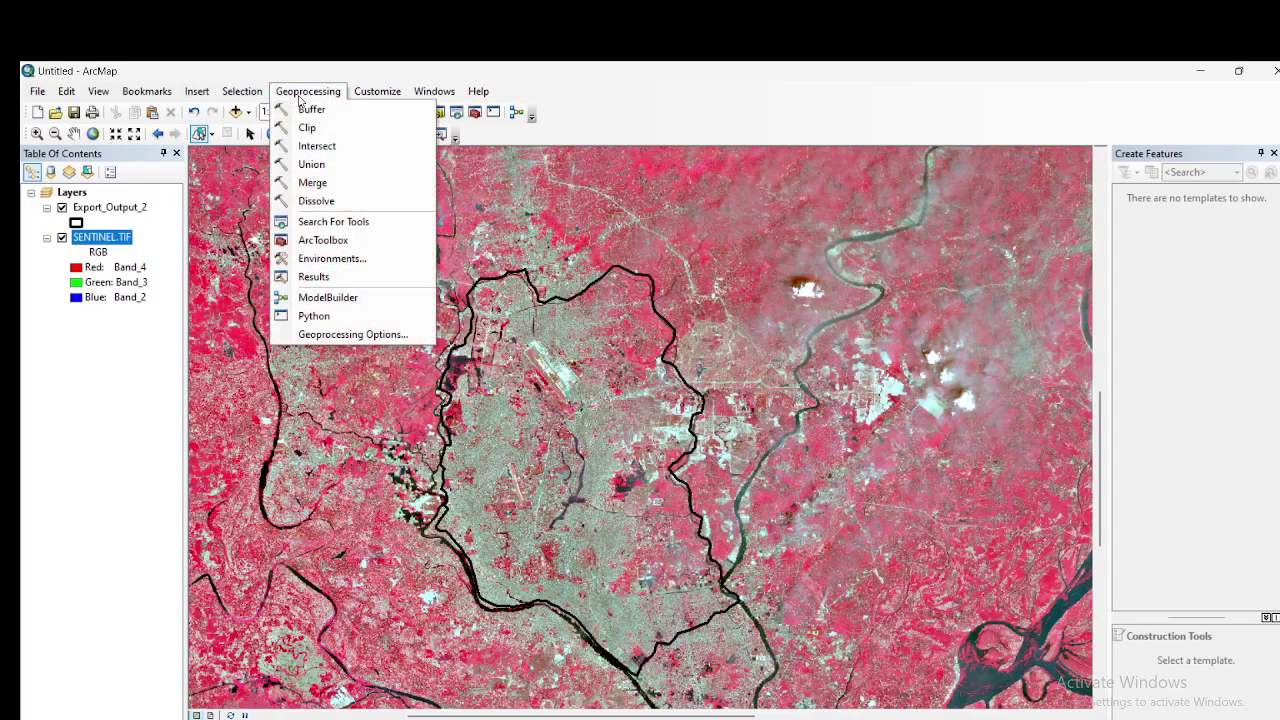
pyautogui.click(297, 135)
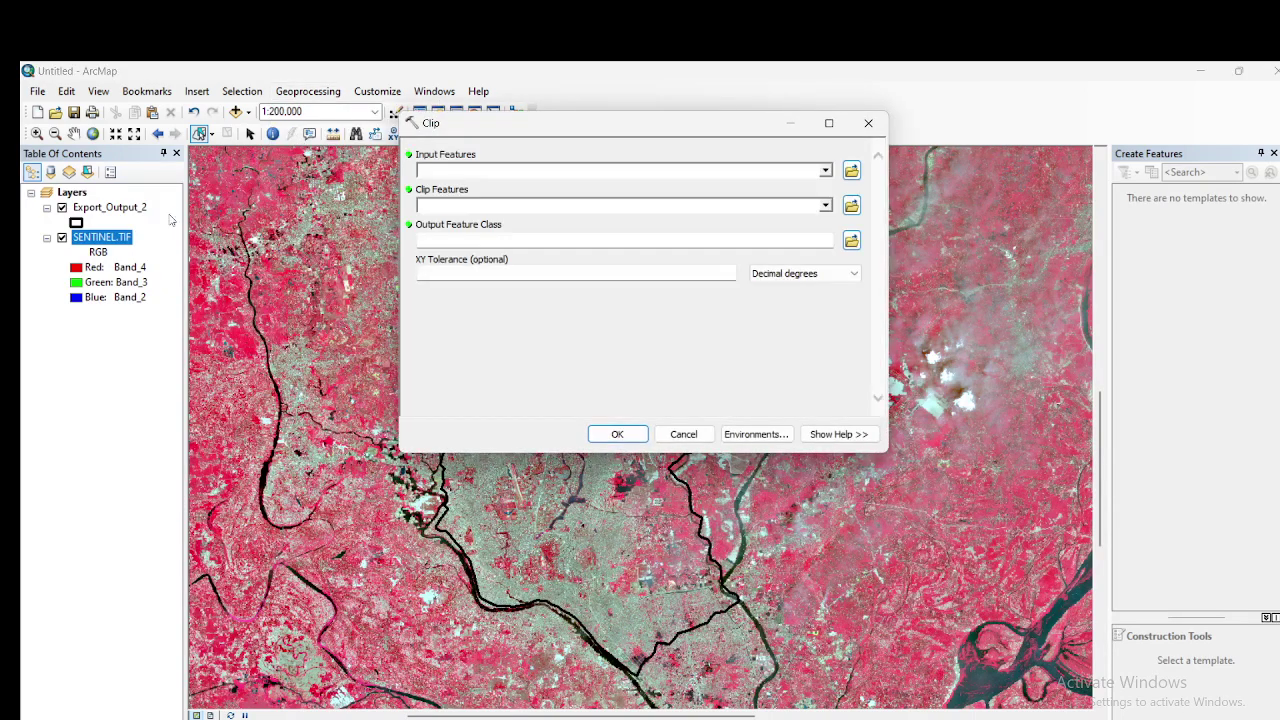
pyautogui.moveTo(86, 243); pyautogui.dragTo(488, 175)
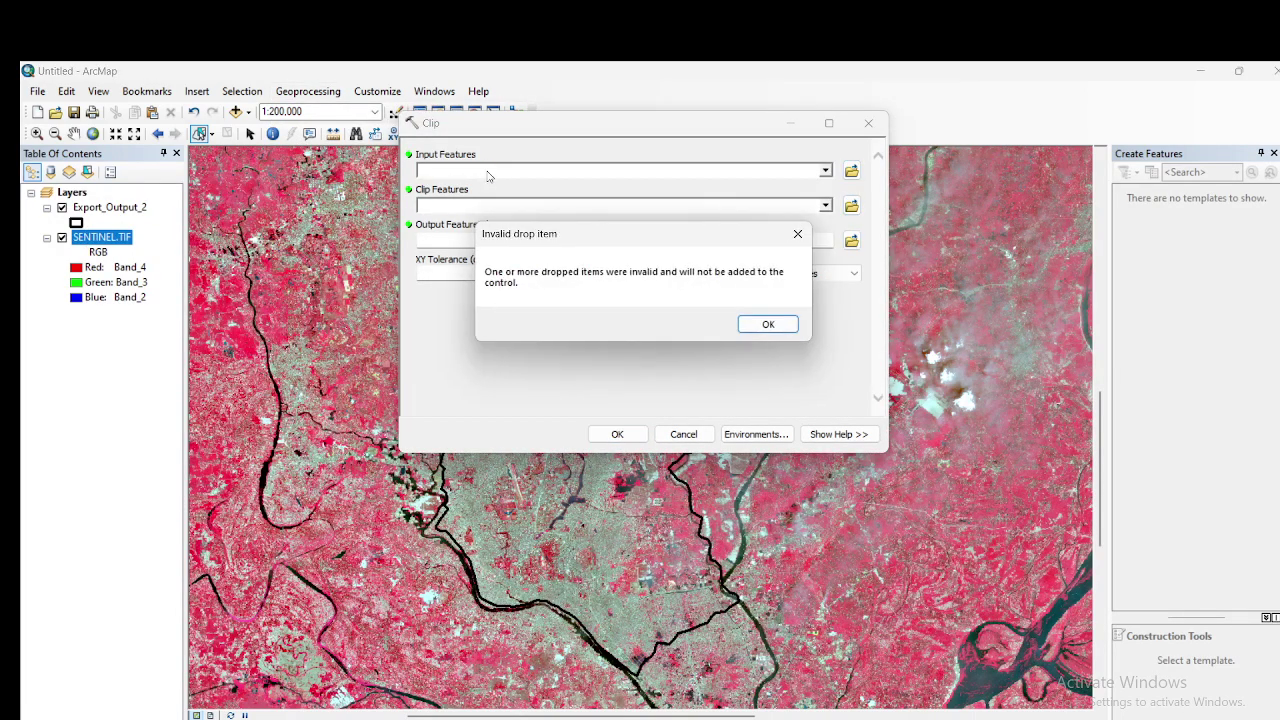
pyautogui.click(797, 233)
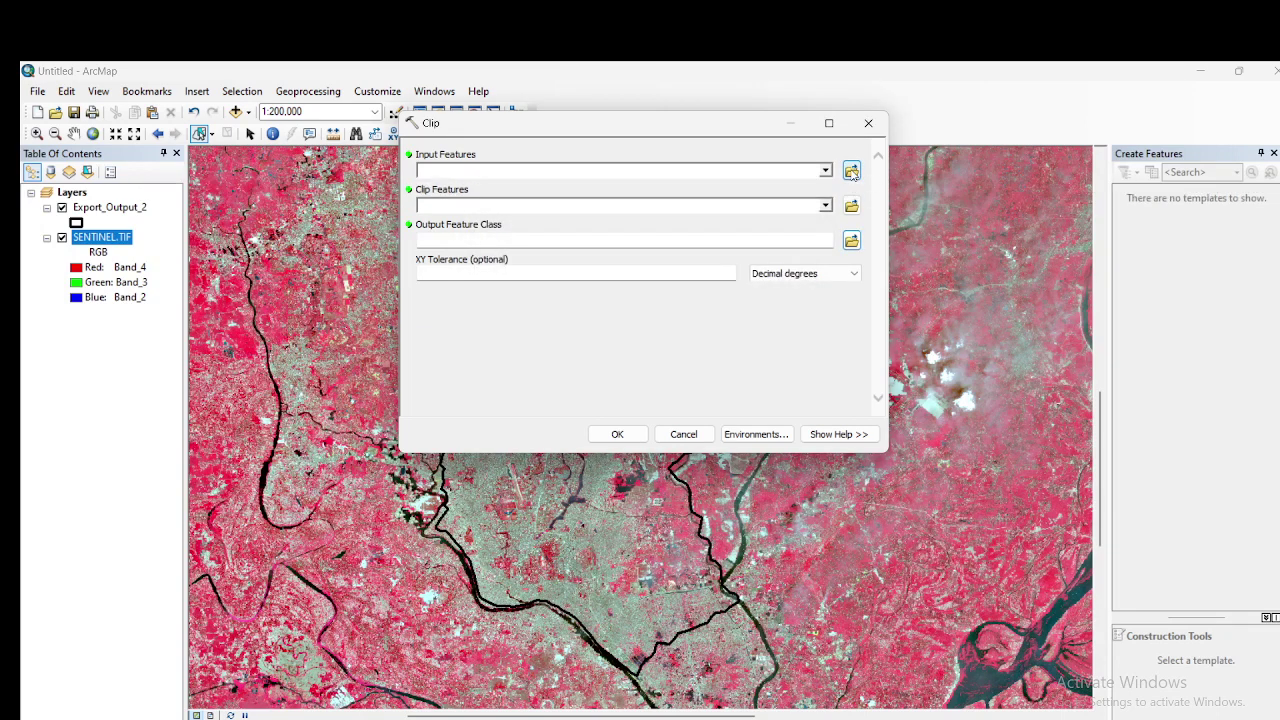
pyautogui.click(851, 171)
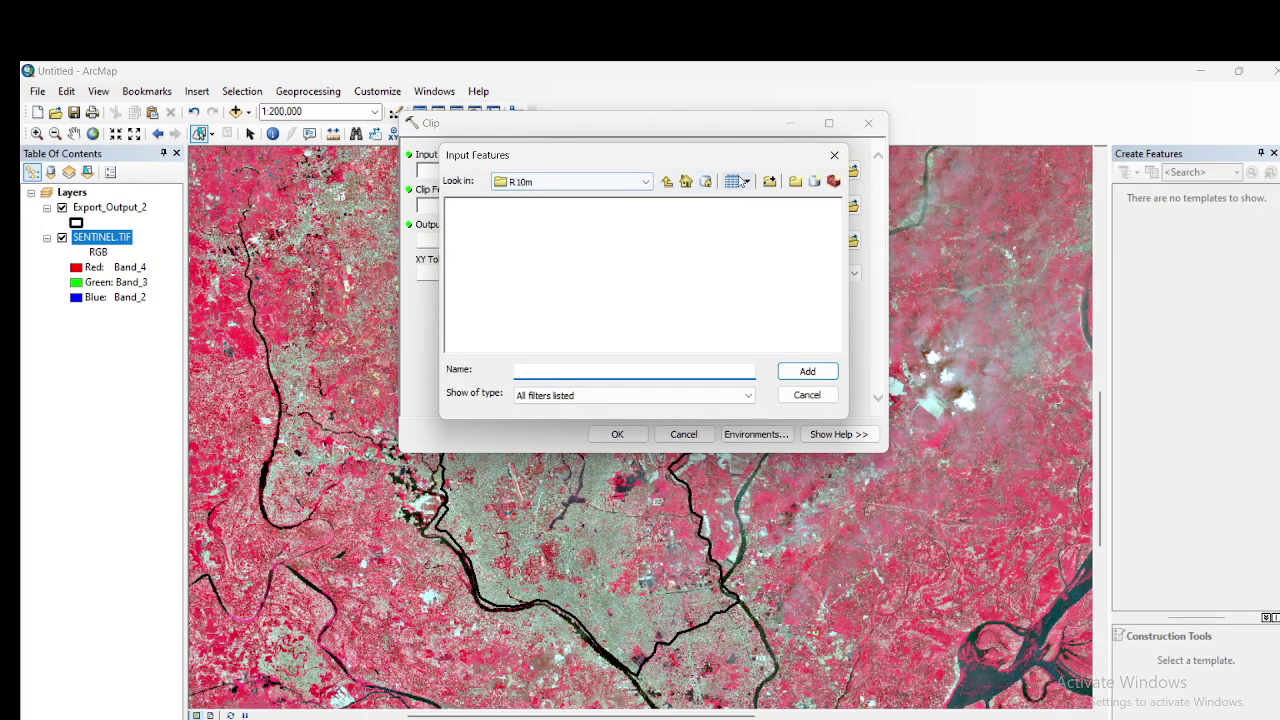
pyautogui.click(631, 184)
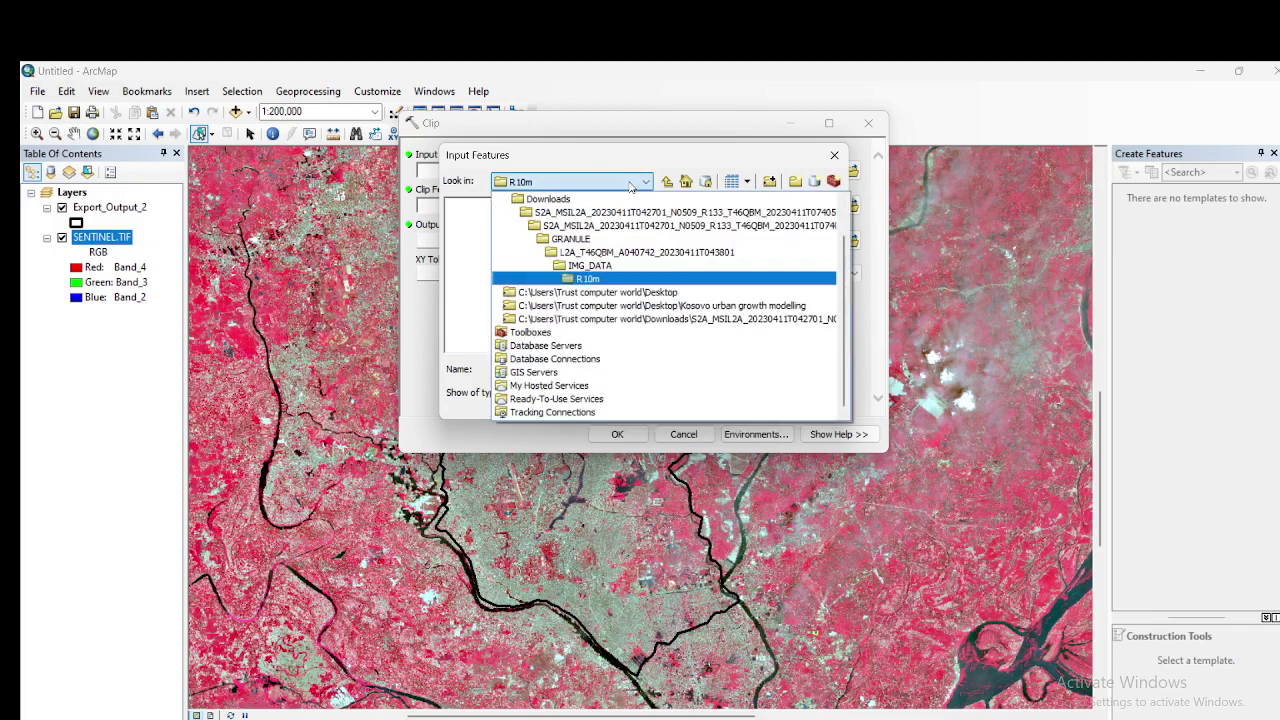
pyautogui.scroll(1, 560, 222)
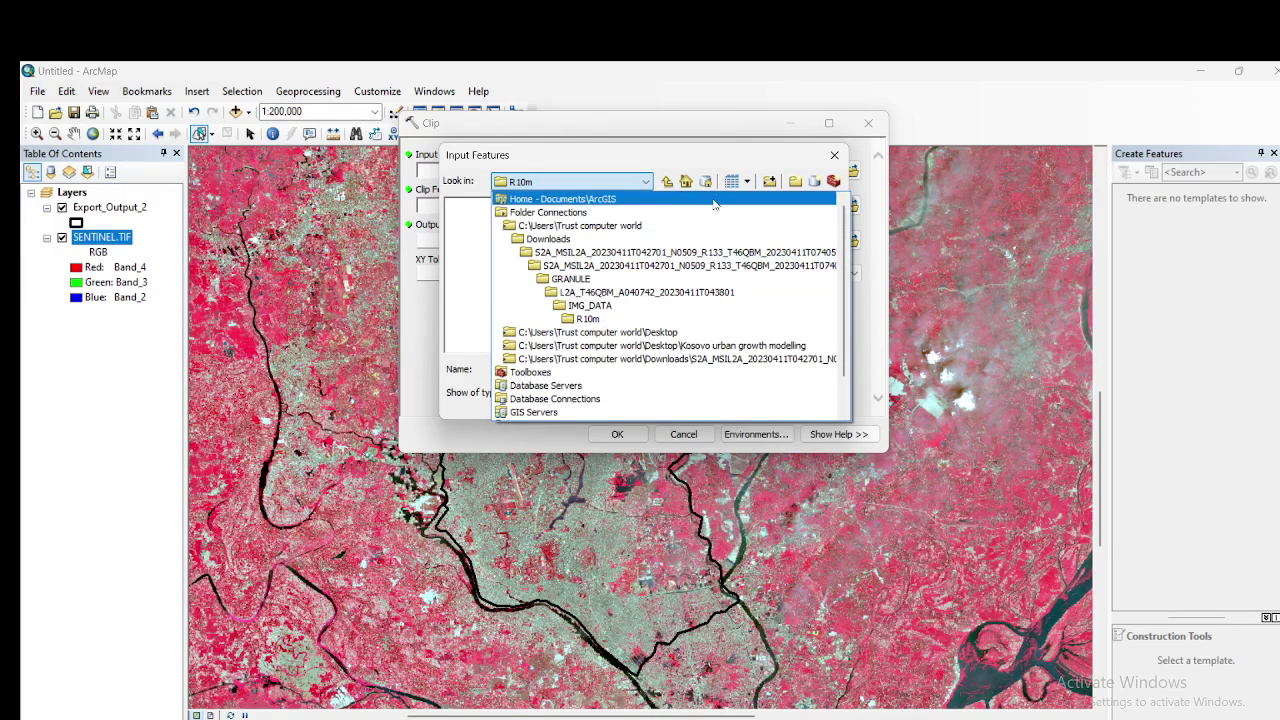
pyautogui.click(594, 332)
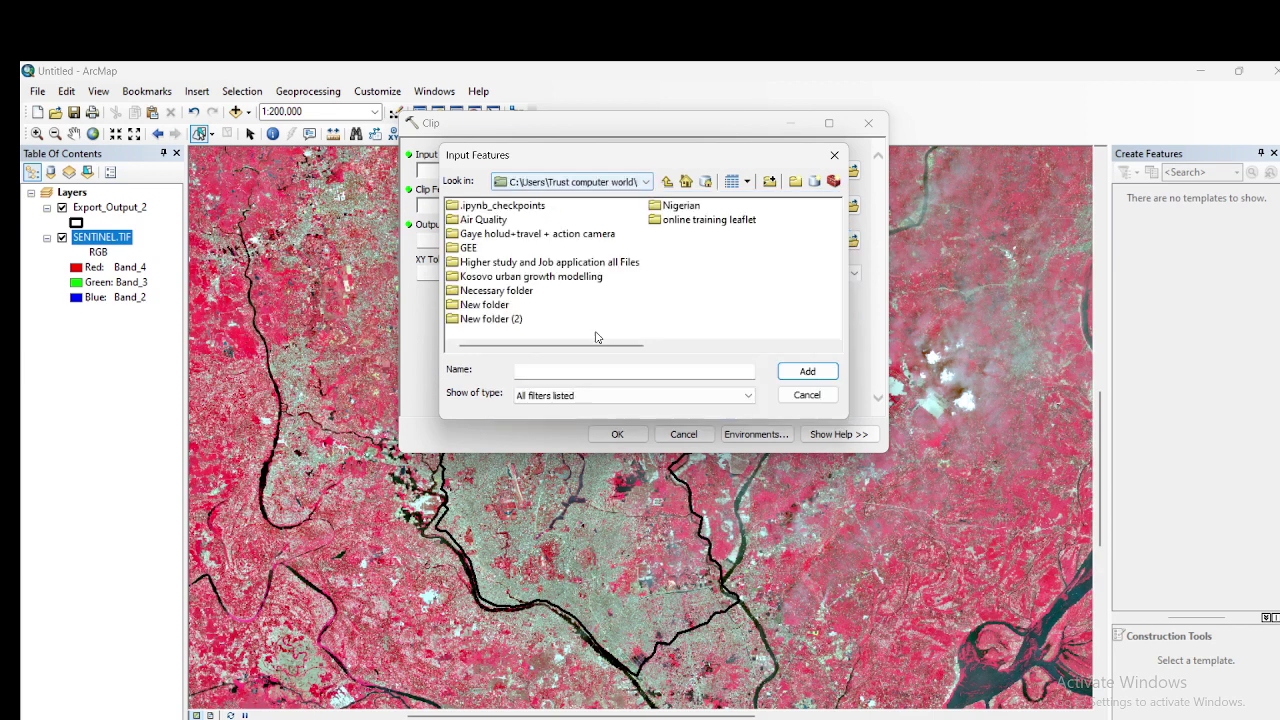
pyautogui.doubleClick(493, 277)
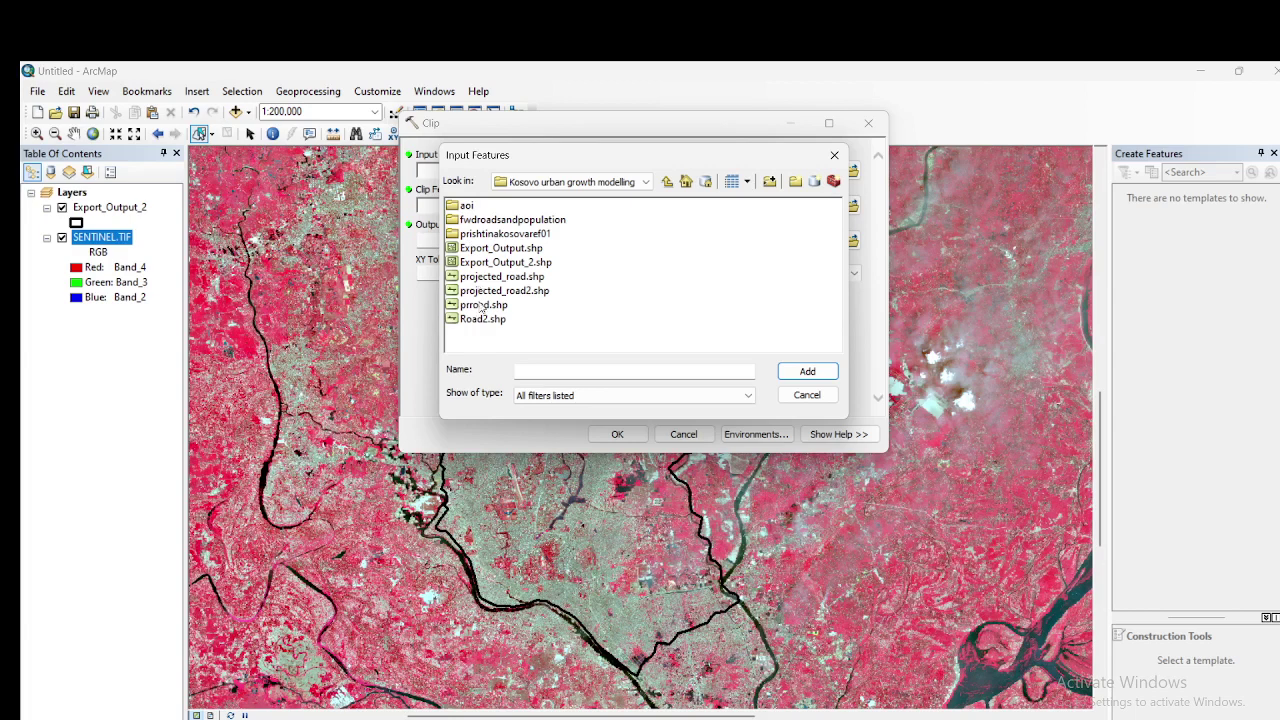
pyautogui.click(568, 400)
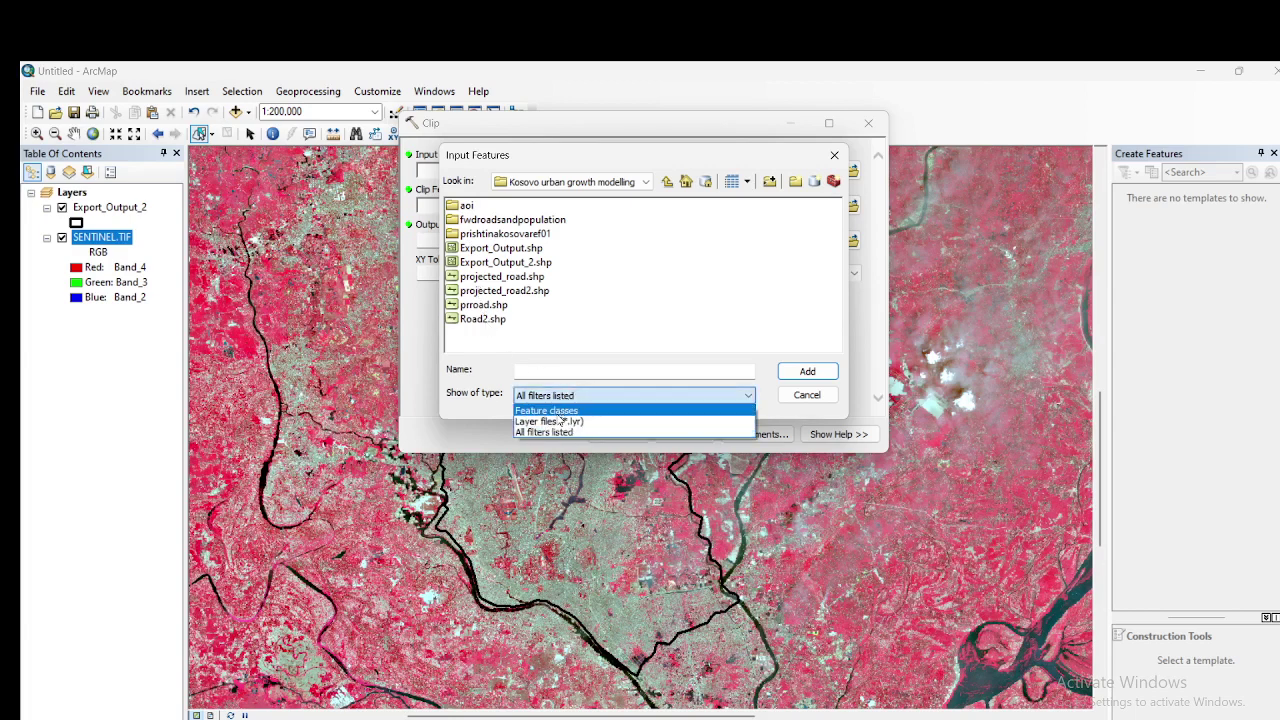
pyautogui.click(561, 422)
pyautogui.click(560, 397)
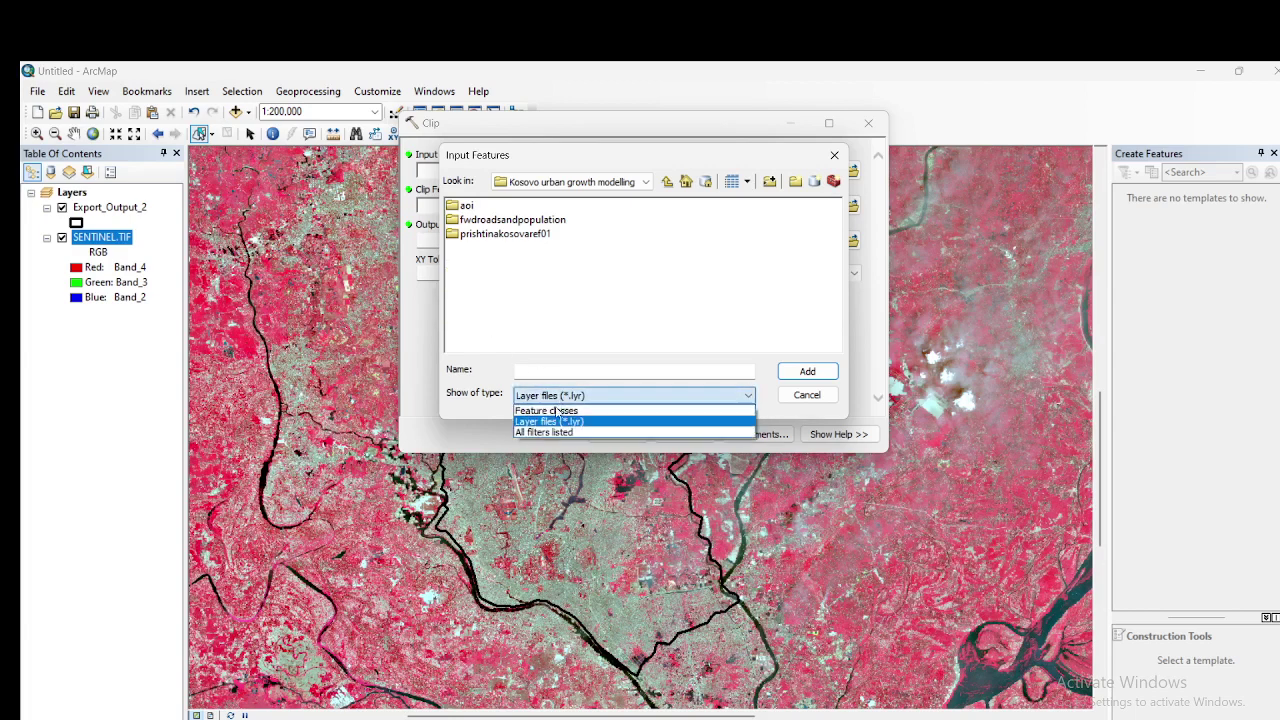
pyautogui.click(548, 420)
pyautogui.click(560, 395)
pyautogui.click(560, 408)
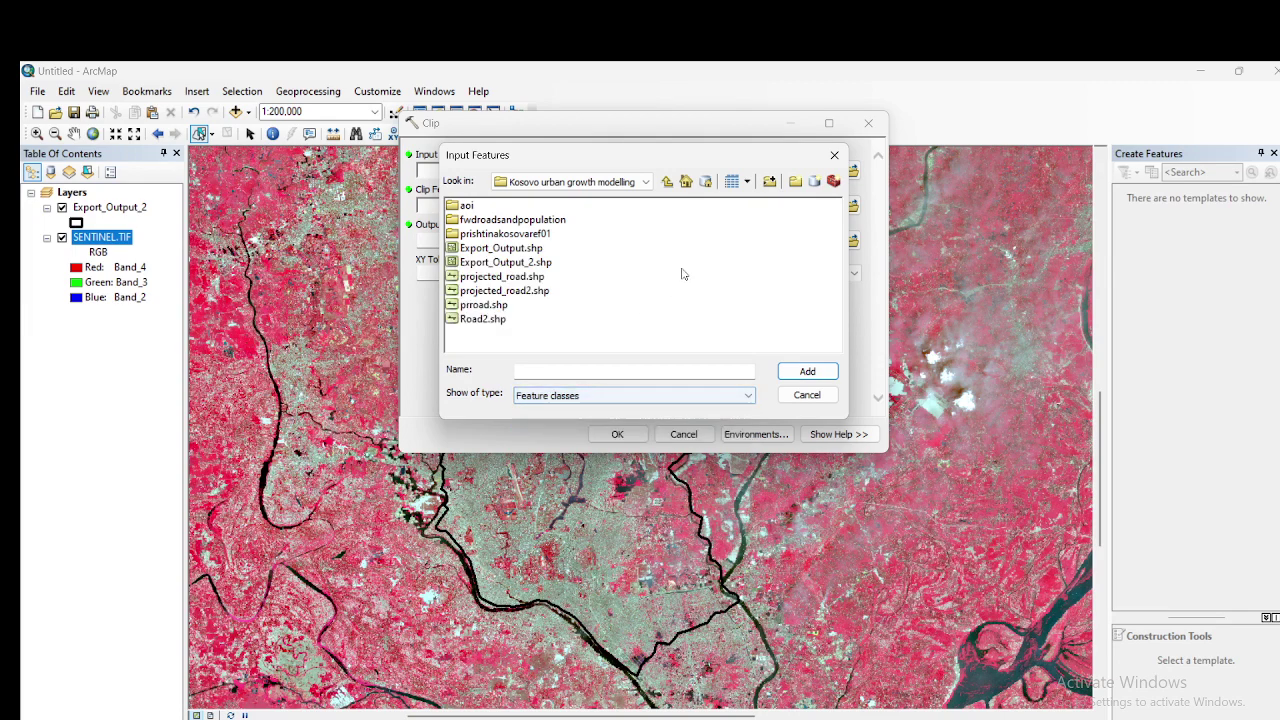
pyautogui.click(834, 155)
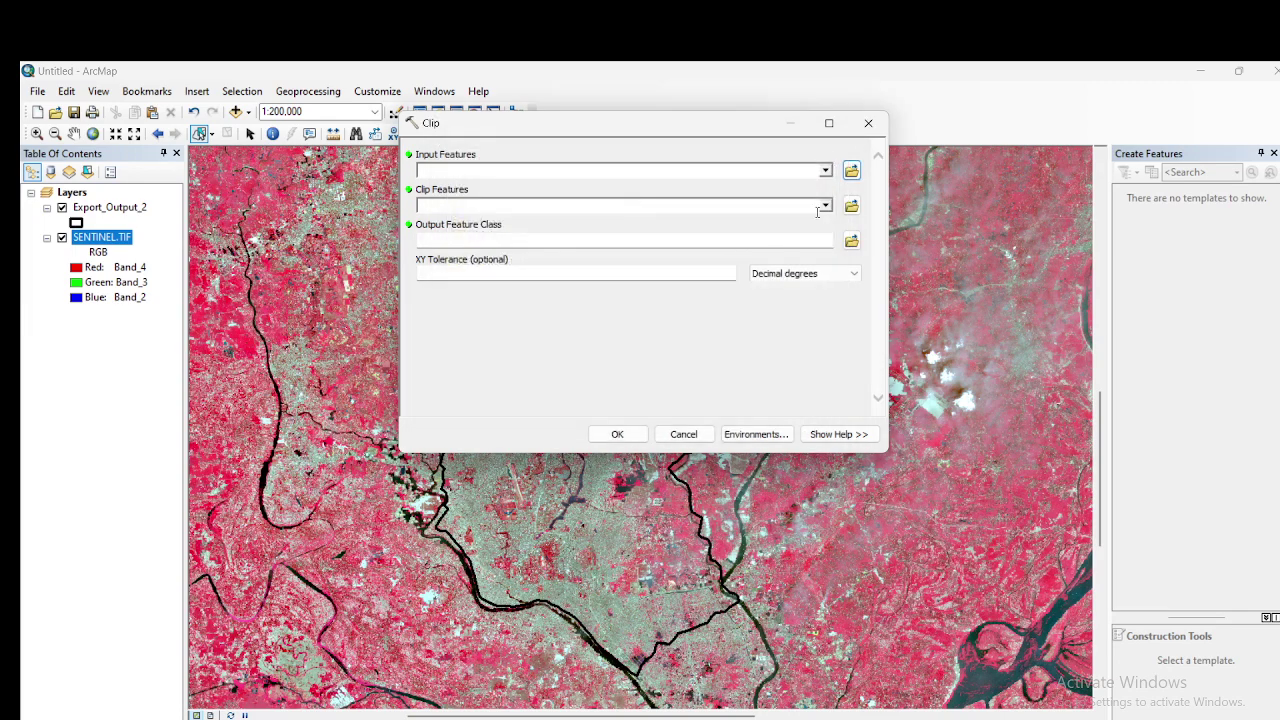
pyautogui.click(868, 123)
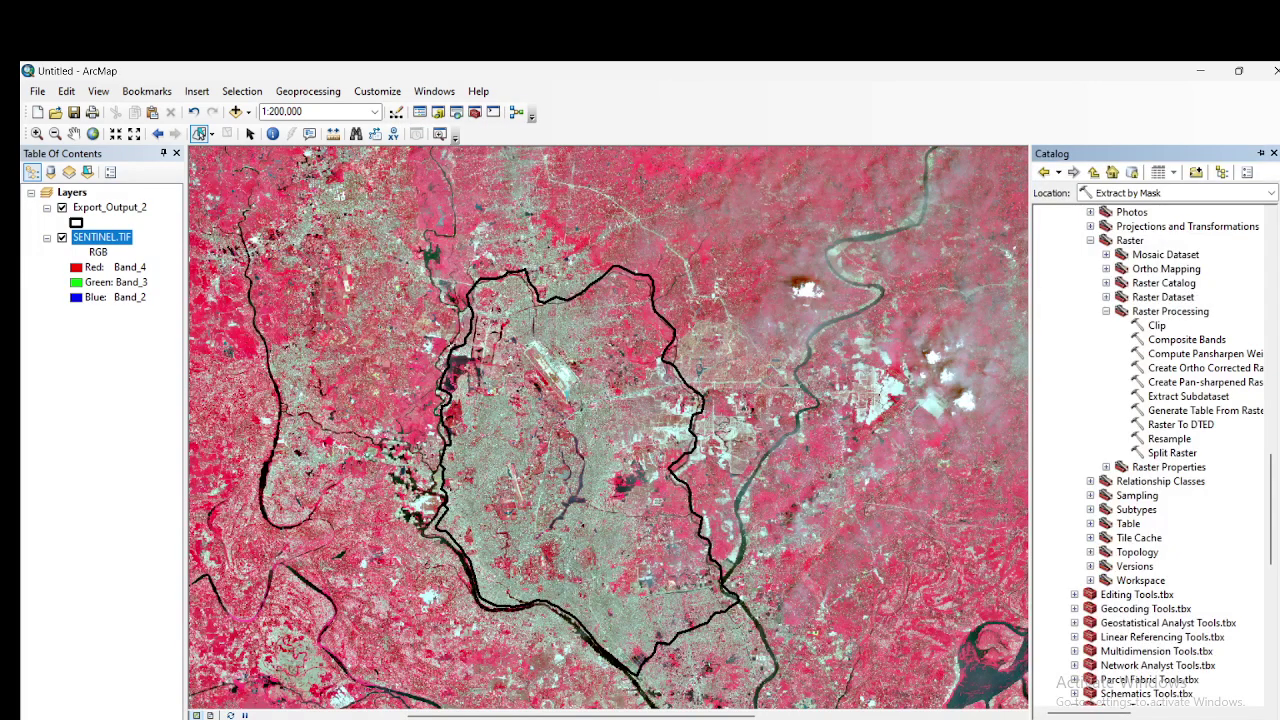
# Step: Set up the raster Clip tool with SENTINEL.TIF as input raster and Export_Output_2 as output extent
pyautogui.doubleClick(1158, 326)
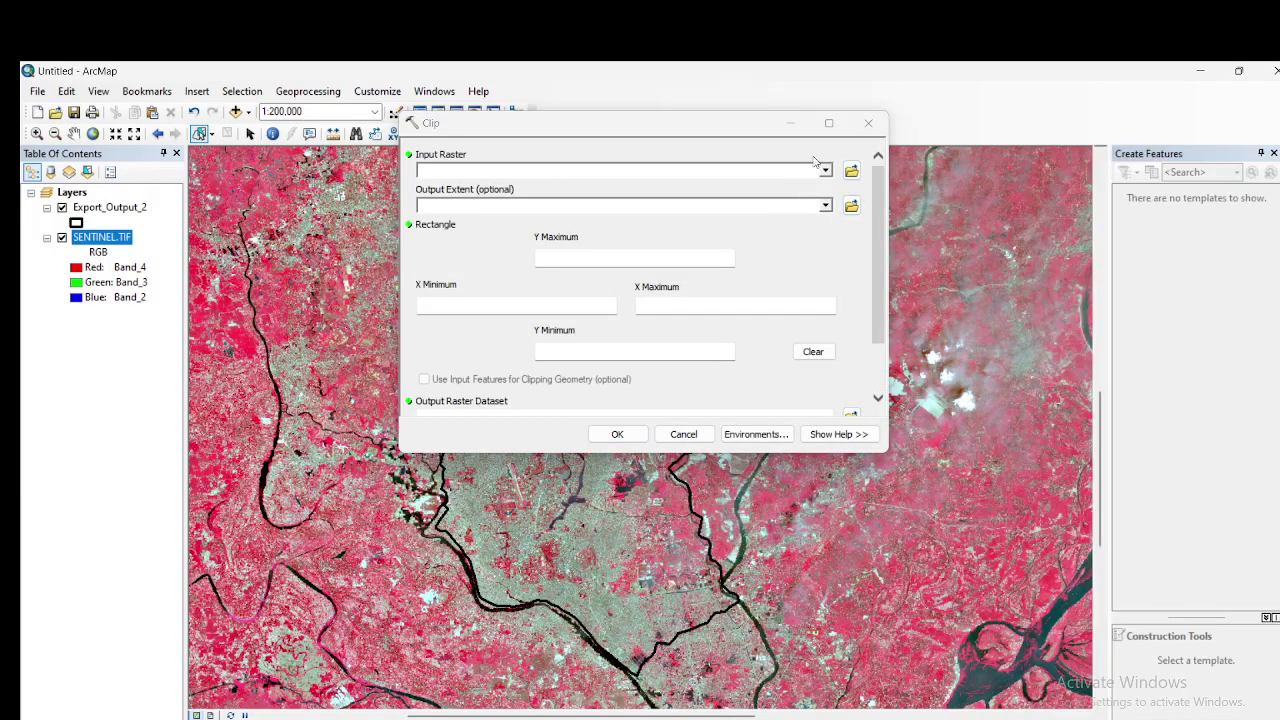
pyautogui.click(825, 171)
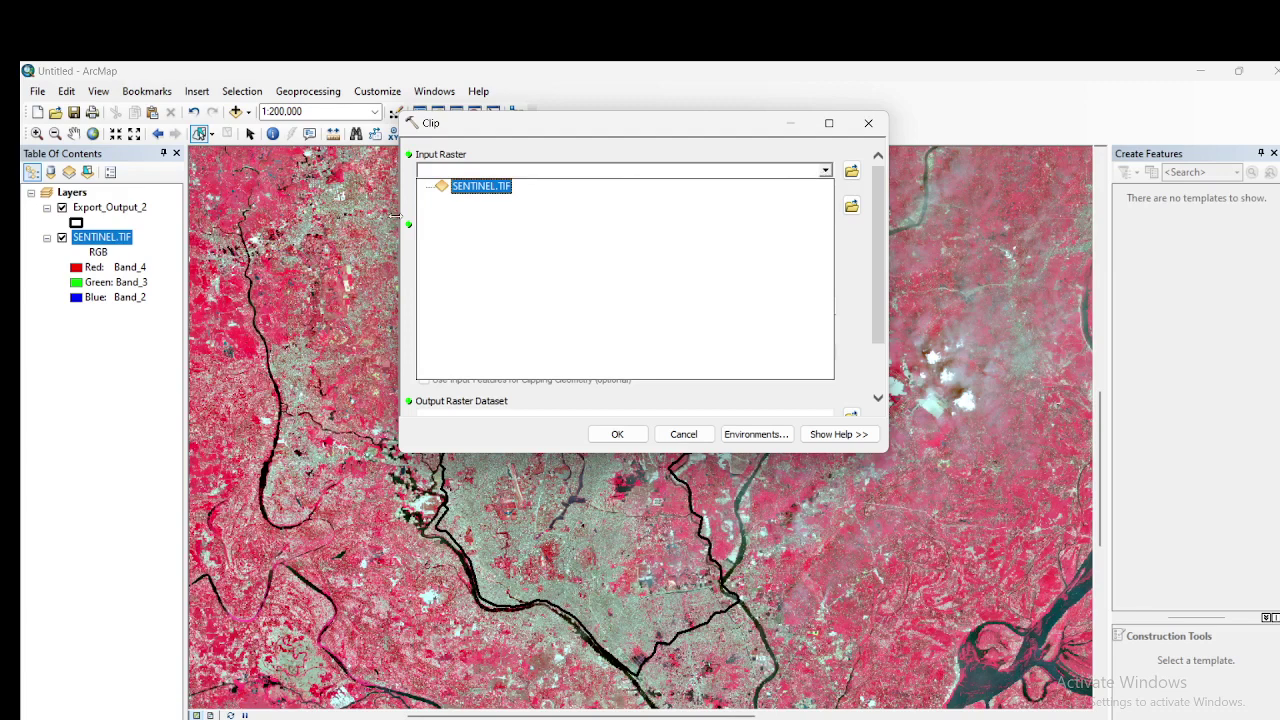
pyautogui.click(479, 188)
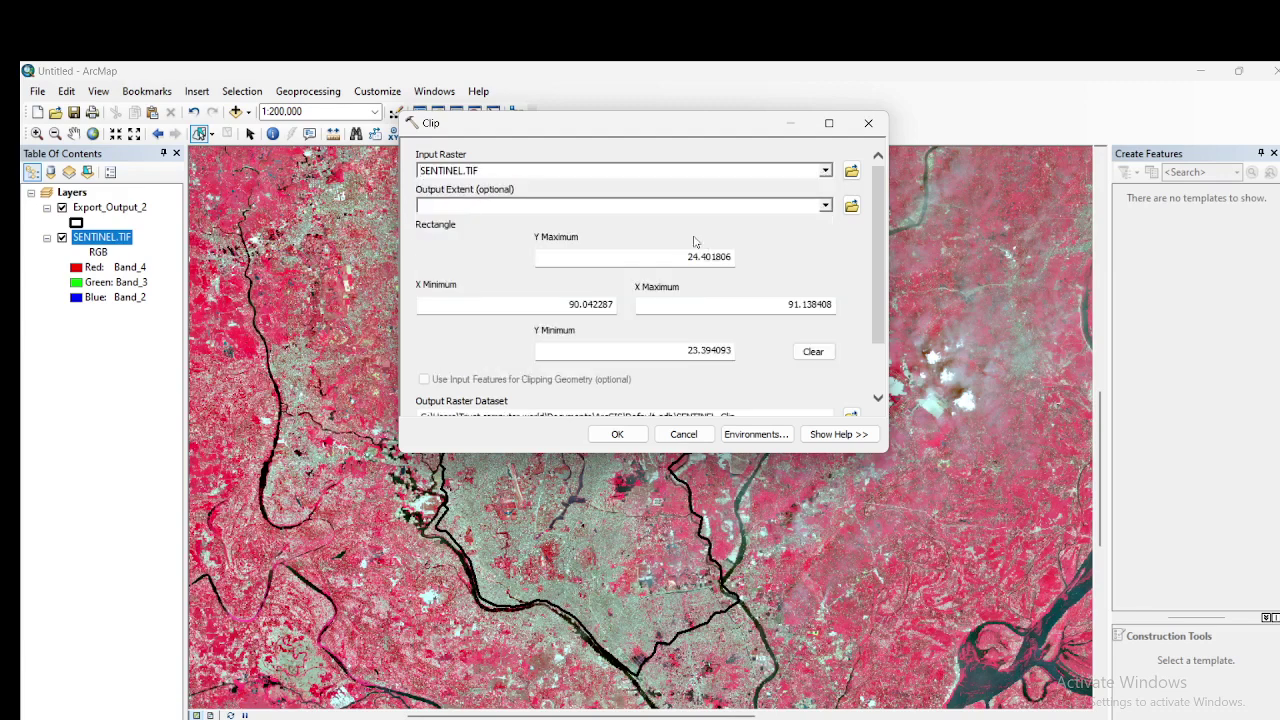
pyautogui.click(825, 205)
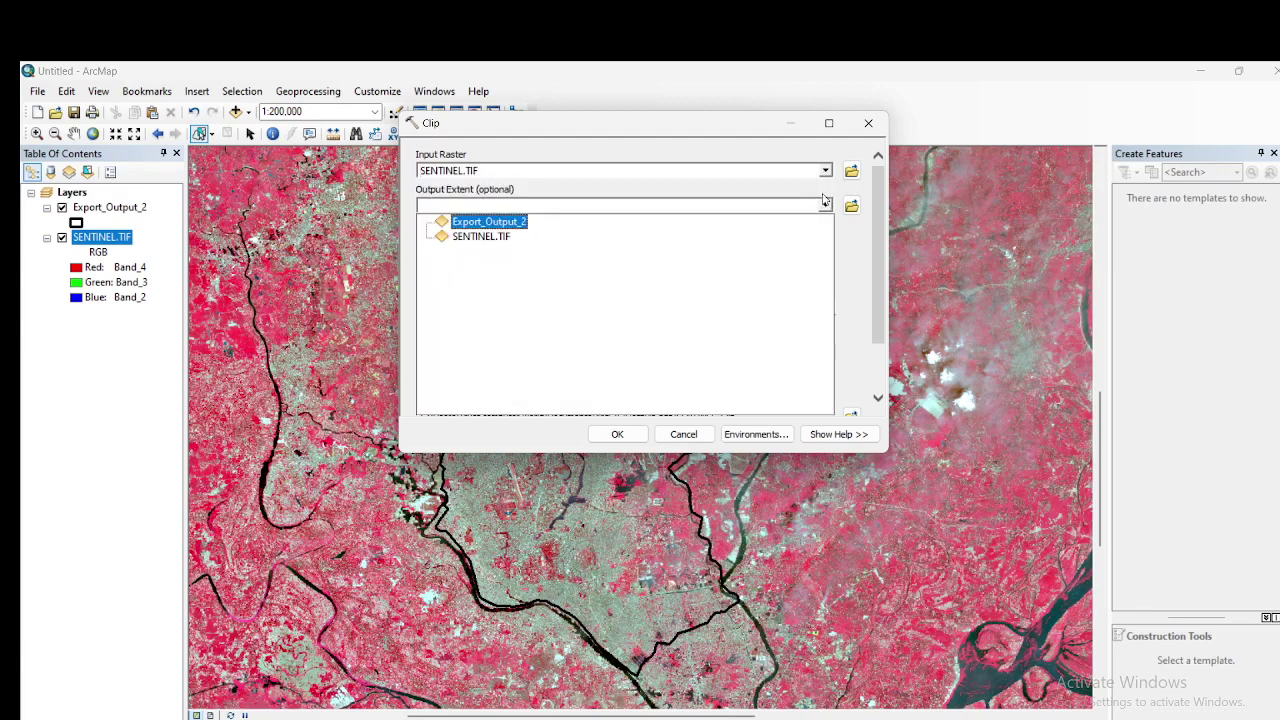
pyautogui.click(491, 222)
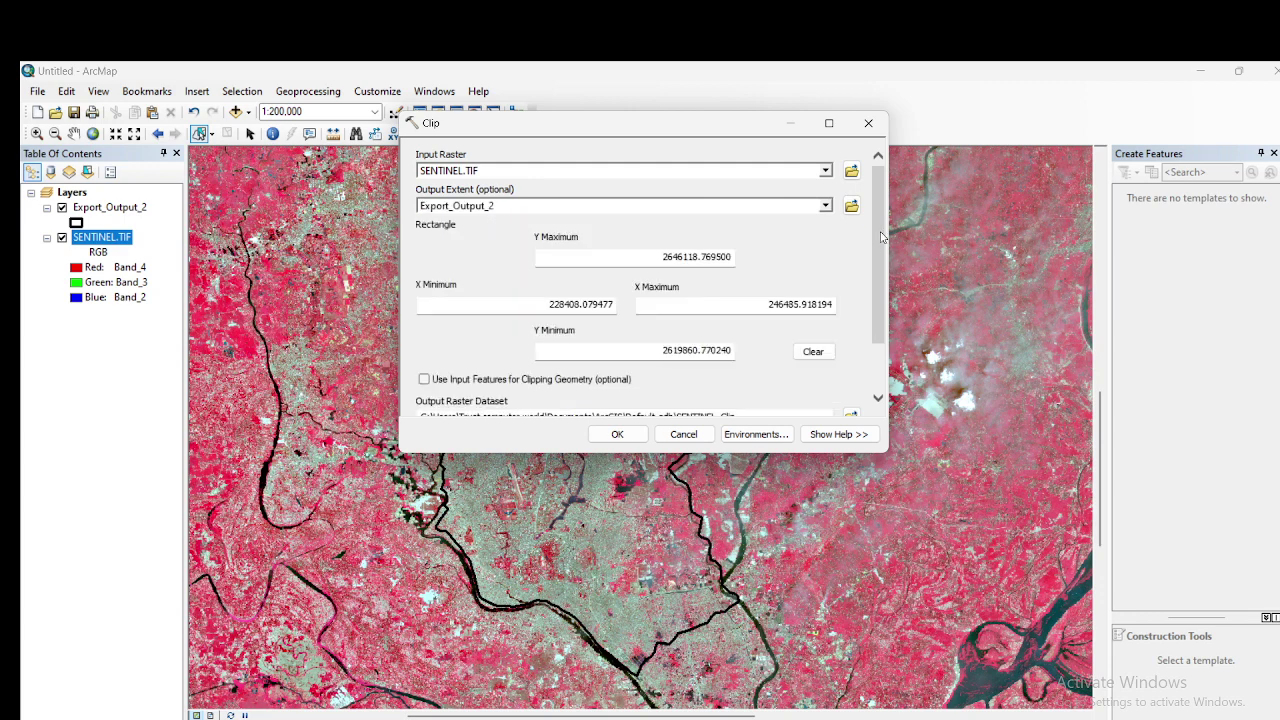
# Step: Try FINAL.TIF, final.TIF and IMG.TIF as the output raster name in the Kosovo urban growth modelling folder
pyautogui.moveTo(882, 238); pyautogui.dragTo(872, 350)
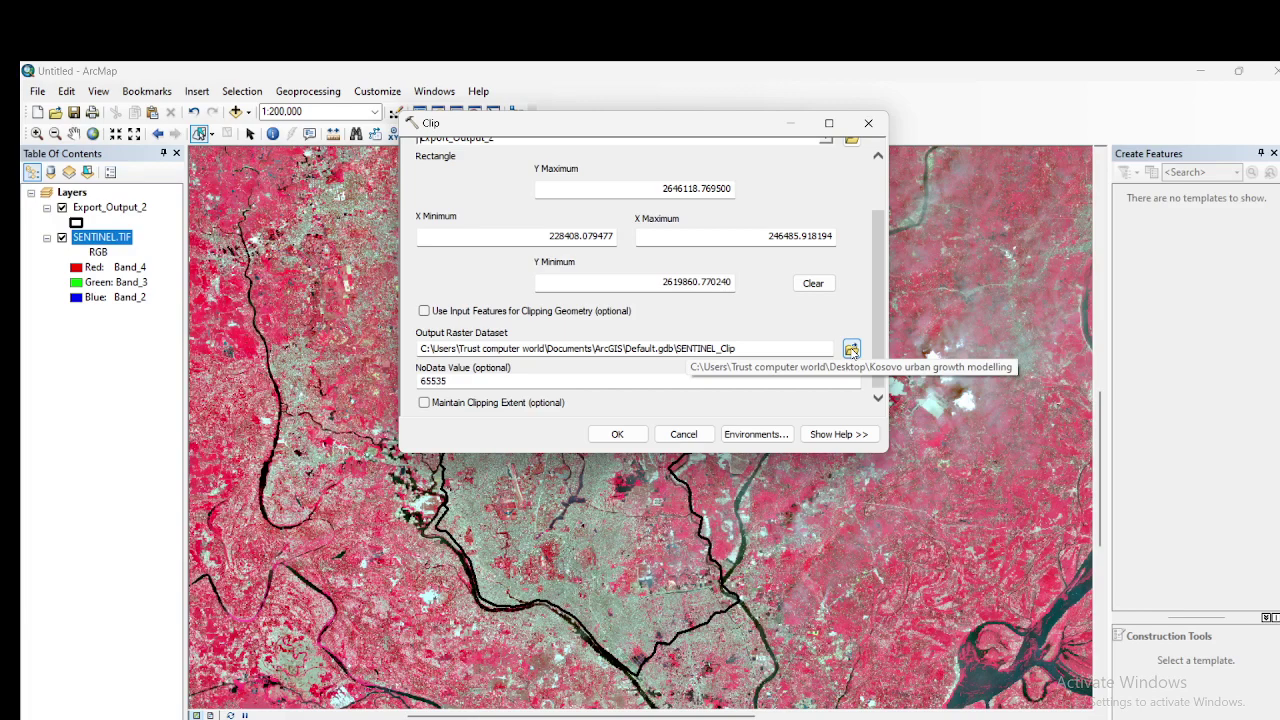
pyautogui.click(851, 350)
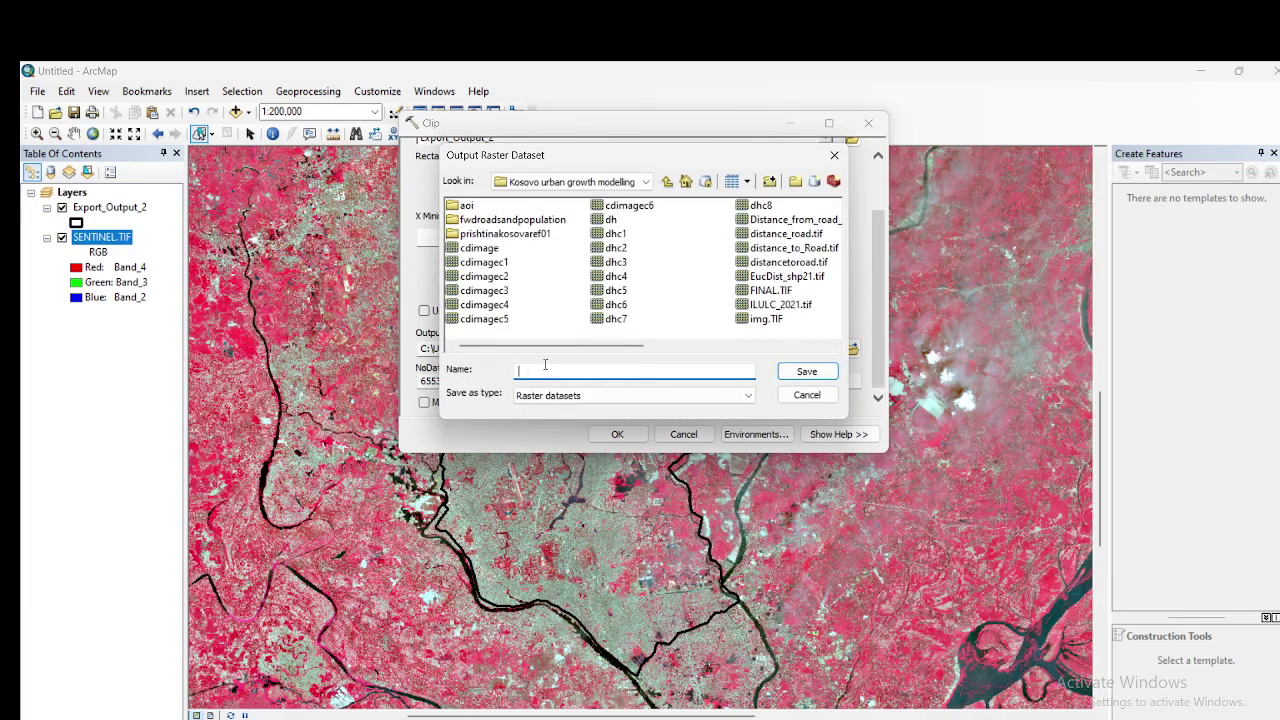
pyautogui.write('FIN')
pyautogui.write('AL.TIF')
pyautogui.click(805, 371)
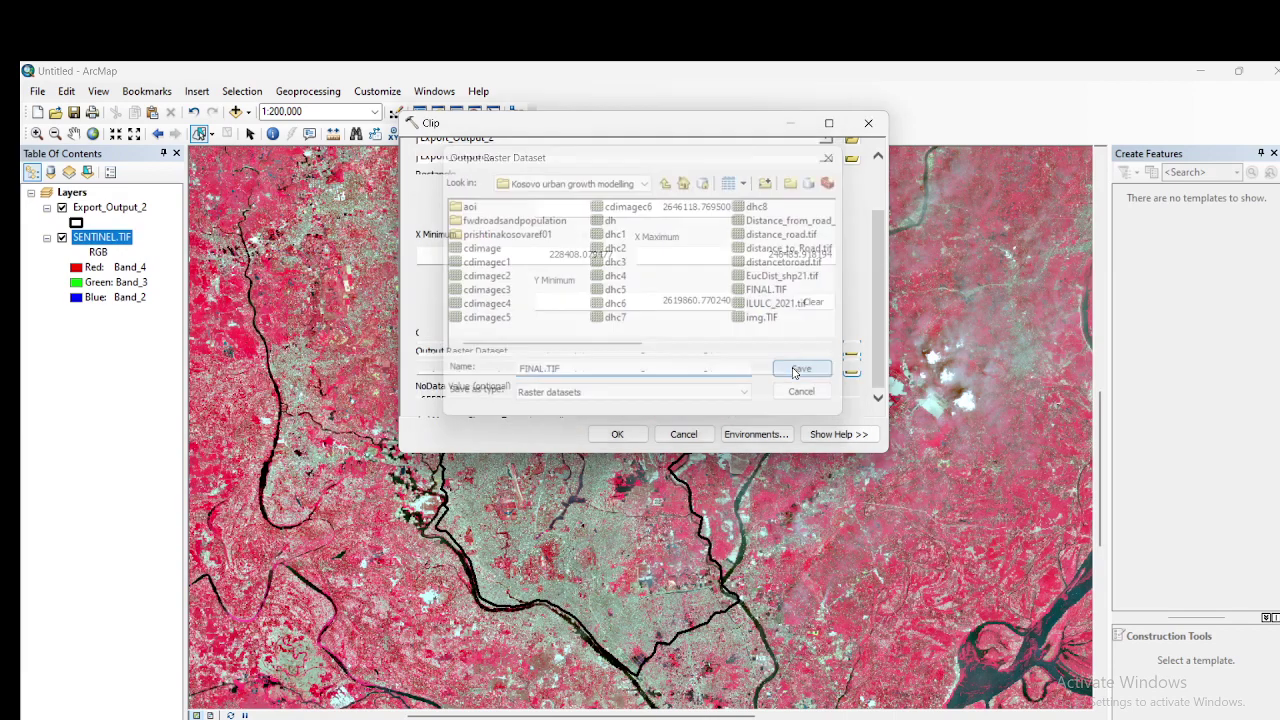
pyautogui.click(851, 369)
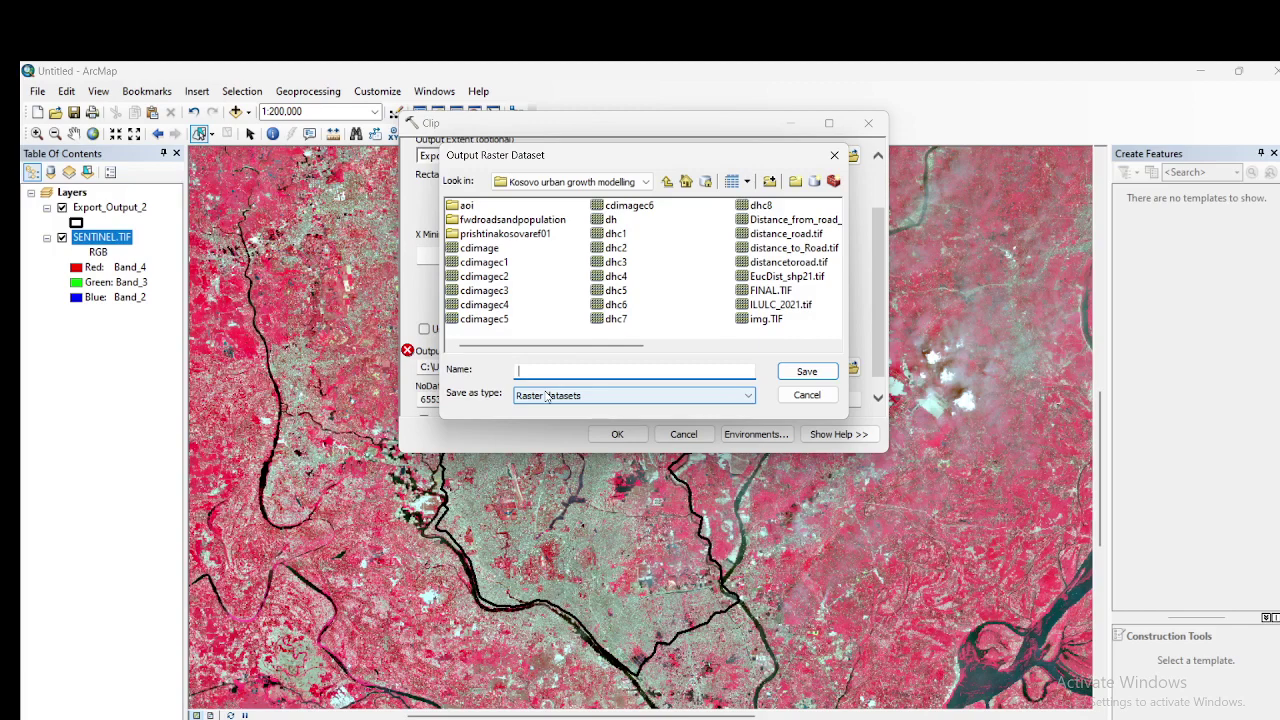
pyautogui.write('final.TIF')
pyautogui.click(806, 372)
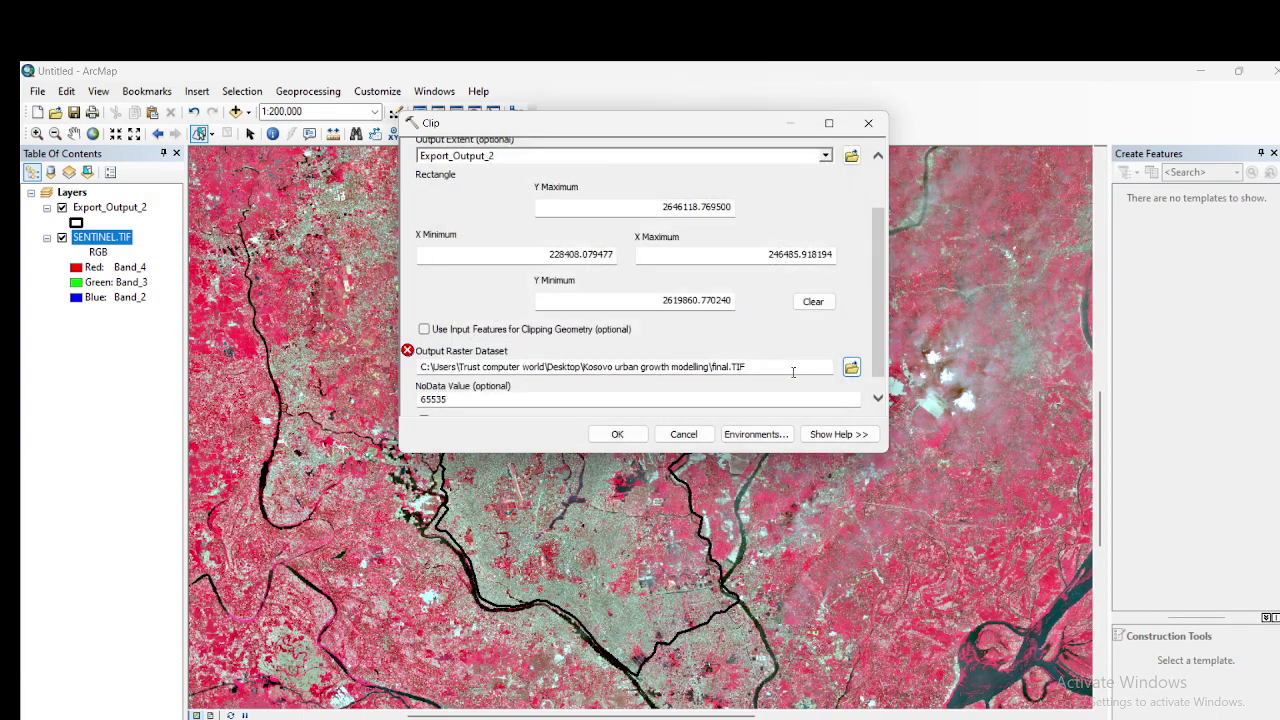
pyautogui.click(851, 367)
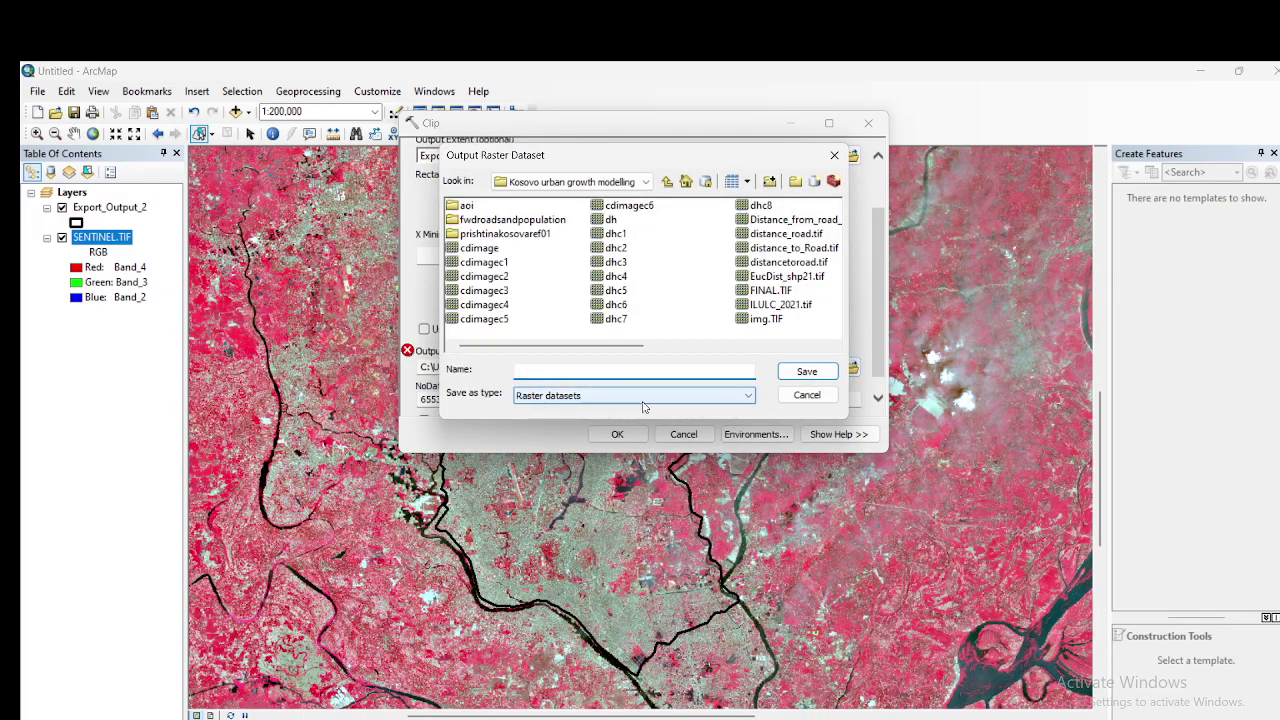
pyautogui.write('ling\\IMG.TIF')
pyautogui.click(806, 370)
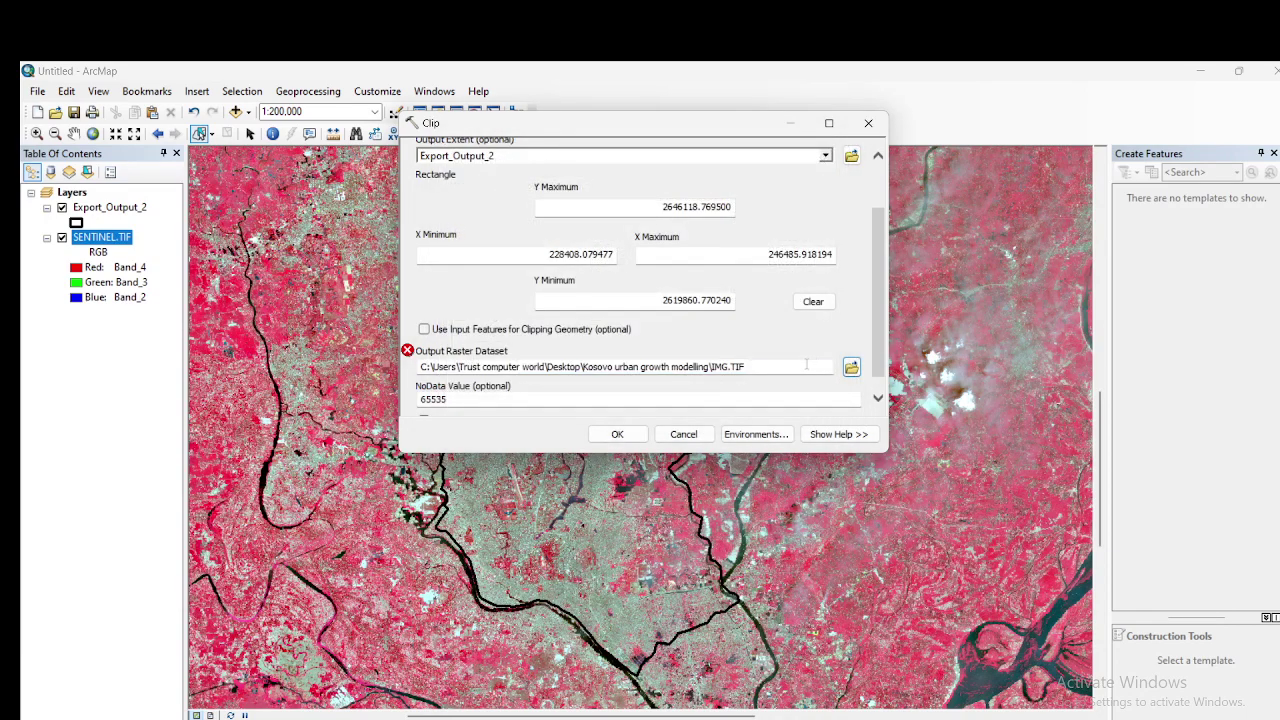
# Step: Name the output raster DF.TIF in the Kosovo urban growth modelling folder and run the raster clip
pyautogui.click(852, 368)
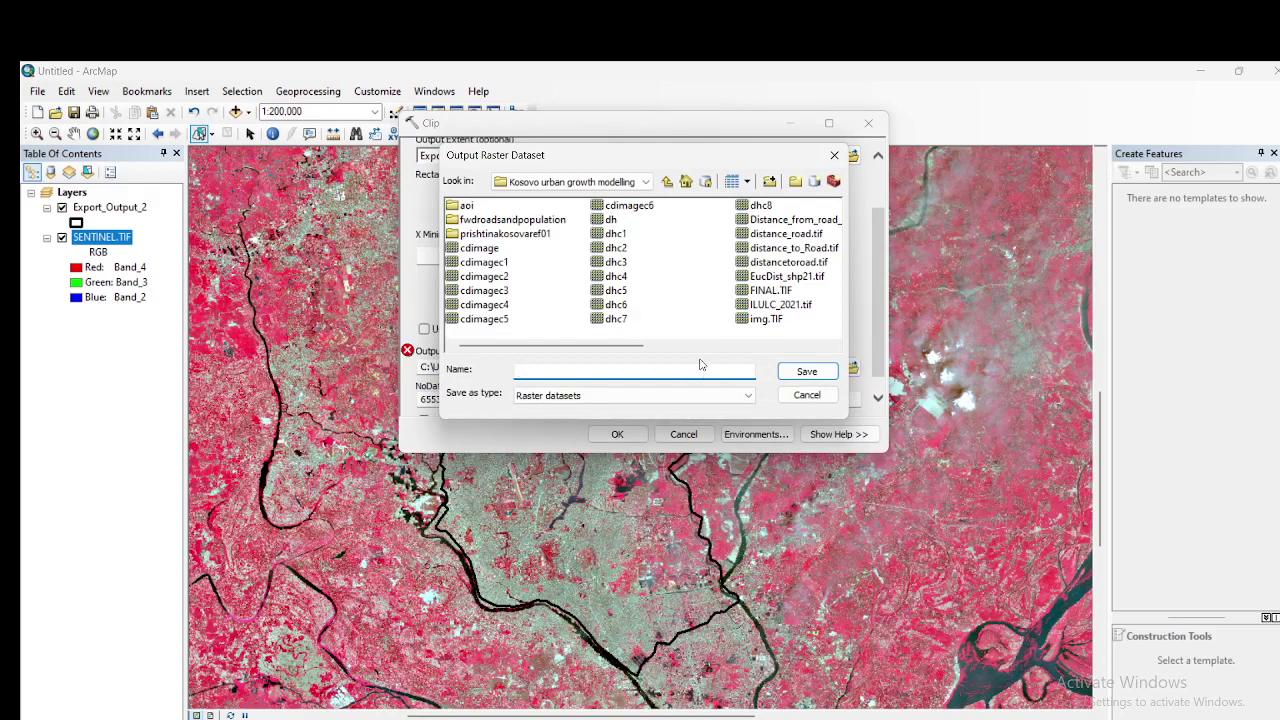
pyautogui.write('DF.TIF')
pyautogui.click(800, 371)
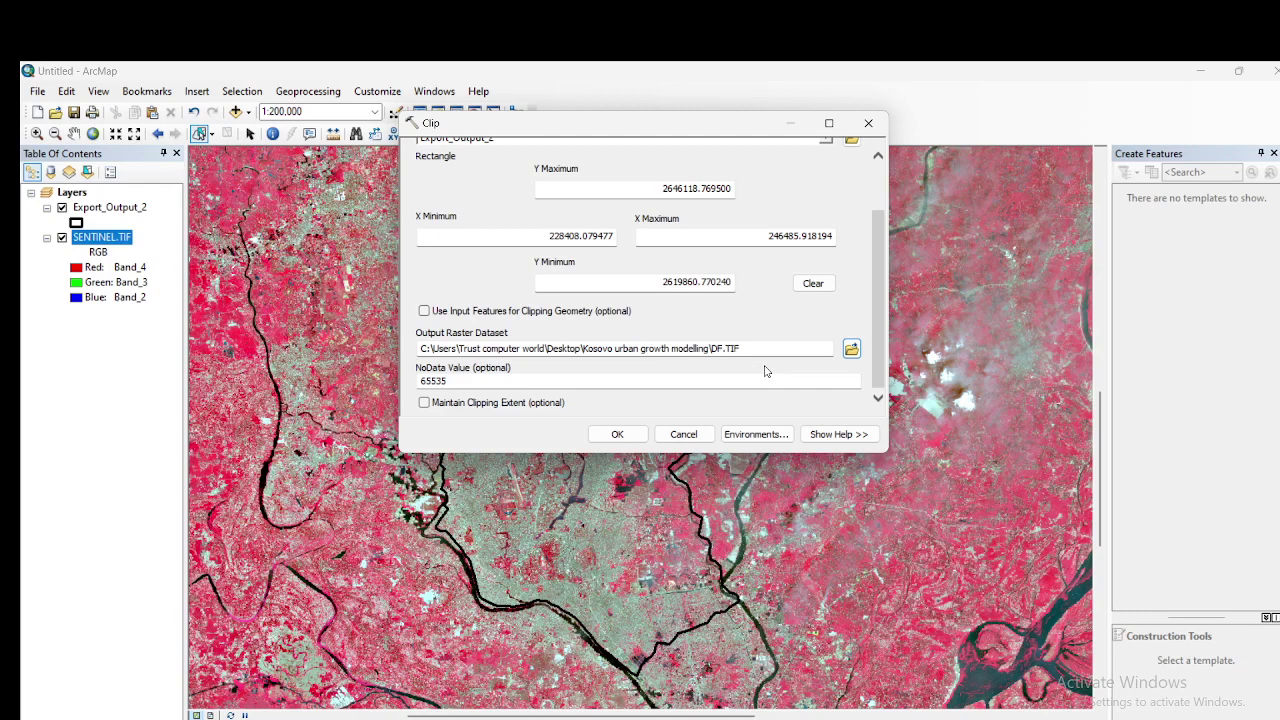
pyautogui.click(617, 434)
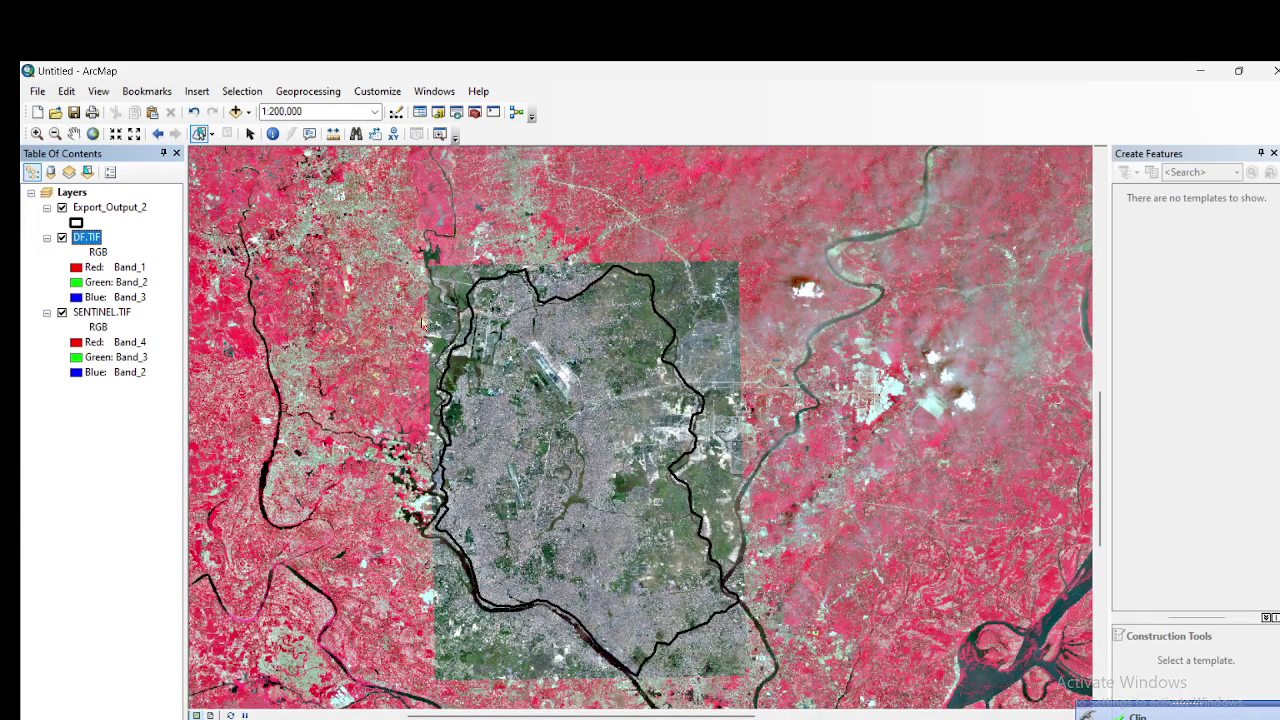
# Step: Hide the SENTINEL.TIF layer and inspect the clipped DF.TIF raster at different scales
pyautogui.click(62, 313)
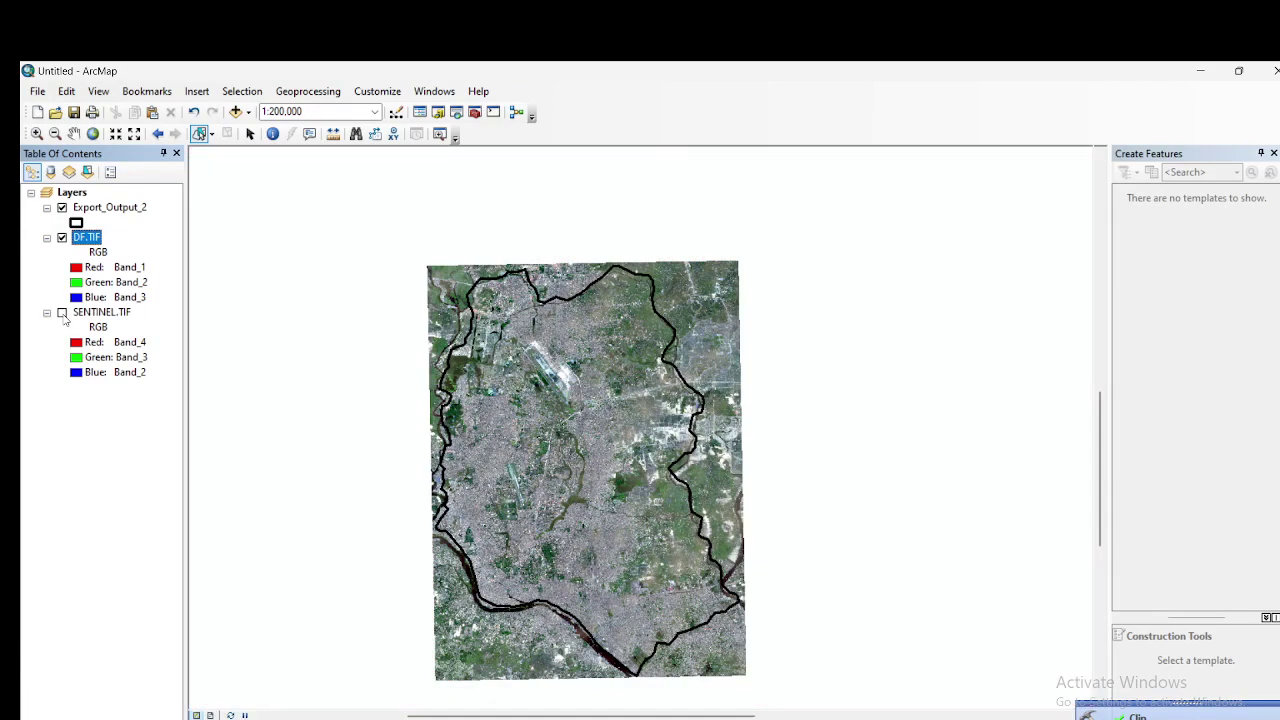
pyautogui.scroll(-3, 520, 370)
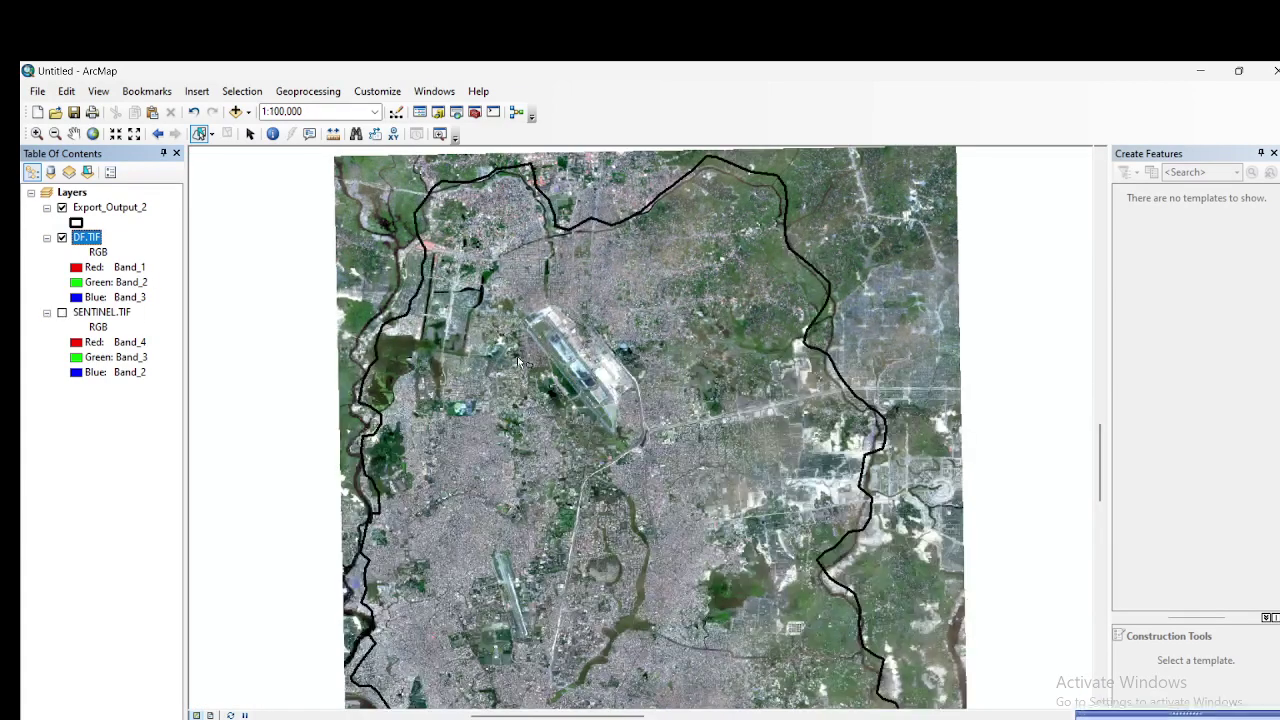
pyautogui.scroll(2, 560, 352)
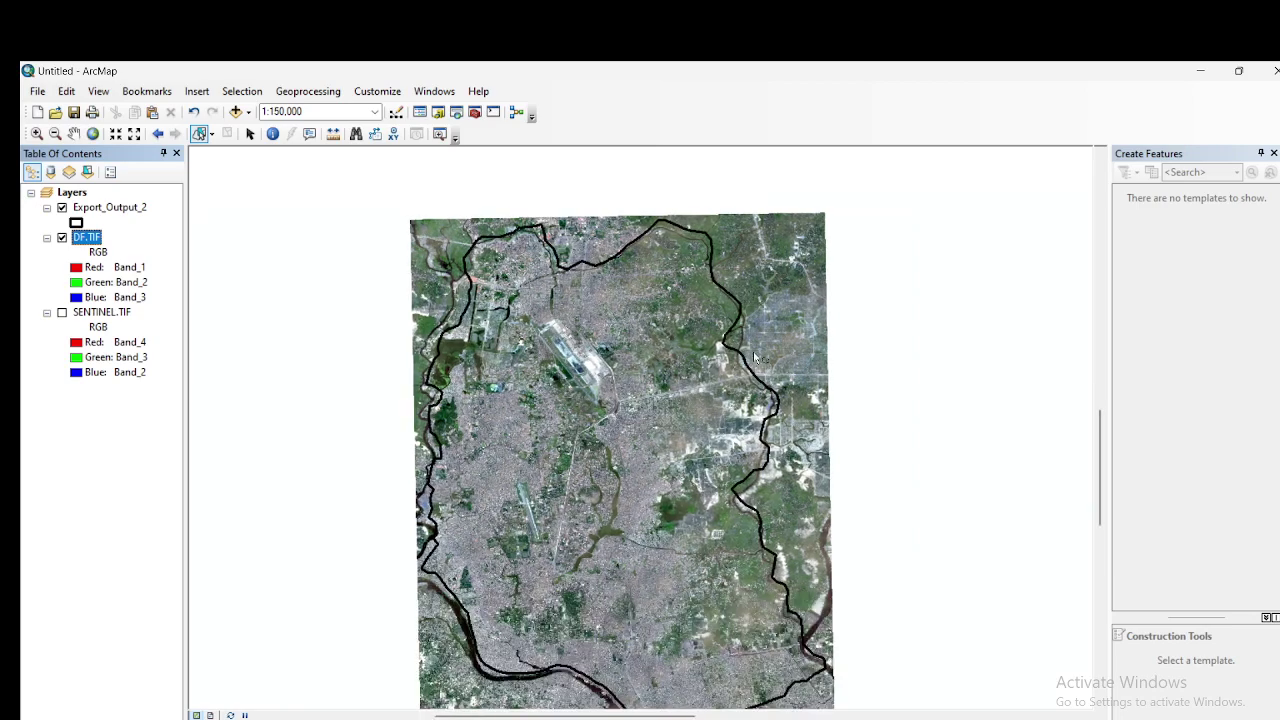
pyautogui.scroll(-1, 694, 534)
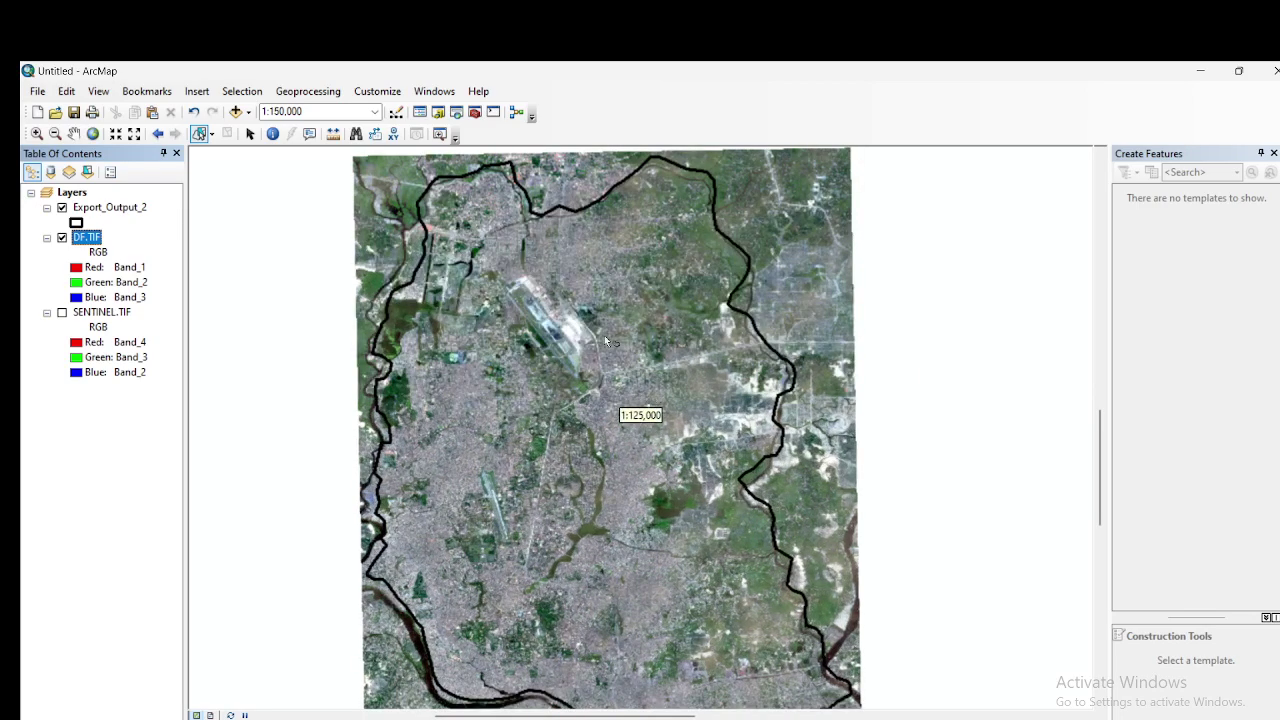
pyautogui.scroll(-2, 647, 491)
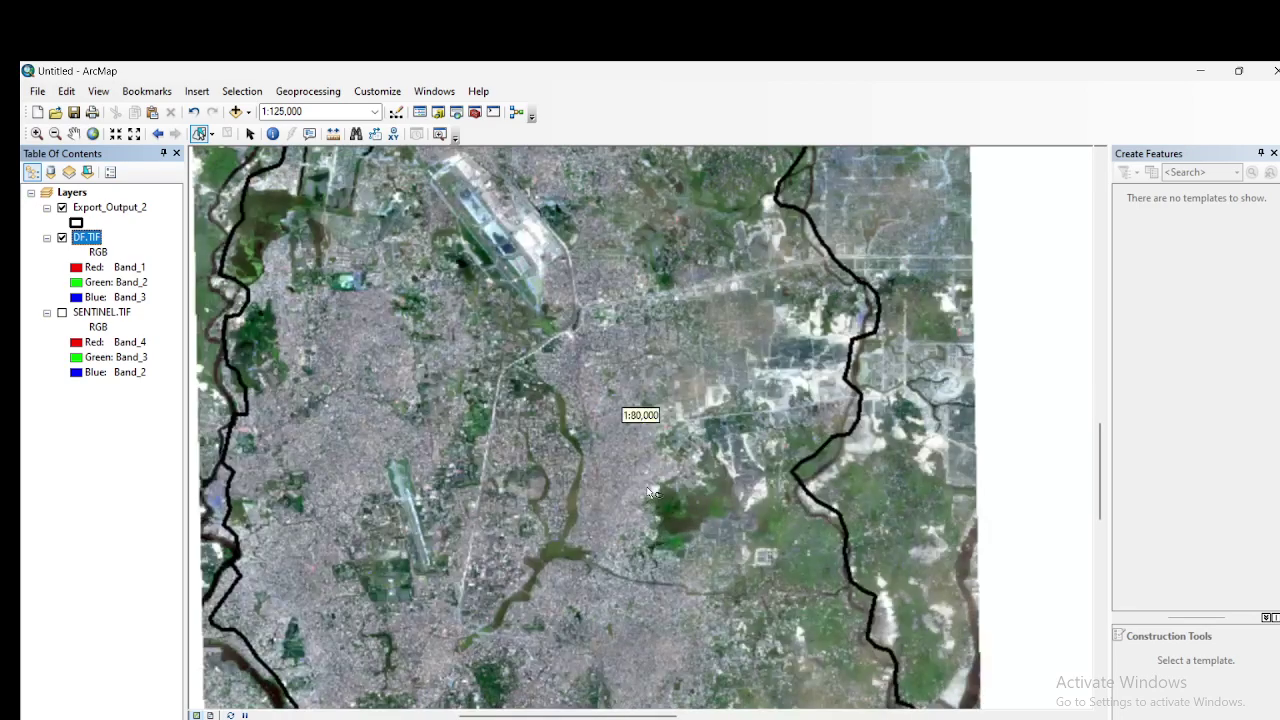
pyautogui.scroll(-1, 562, 446)
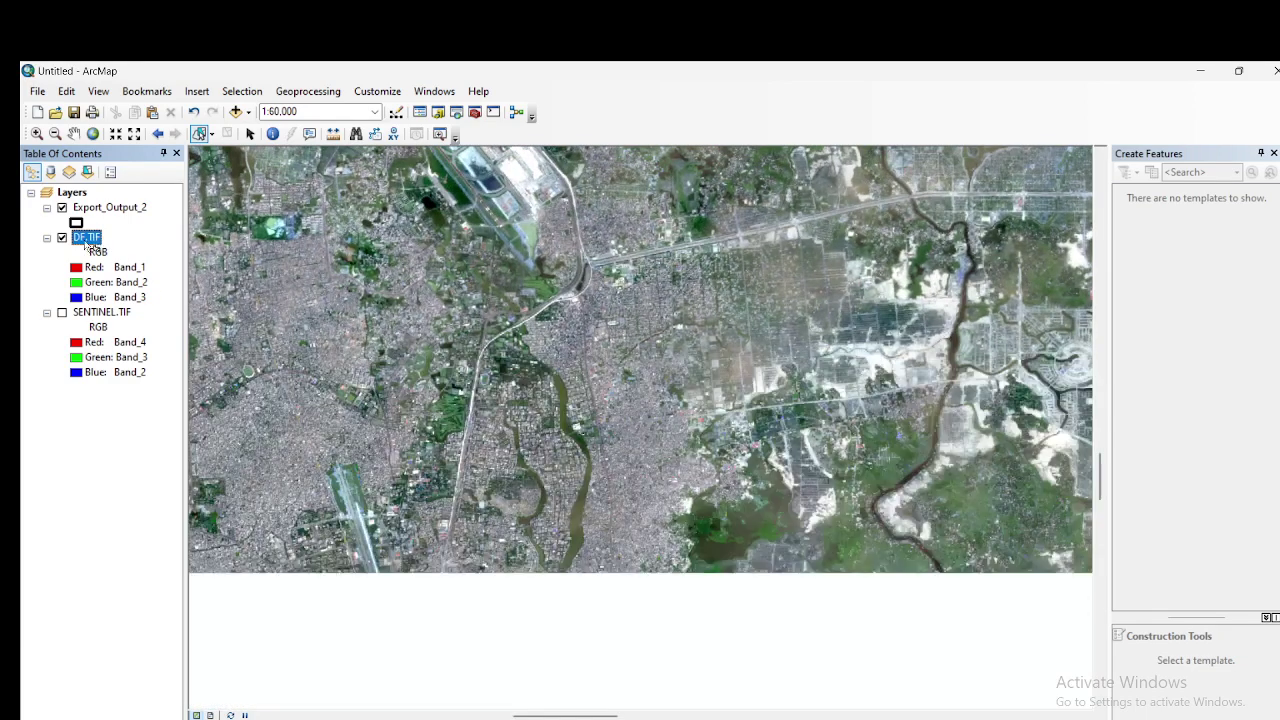
# Step: Display DF.TIF as an RGB composite with Band_4 as red, Band_3 as green and Band_1 as blue, and inspect the map
pyautogui.rightClick(88, 243)
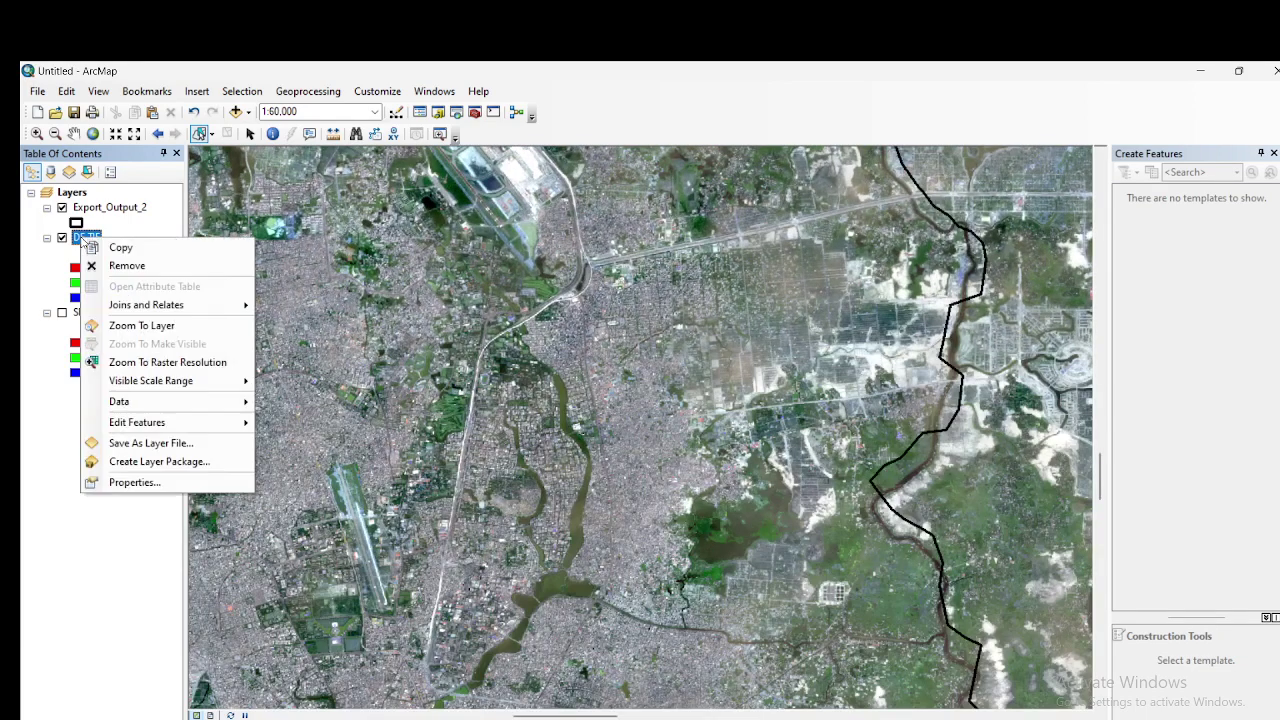
pyautogui.click(134, 483)
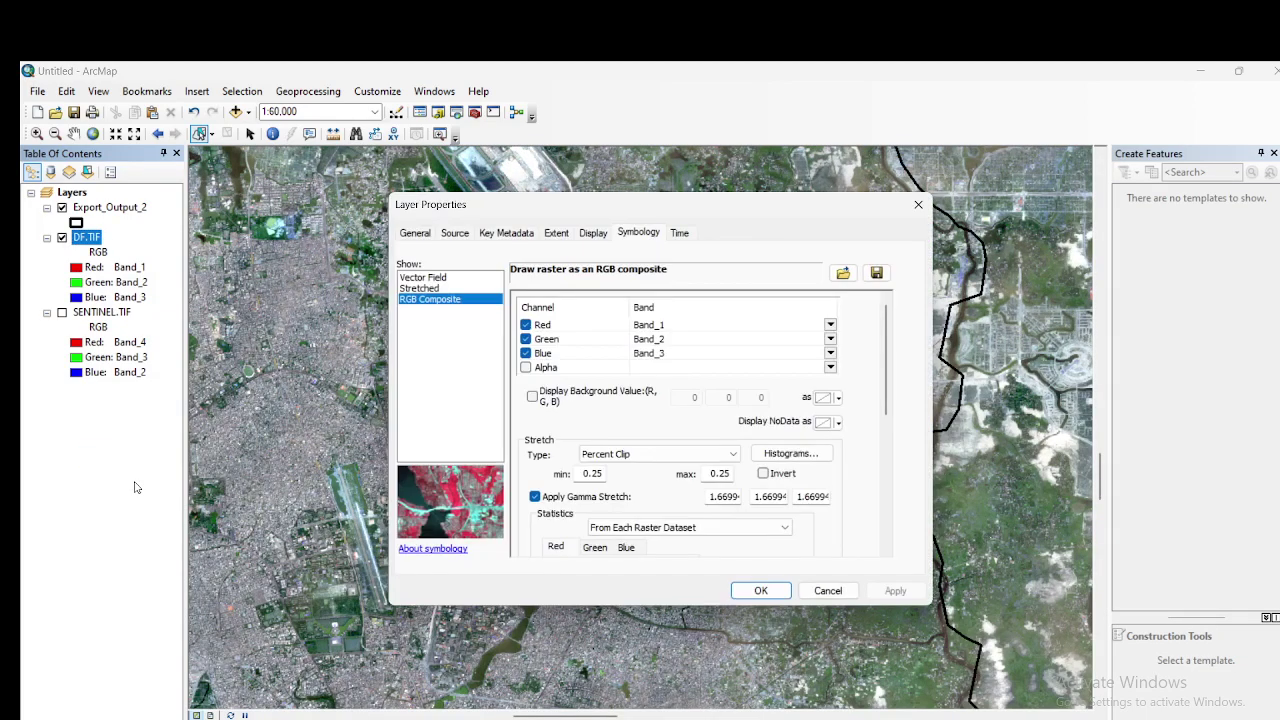
pyautogui.click(686, 325)
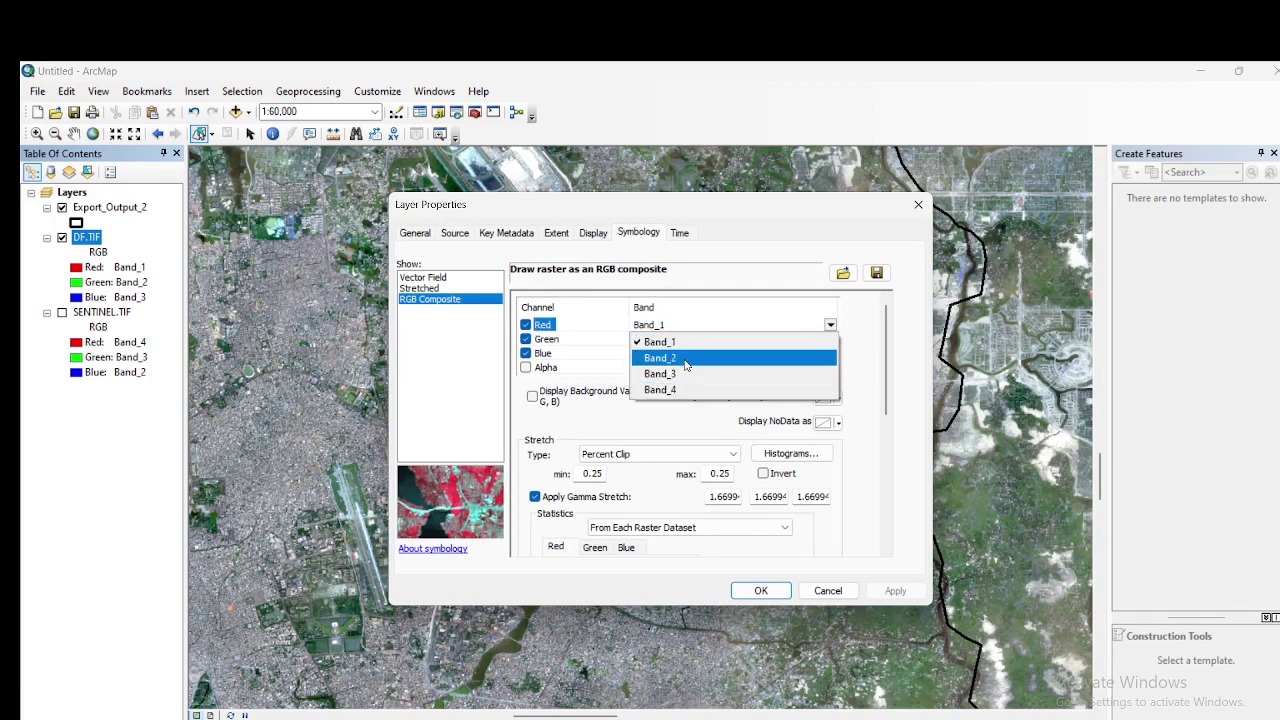
pyautogui.click(675, 390)
pyautogui.click(676, 340)
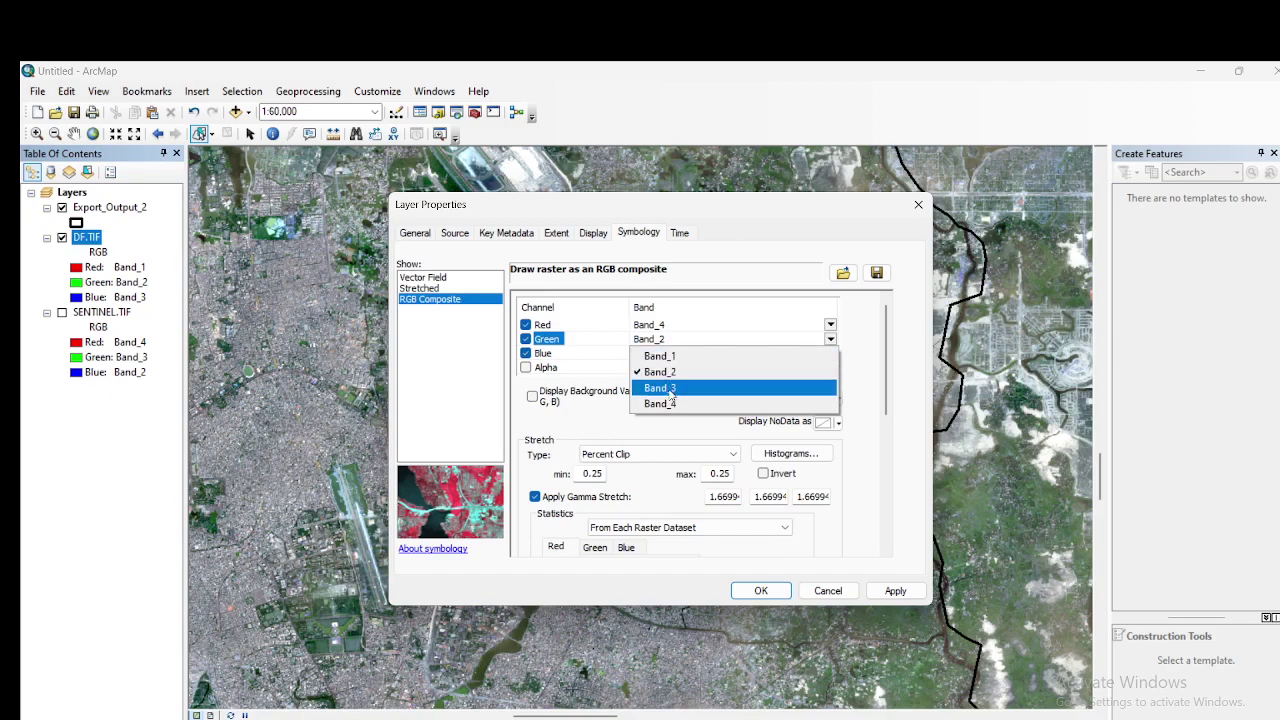
pyautogui.click(670, 388)
pyautogui.click(676, 354)
pyautogui.click(662, 369)
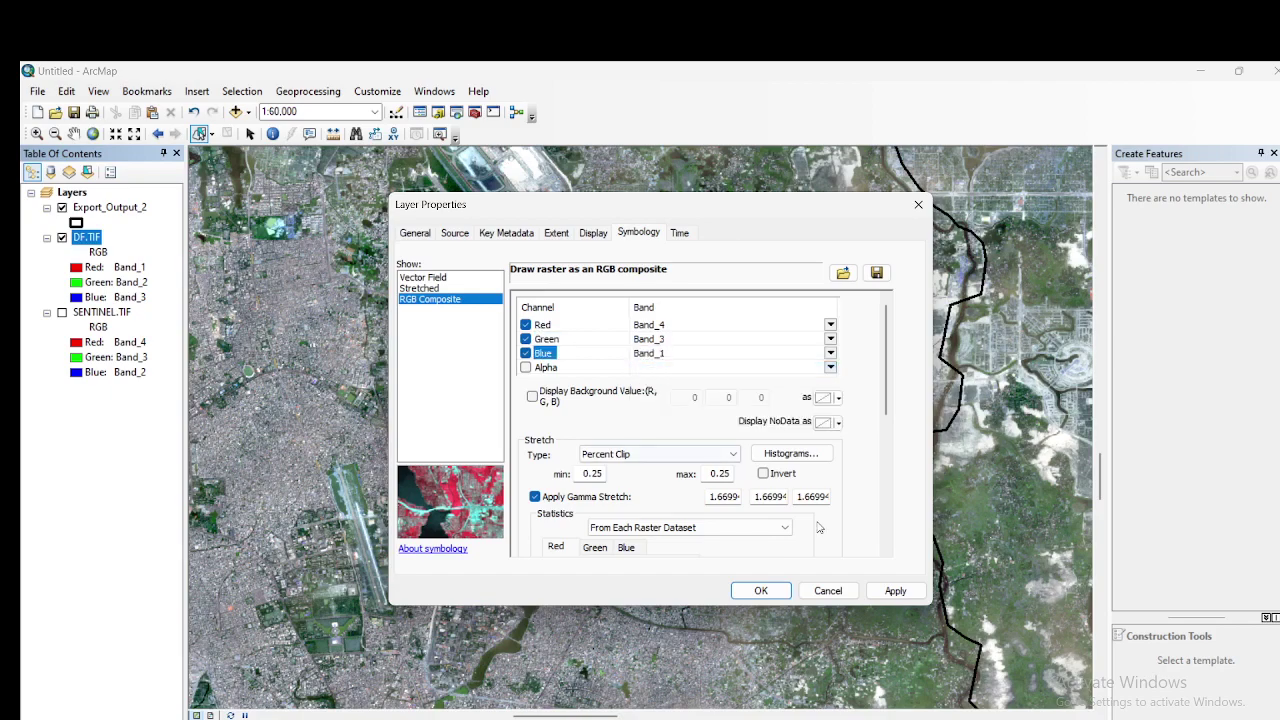
pyautogui.click(886, 591)
pyautogui.click(762, 590)
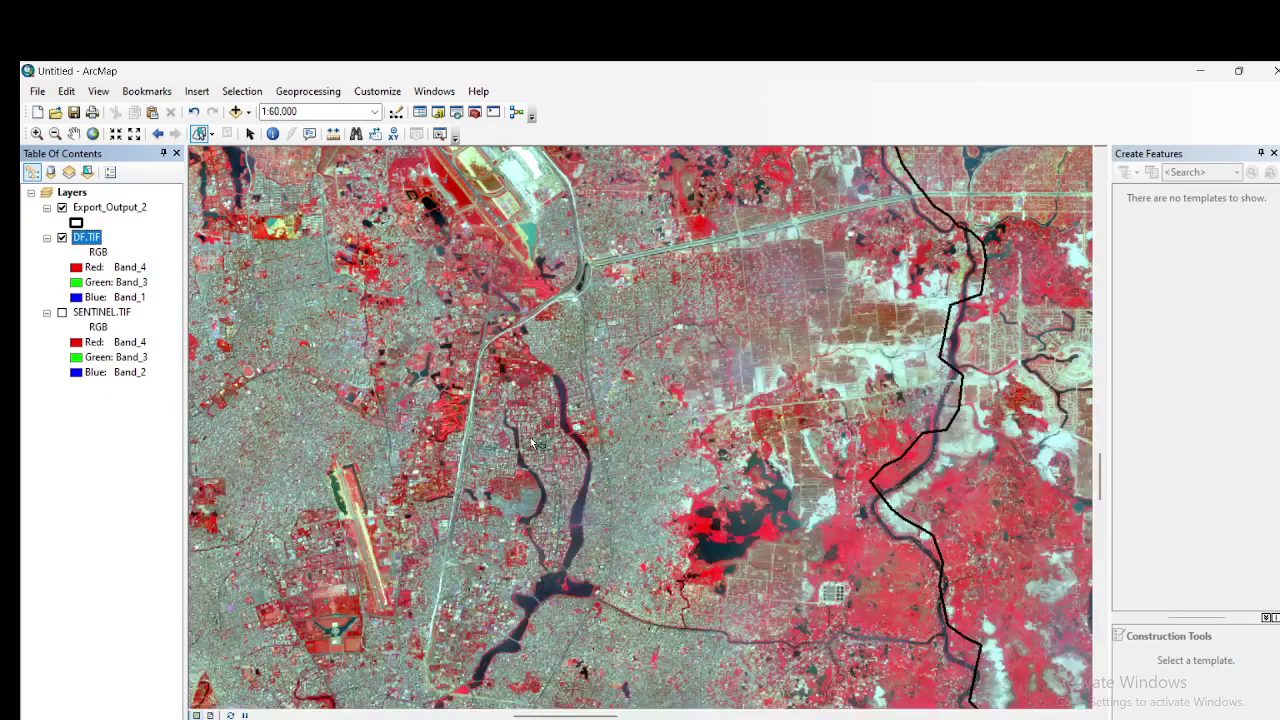
pyautogui.scroll(2, 505, 447)
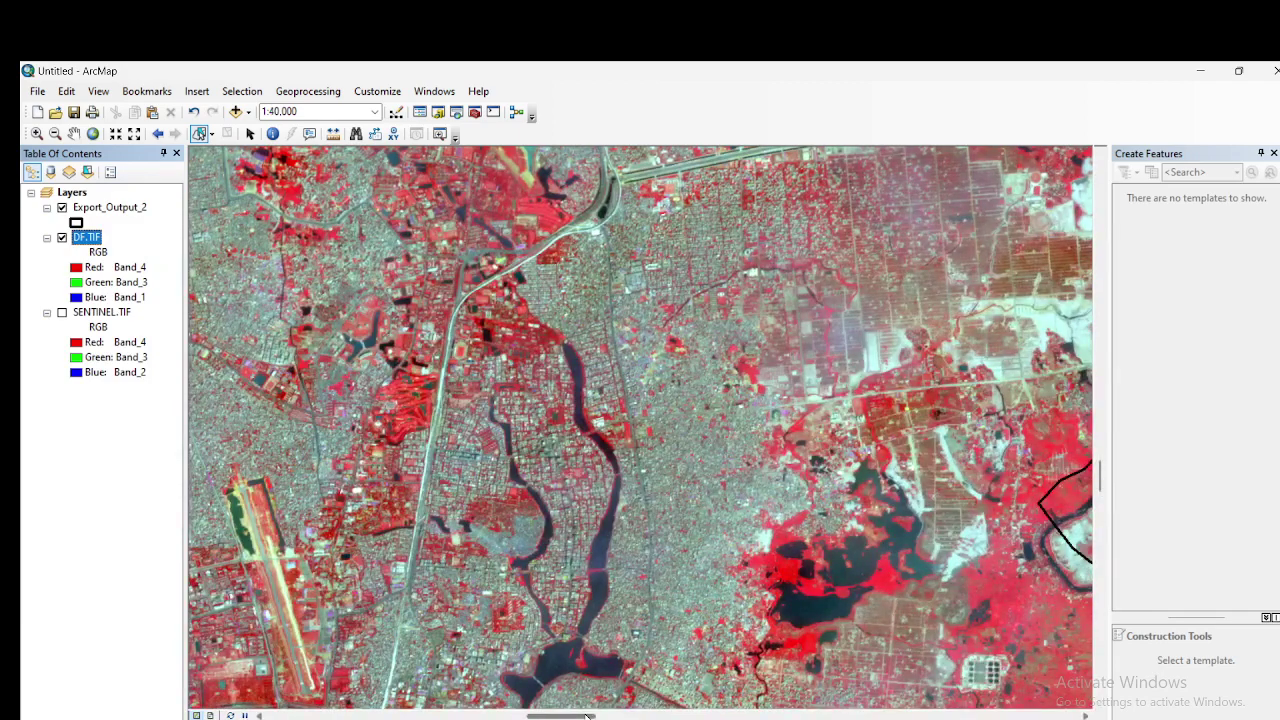
pyautogui.moveTo(572, 716)
pyautogui.mouseDown()
pyautogui.moveTo(551, 716)
pyautogui.moveTo(565, 716)
pyautogui.mouseUp()
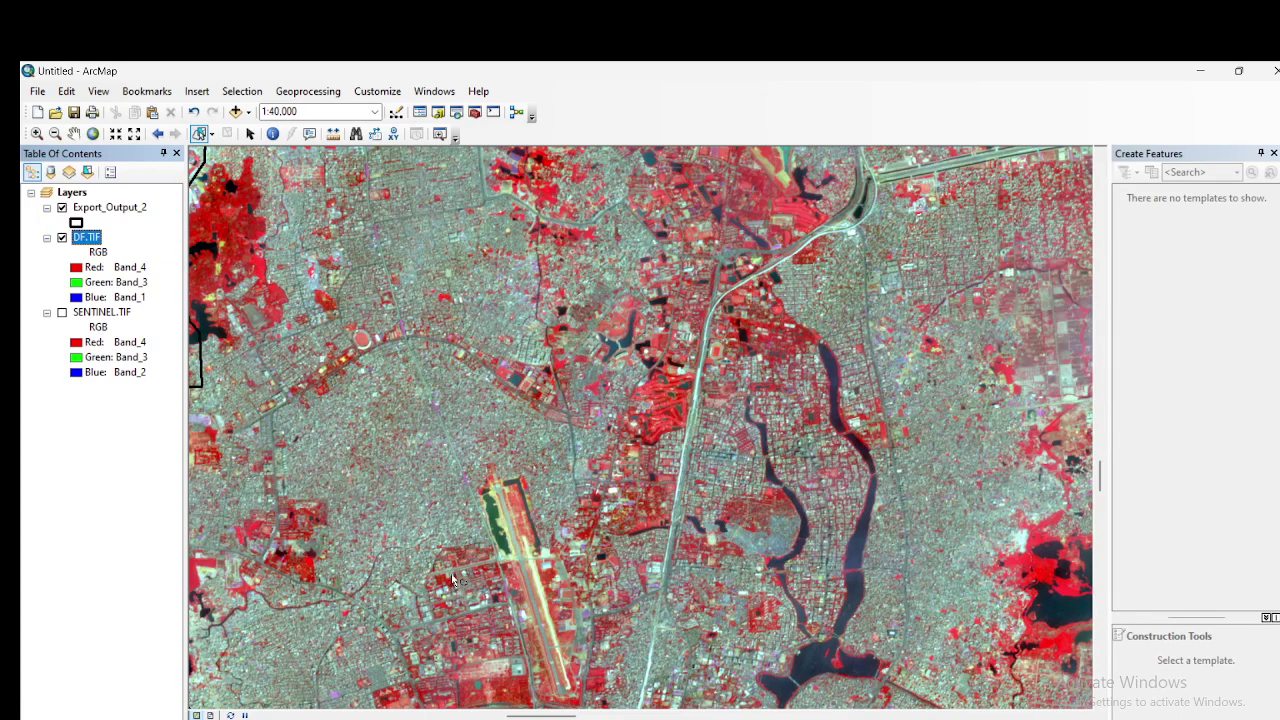
pyautogui.click(740, 660)
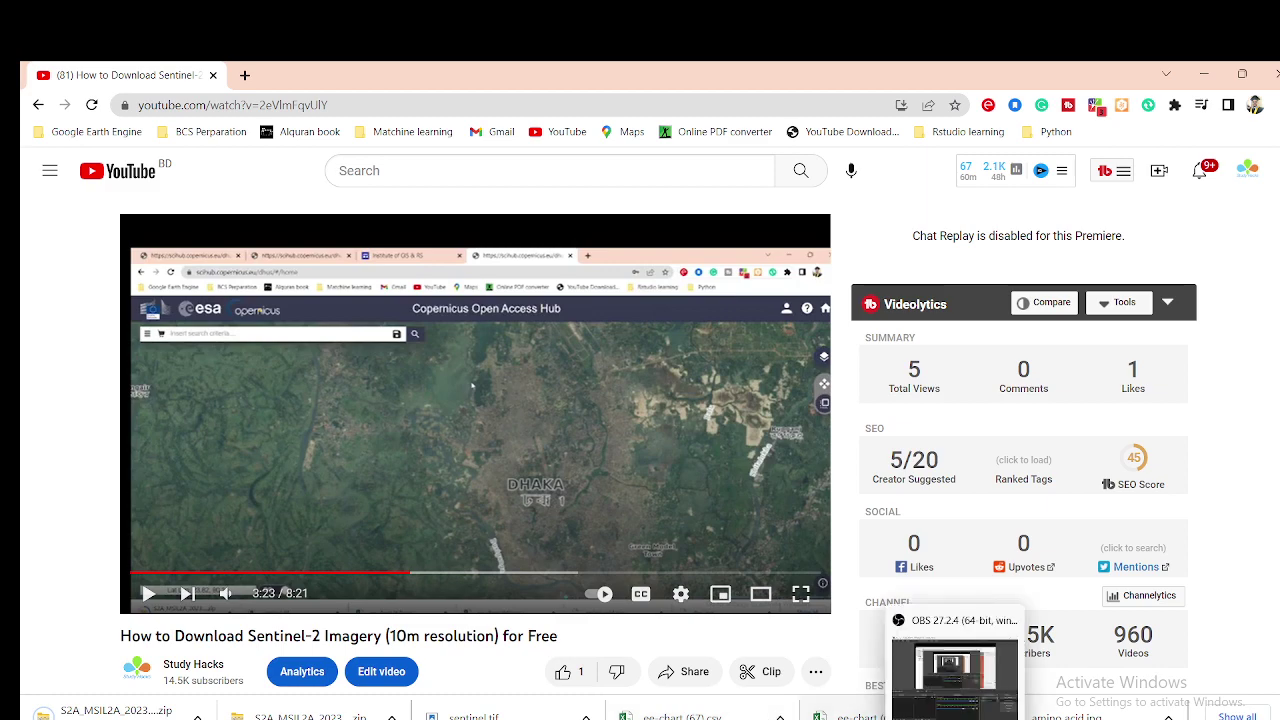
pyautogui.click(955, 716)
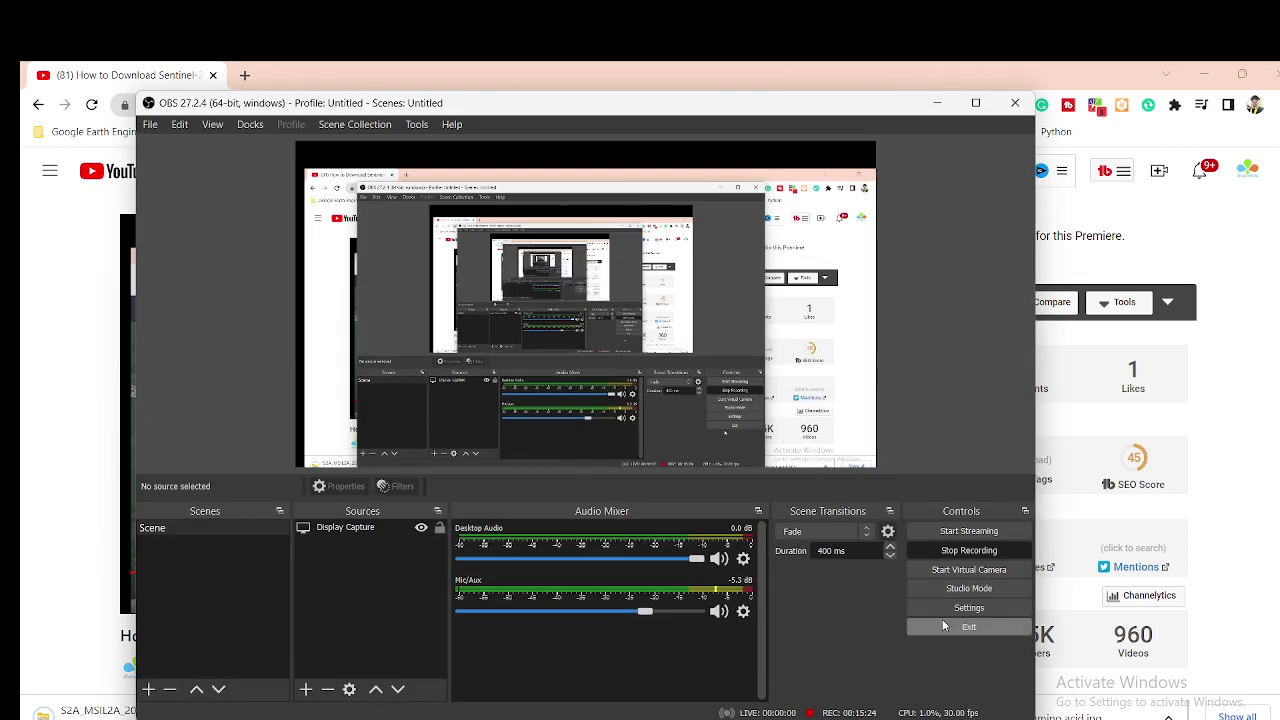